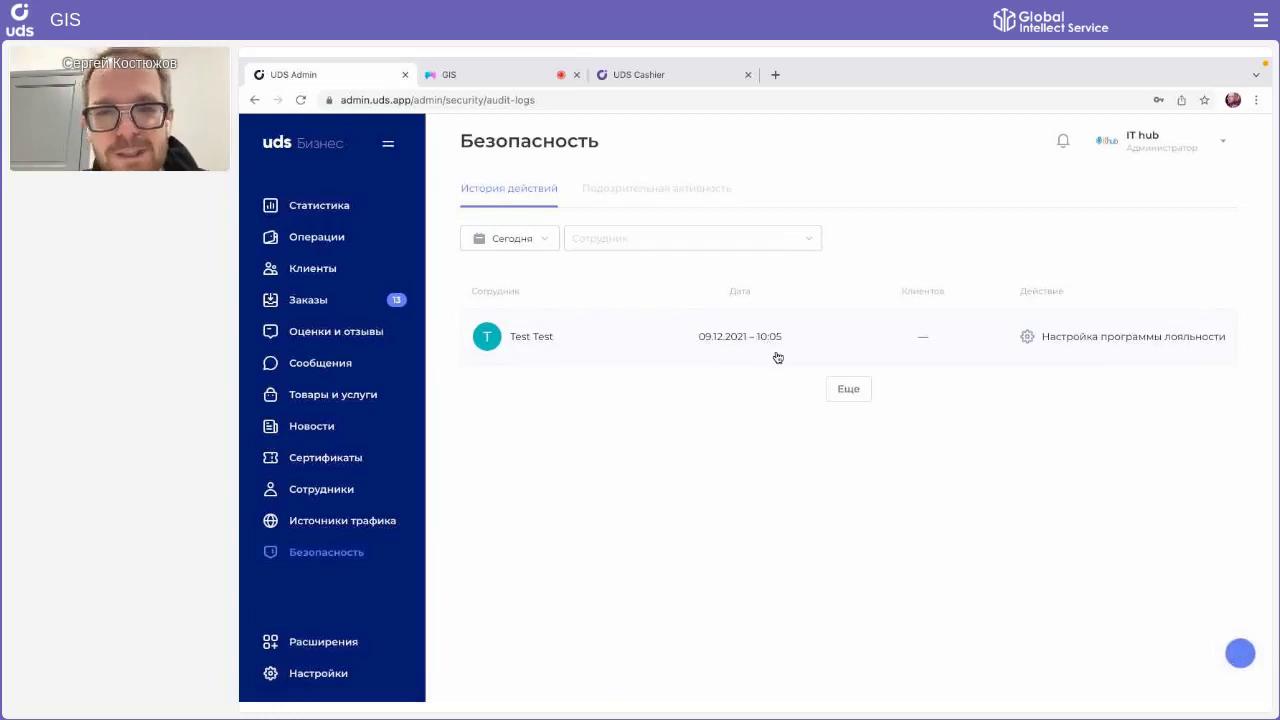
Step: Review a loyalty-settings log entry, then look over the 1000 RUB certificate in Сертификаты
{"action": "left_click", "coordinate": [891, 337]}
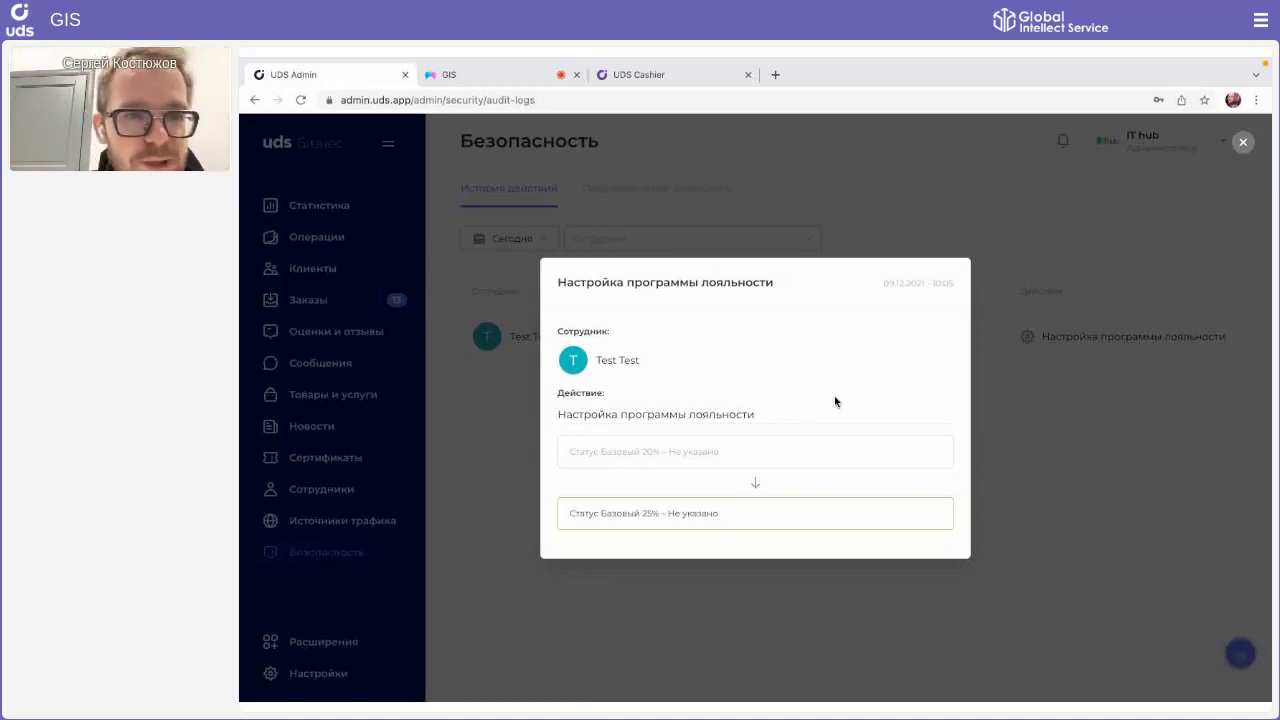
{"action": "left_click", "coordinate": [1143, 433]}
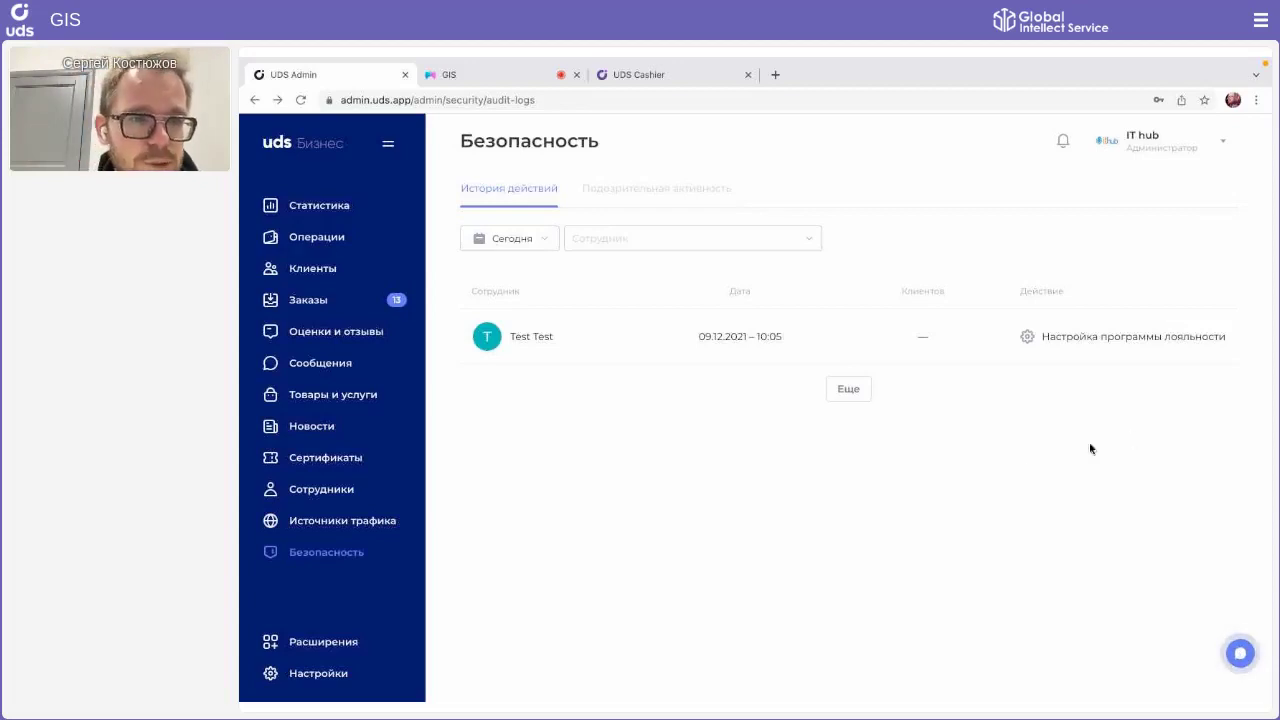
{"action": "left_click", "coordinate": [338, 452]}
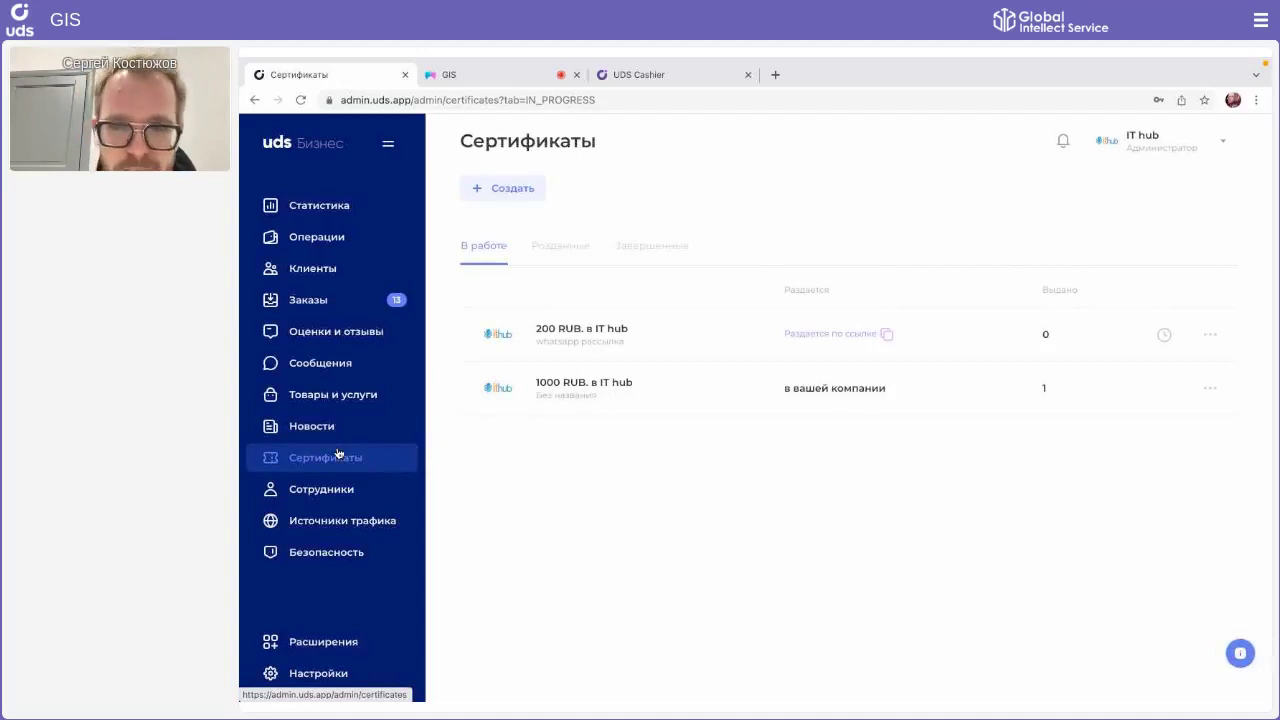
{"action": "left_click", "coordinate": [945, 386]}
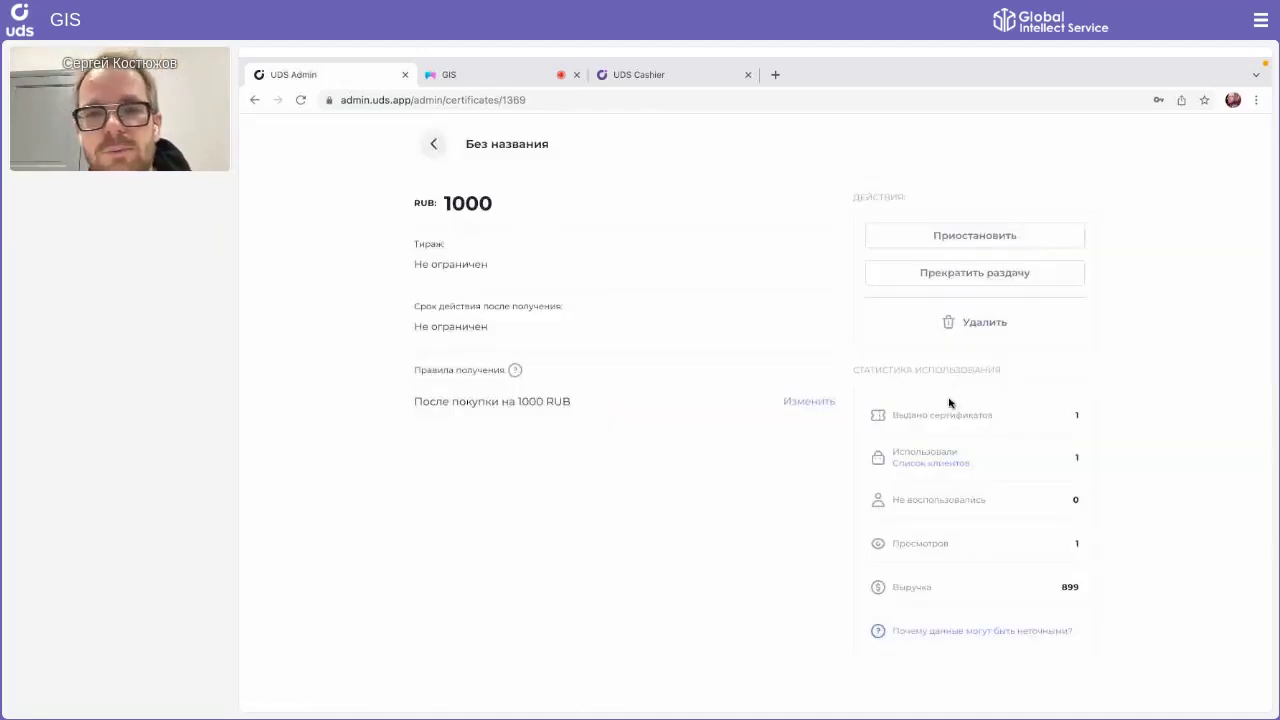
{"action": "left_click", "coordinate": [436, 141]}
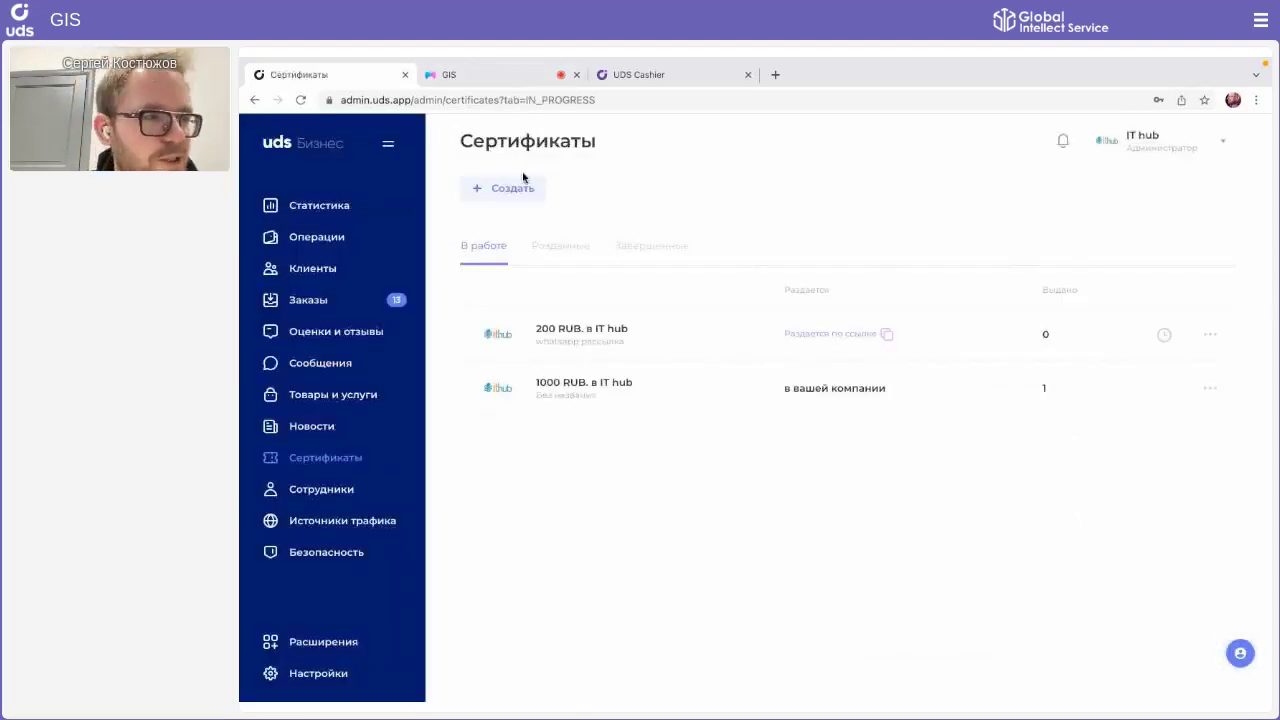
Step: Issue a manually issued 100 RUB certificate named 'Для ручной выдачи' and open its details
{"action": "left_click", "coordinate": [524, 179]}
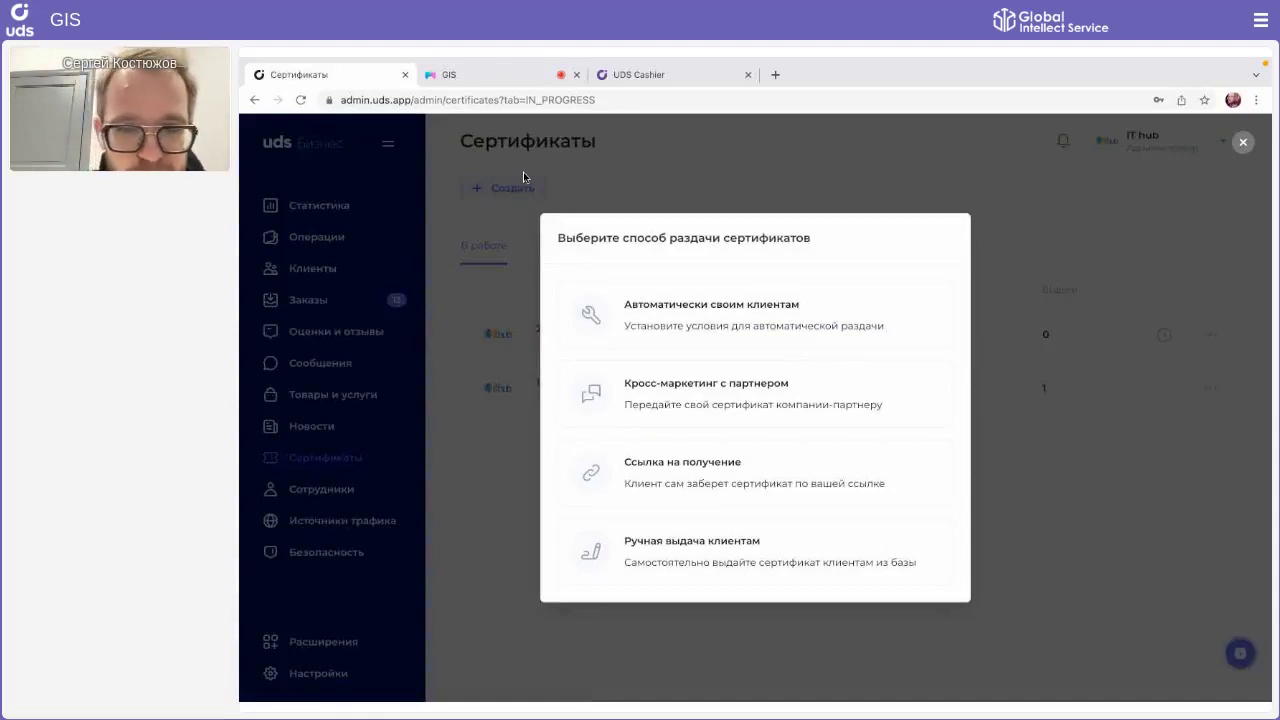
{"action": "left_click", "coordinate": [645, 549]}
{"action": "left_click", "coordinate": [577, 217]}
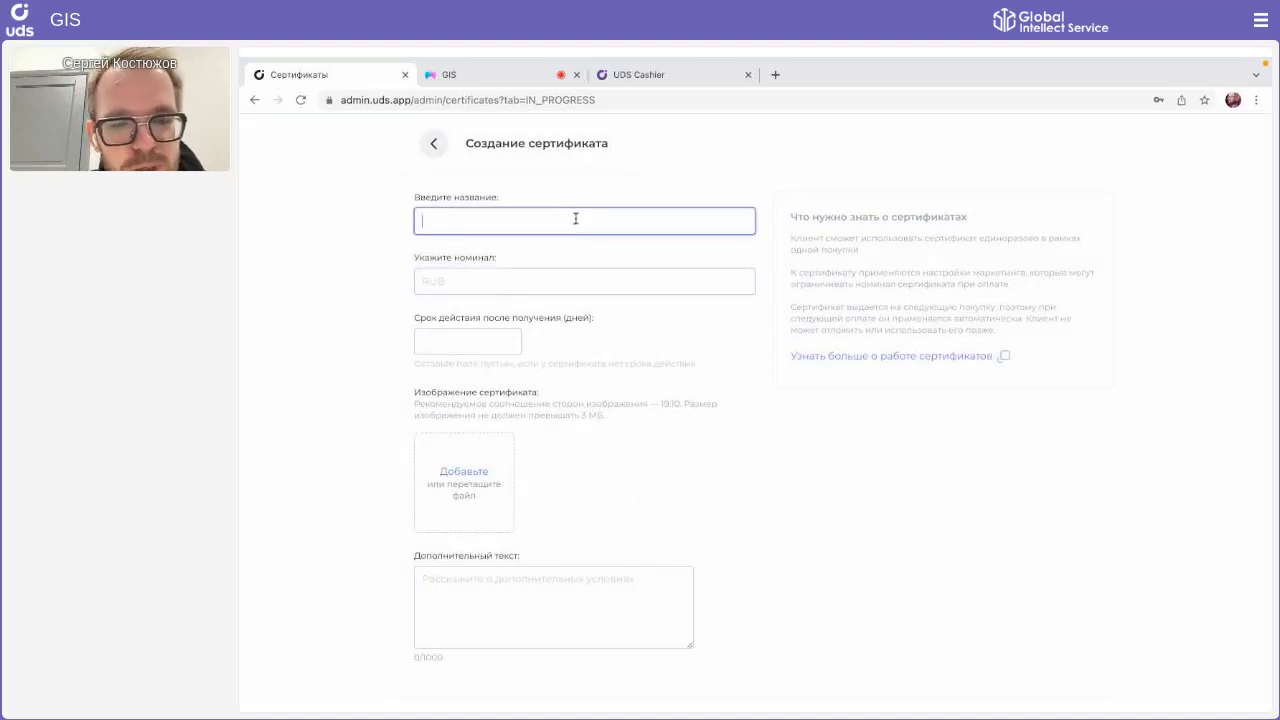
{"action": "type", "text": "Для р"}
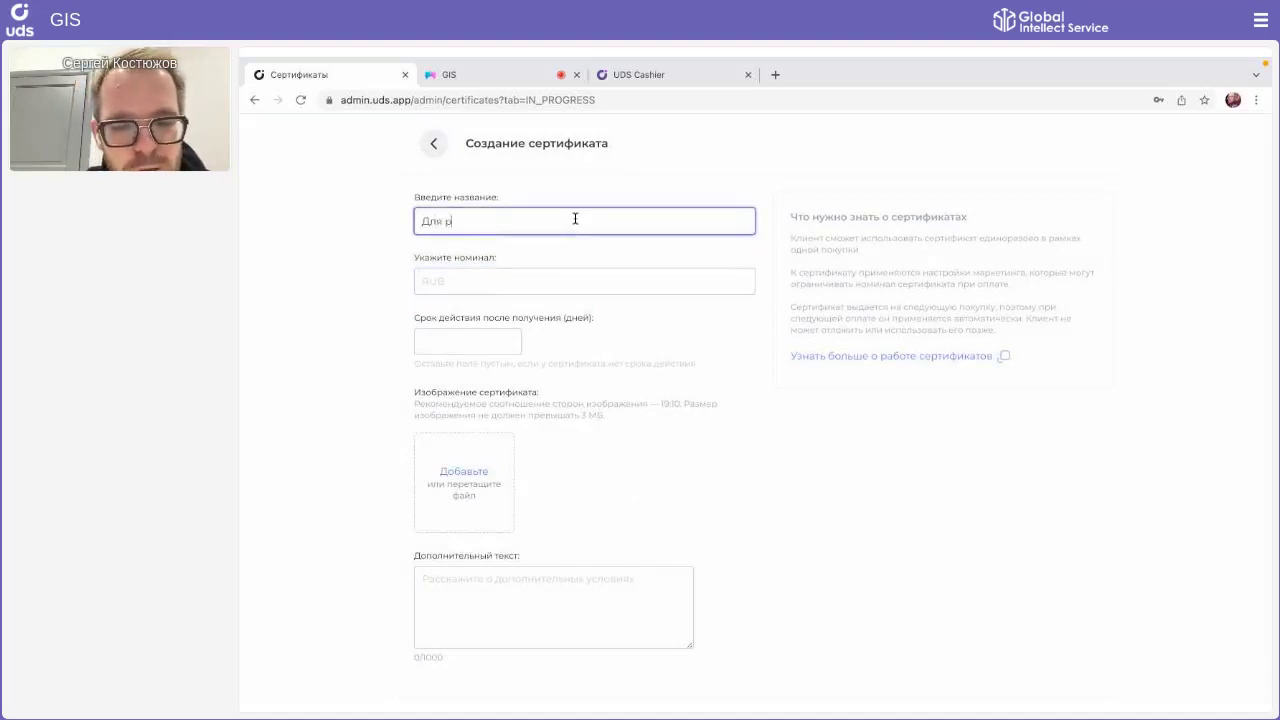
{"action": "type", "text": "учной выдачи"}
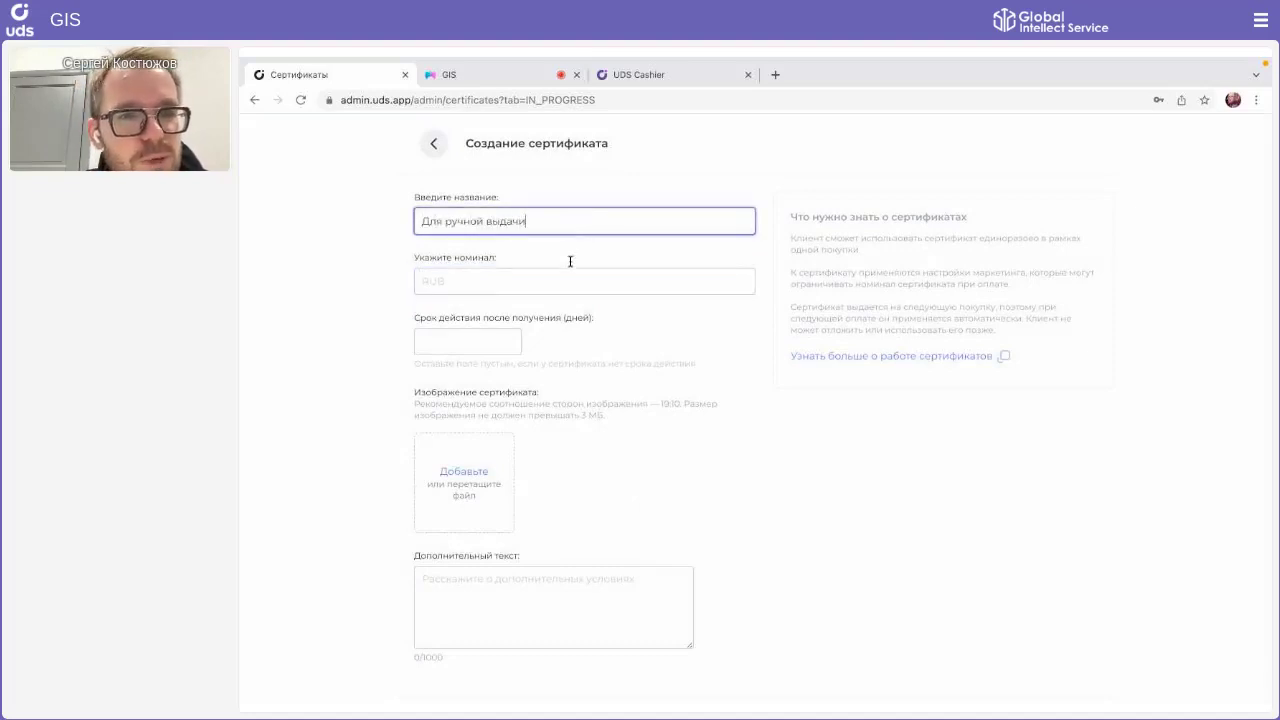
{"action": "left_click", "coordinate": [562, 278]}
{"action": "type", "text": "100"}
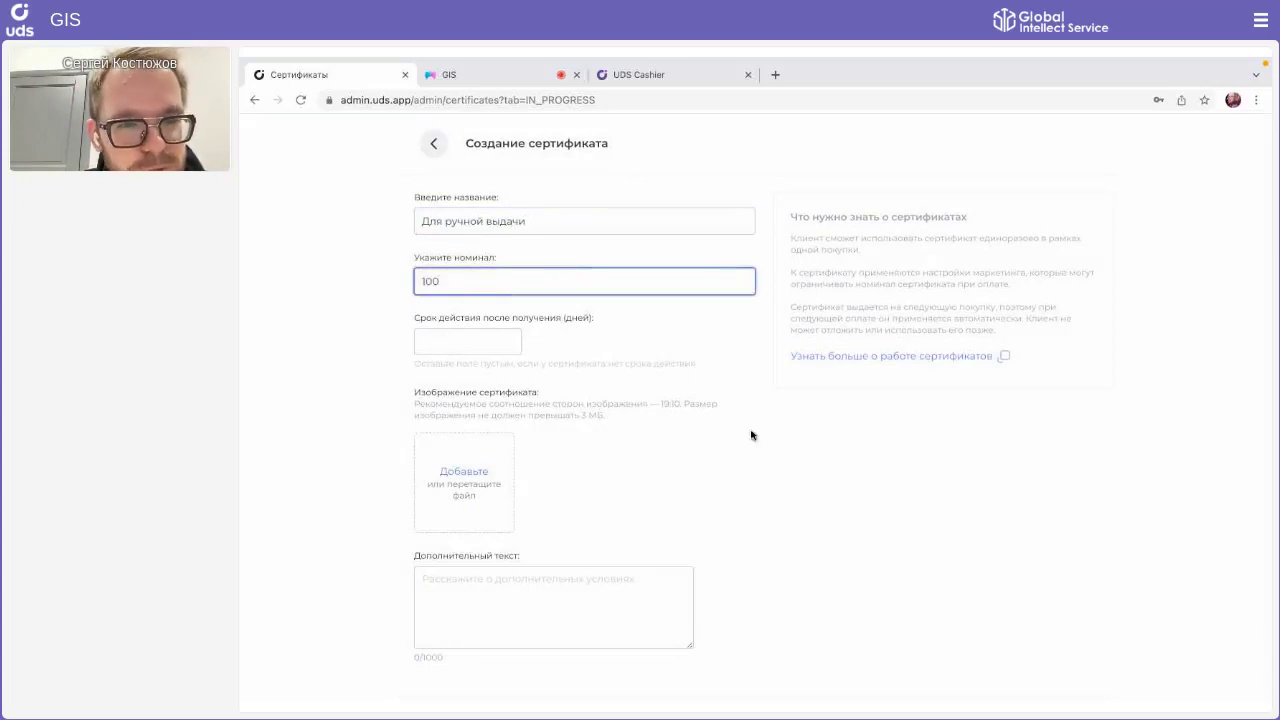
{"action": "left_click", "coordinate": [767, 505]}
{"action": "scroll", "coordinate": [767, 505], "scroll_direction": "down", "scroll_amount": 1}
{"action": "left_click", "coordinate": [467, 679]}
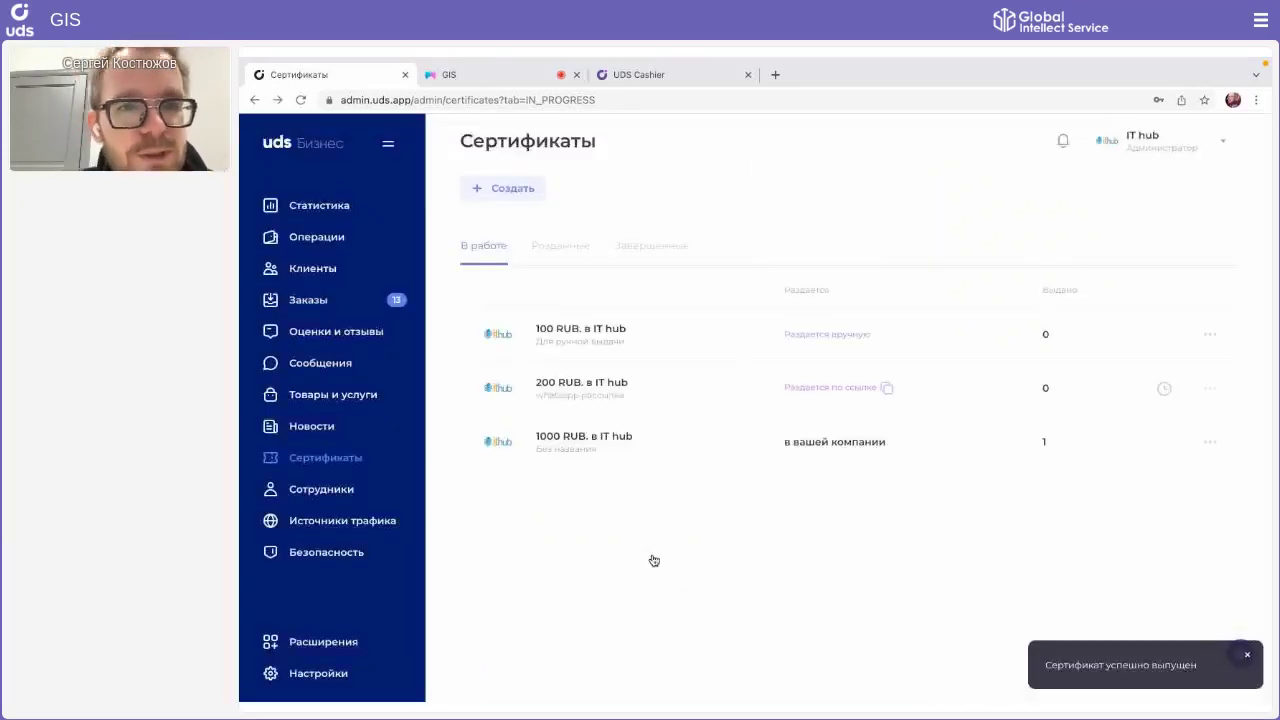
{"action": "left_click", "coordinate": [850, 340]}
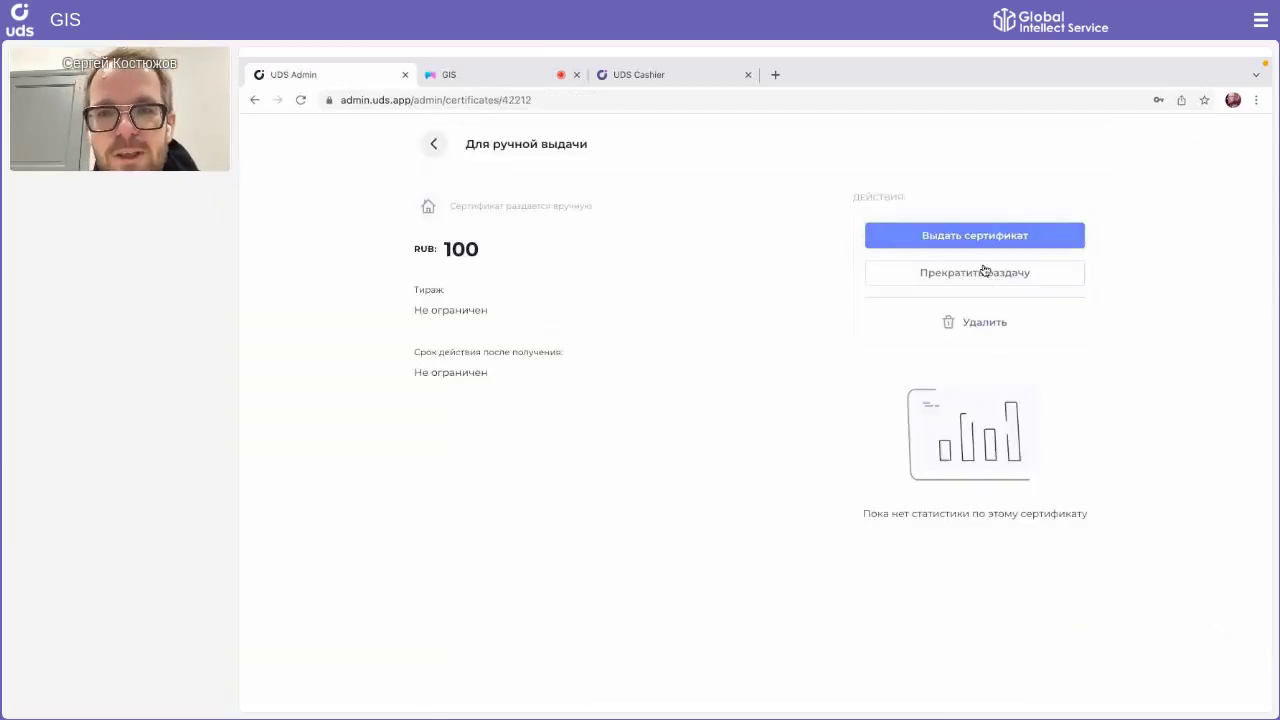
Step: Back out of certificate issuing and open a customer's profile from the Клиенты list
{"action": "left_click", "coordinate": [965, 237]}
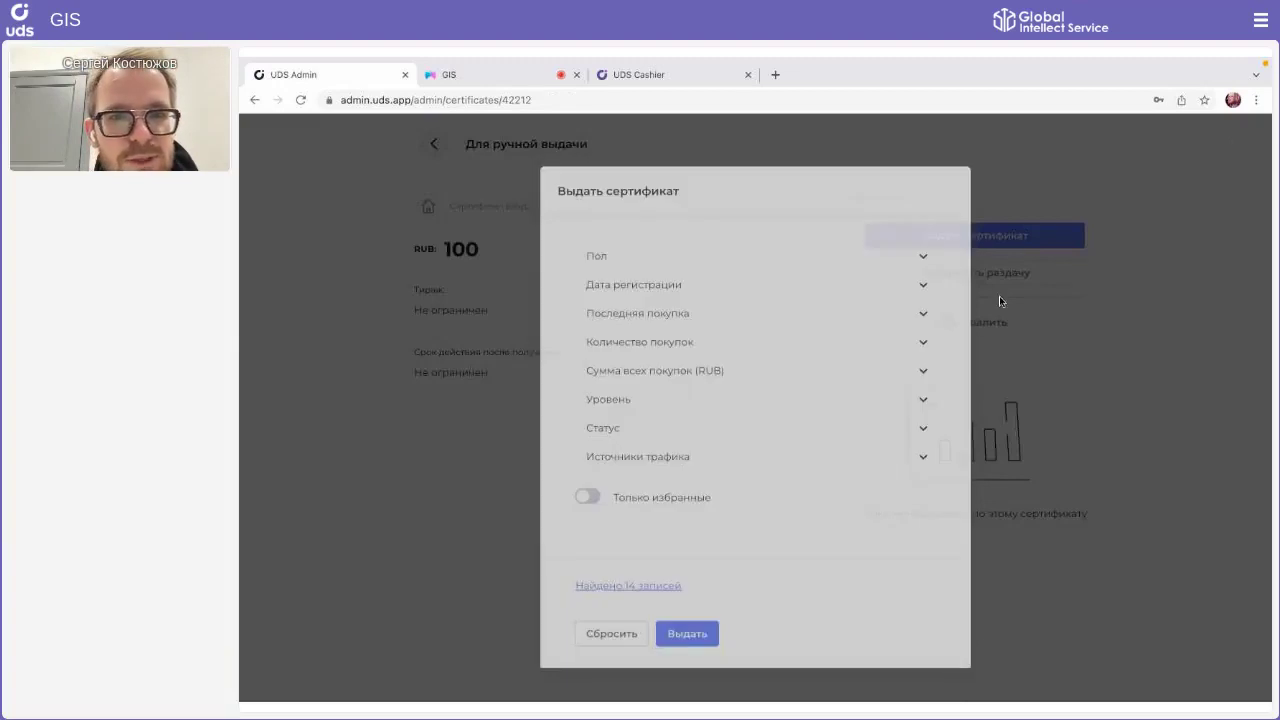
{"action": "left_click", "coordinate": [1000, 297]}
{"action": "left_click", "coordinate": [328, 266]}
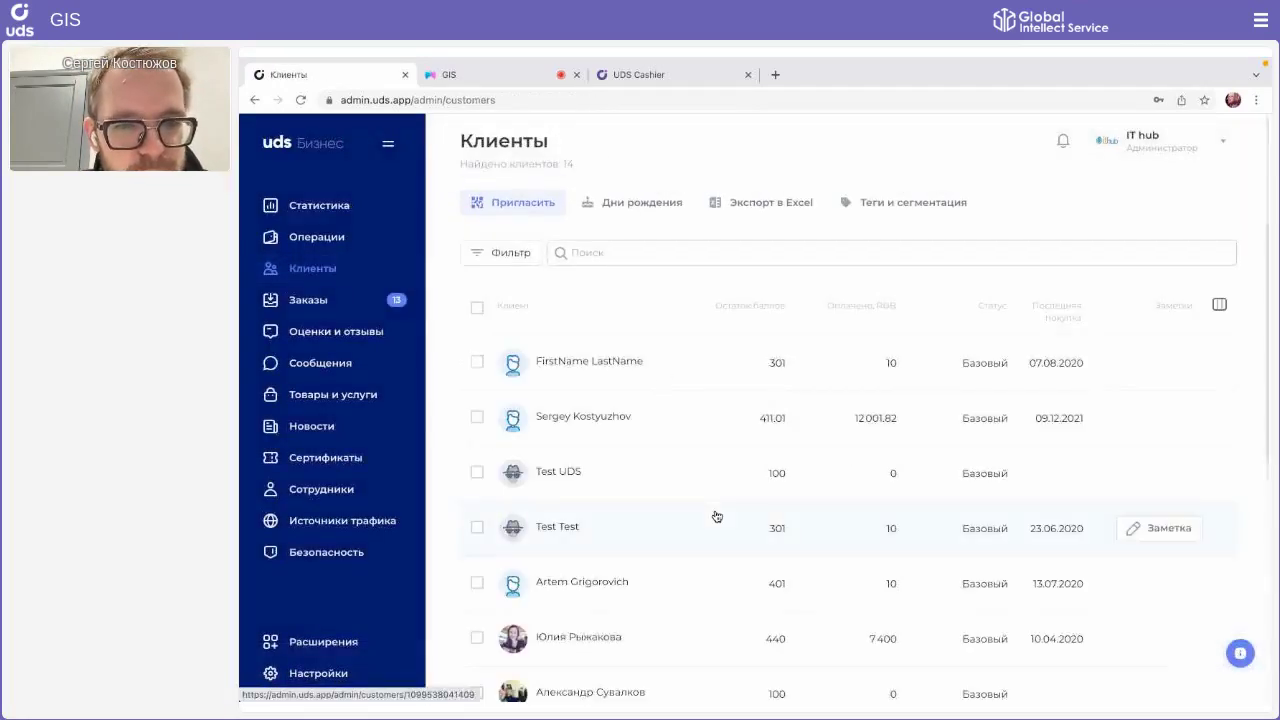
{"action": "scroll", "coordinate": [717, 516], "scroll_direction": "down", "scroll_amount": 4}
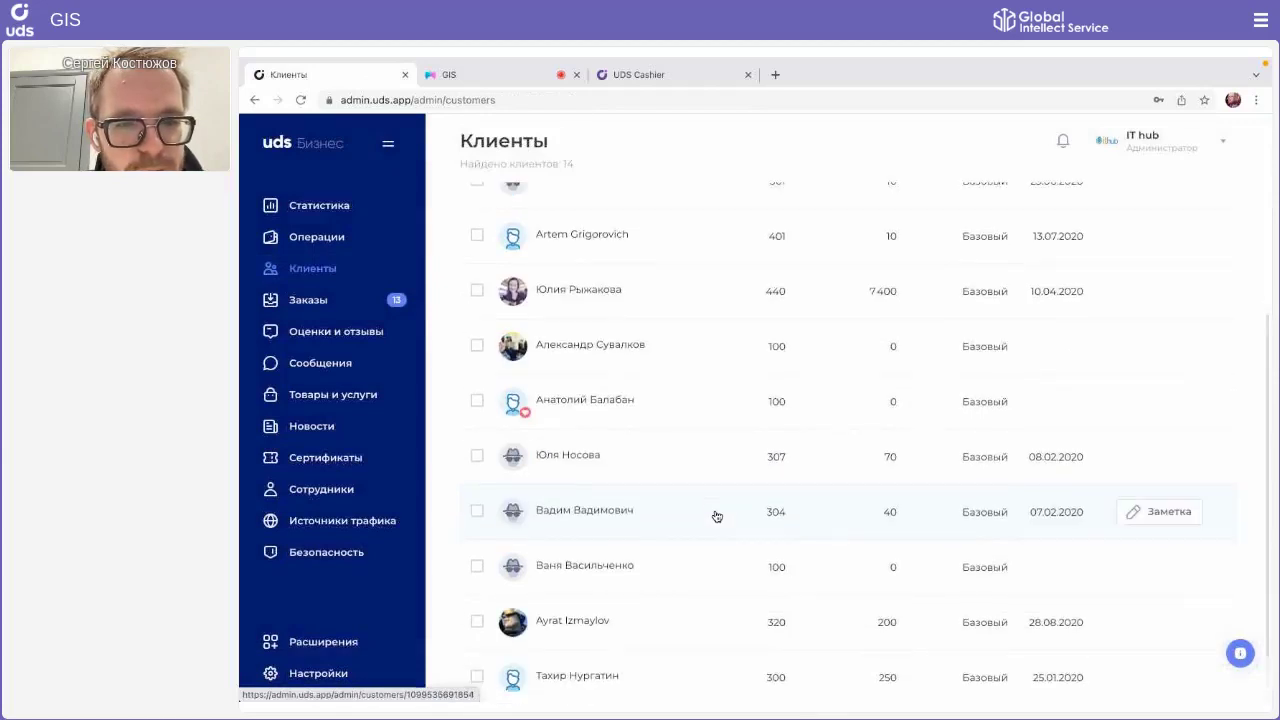
{"action": "scroll", "coordinate": [715, 515], "scroll_direction": "down", "scroll_amount": 1}
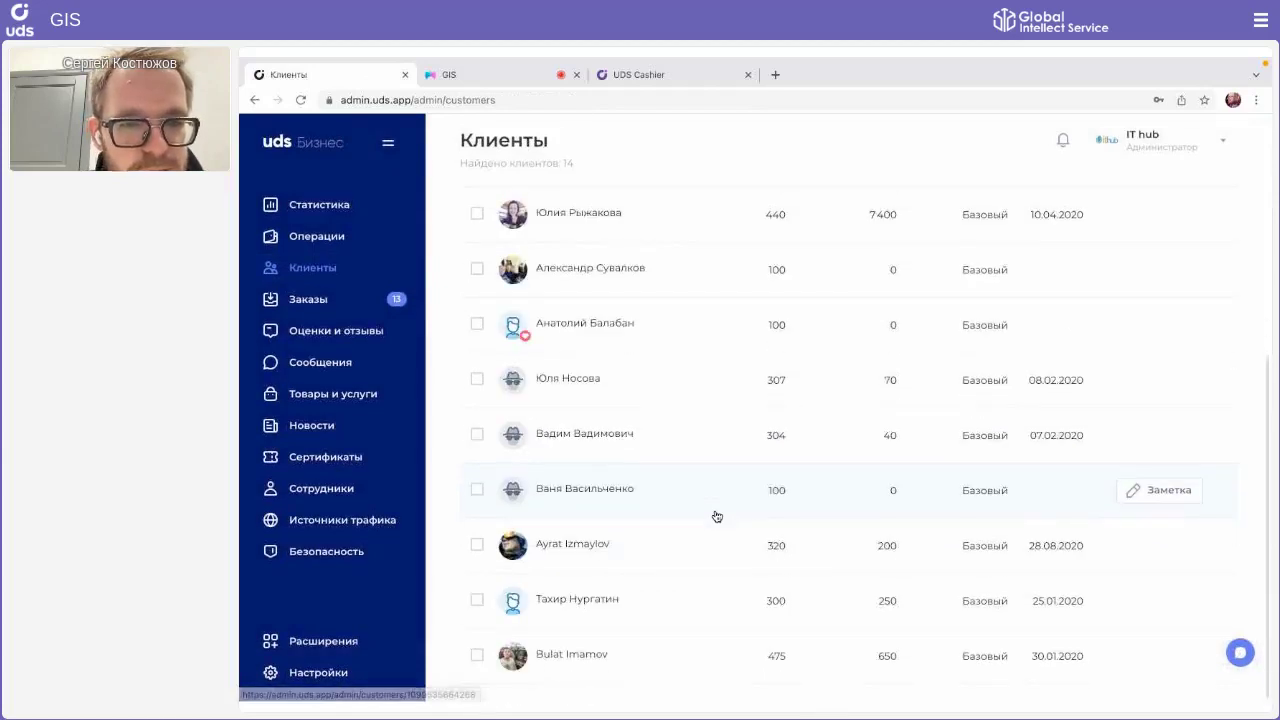
{"action": "left_click", "coordinate": [606, 550]}
Step: Give this customer the 100 RUB 'Для ручной выдачи' certificate, then open Безопасность
{"action": "left_click", "coordinate": [684, 215]}
{"action": "left_click", "coordinate": [585, 398]}
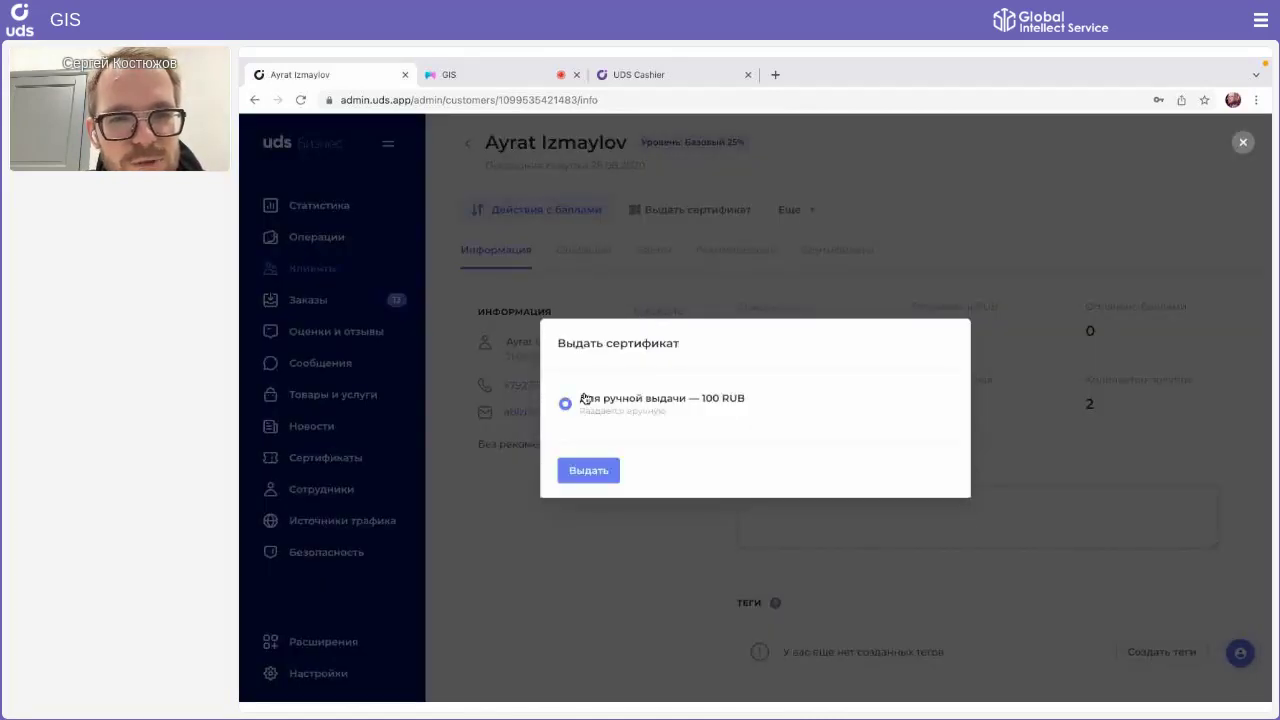
{"action": "left_click", "coordinate": [578, 471]}
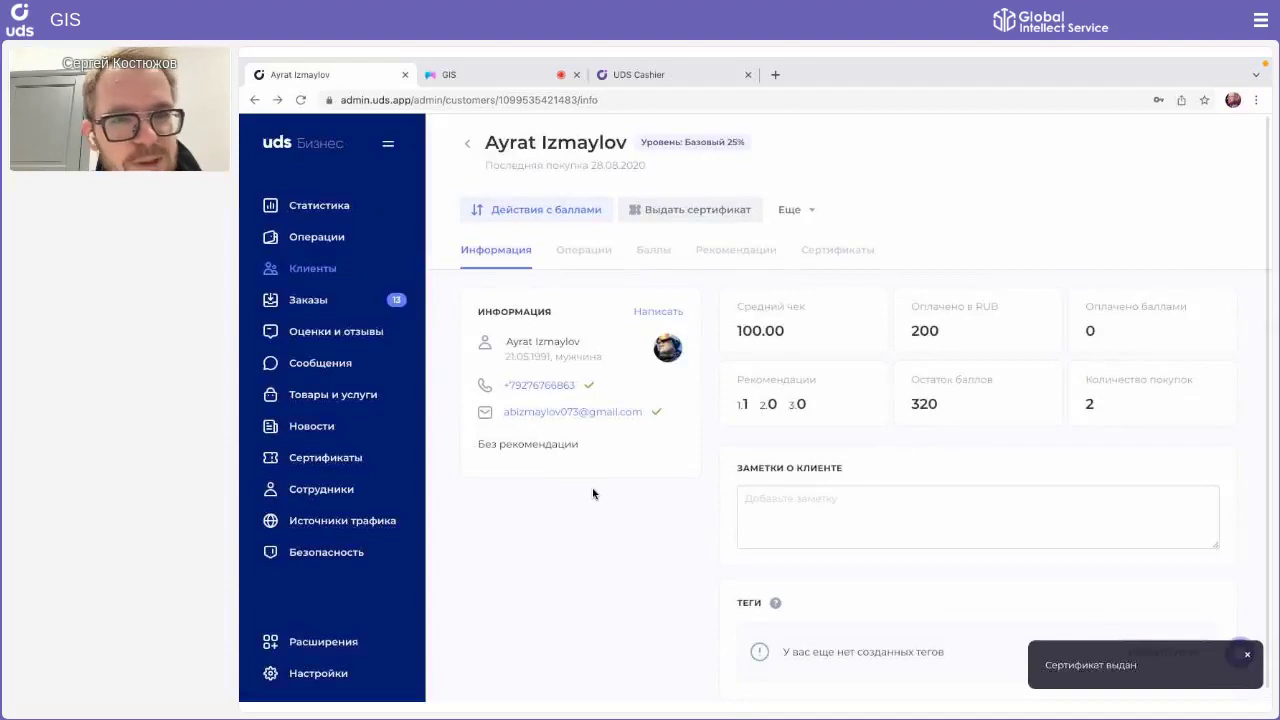
{"action": "left_click", "coordinate": [347, 552]}
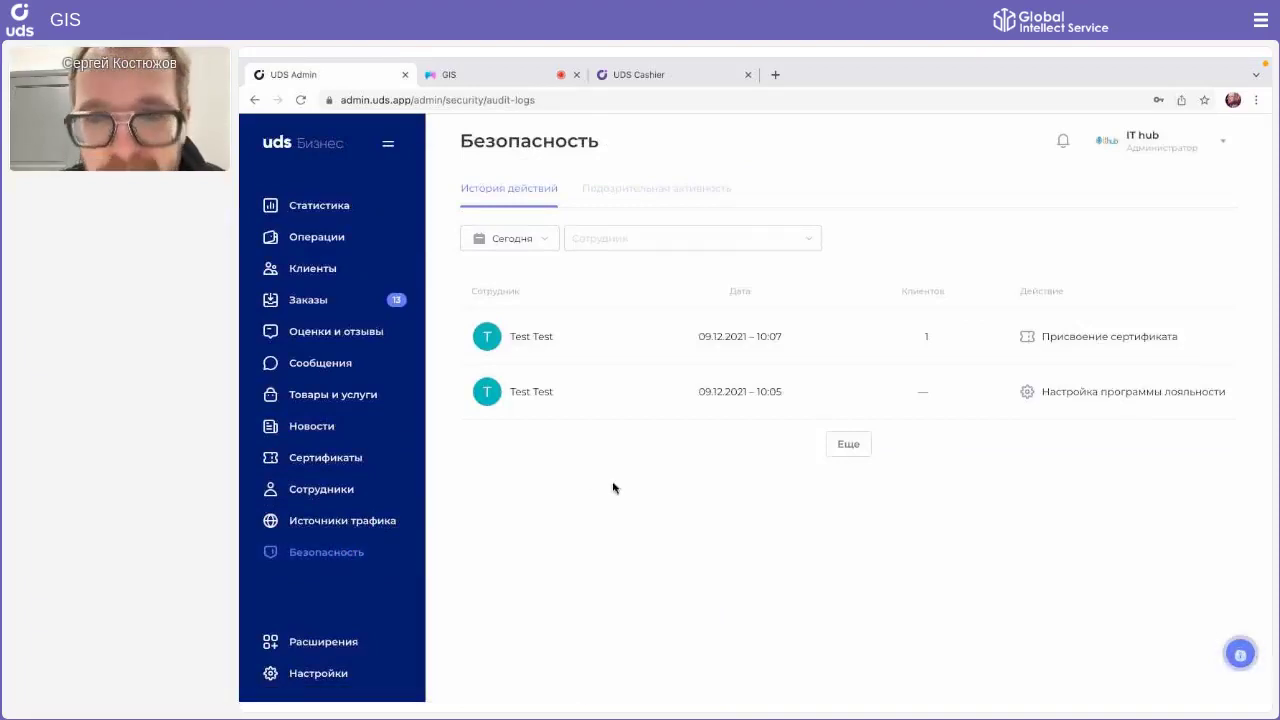
{"action": "left_click", "coordinate": [831, 341]}
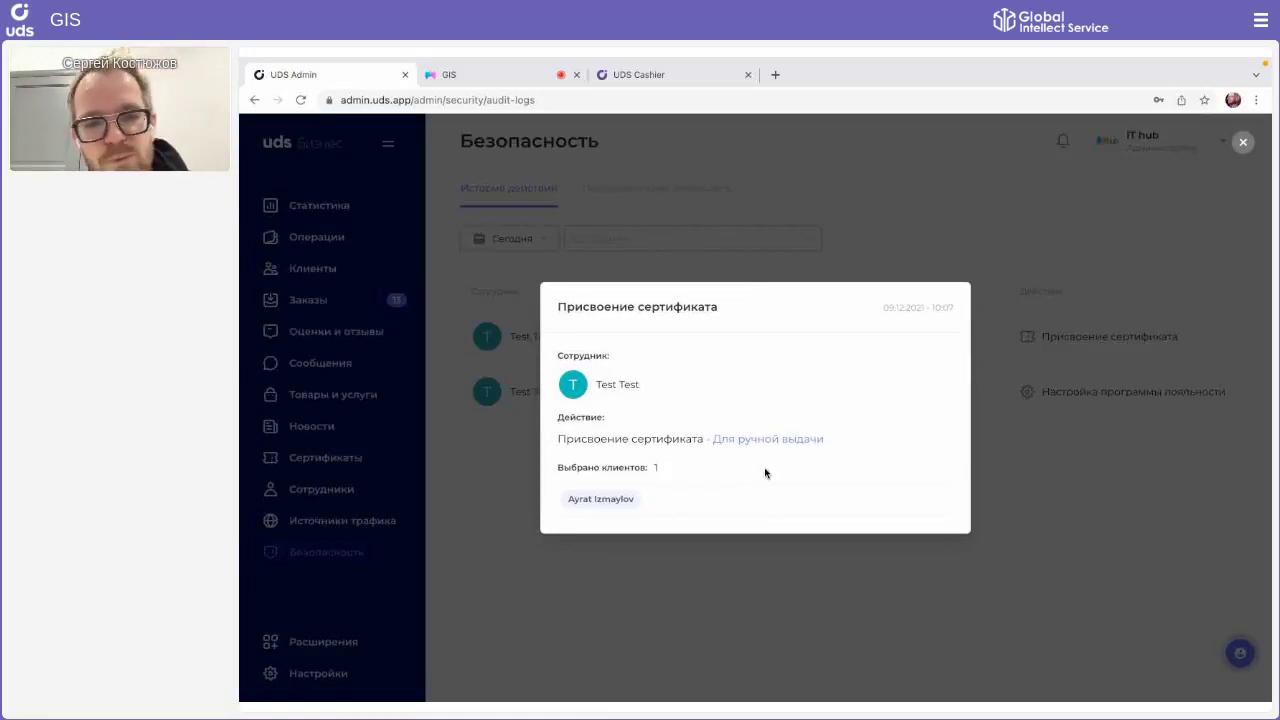
{"action": "left_click", "coordinate": [651, 490]}
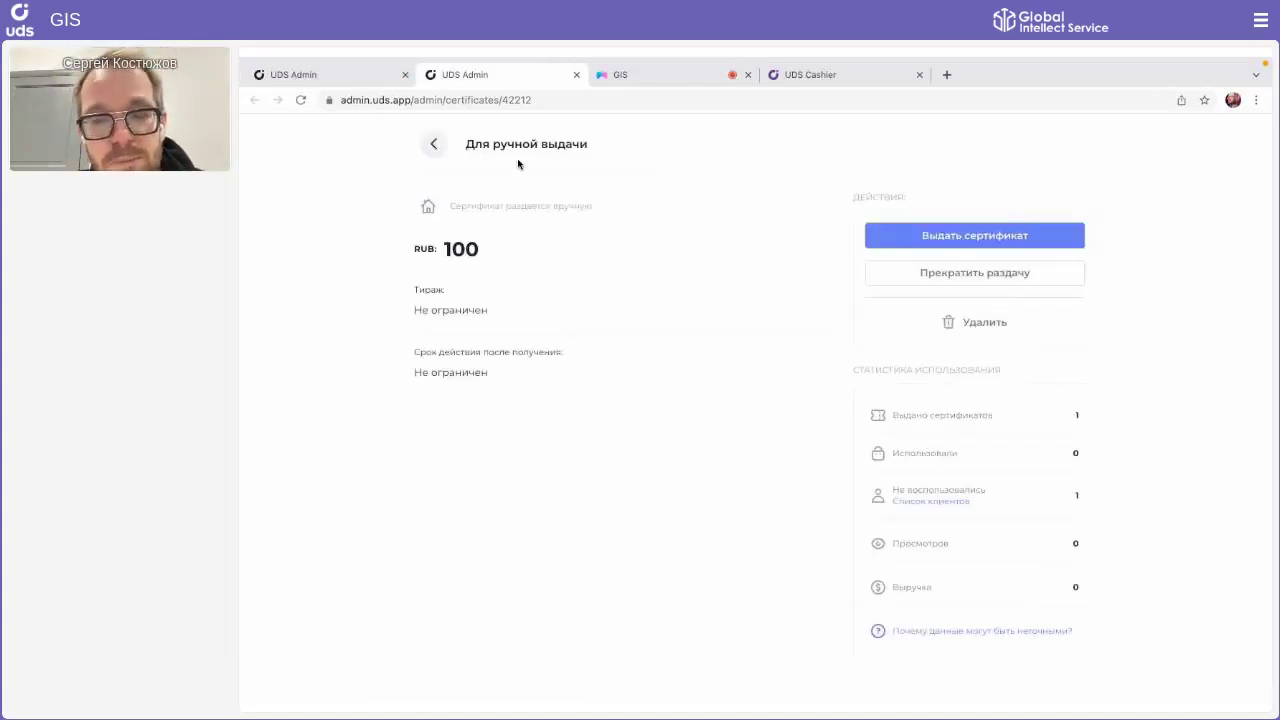
{"action": "left_click", "coordinate": [574, 75]}
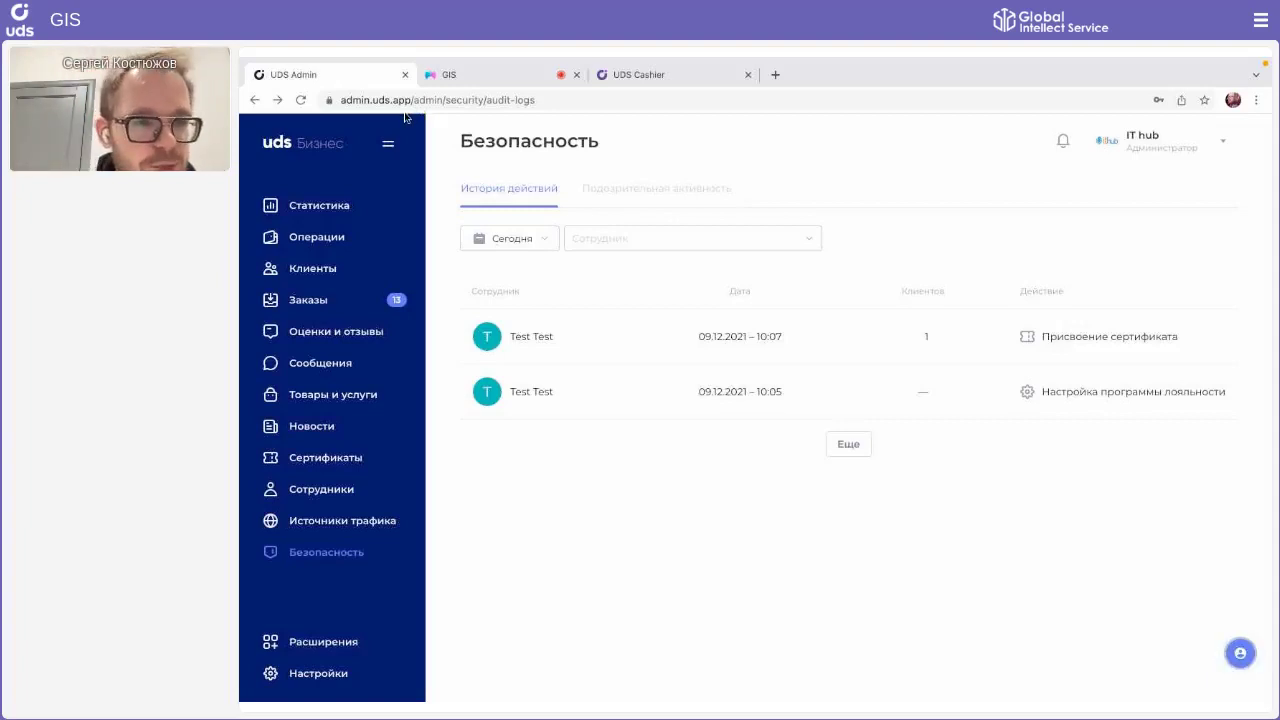
Step: Open the 100 RUB certificate's details from Сертификаты
{"action": "left_click", "coordinate": [350, 455]}
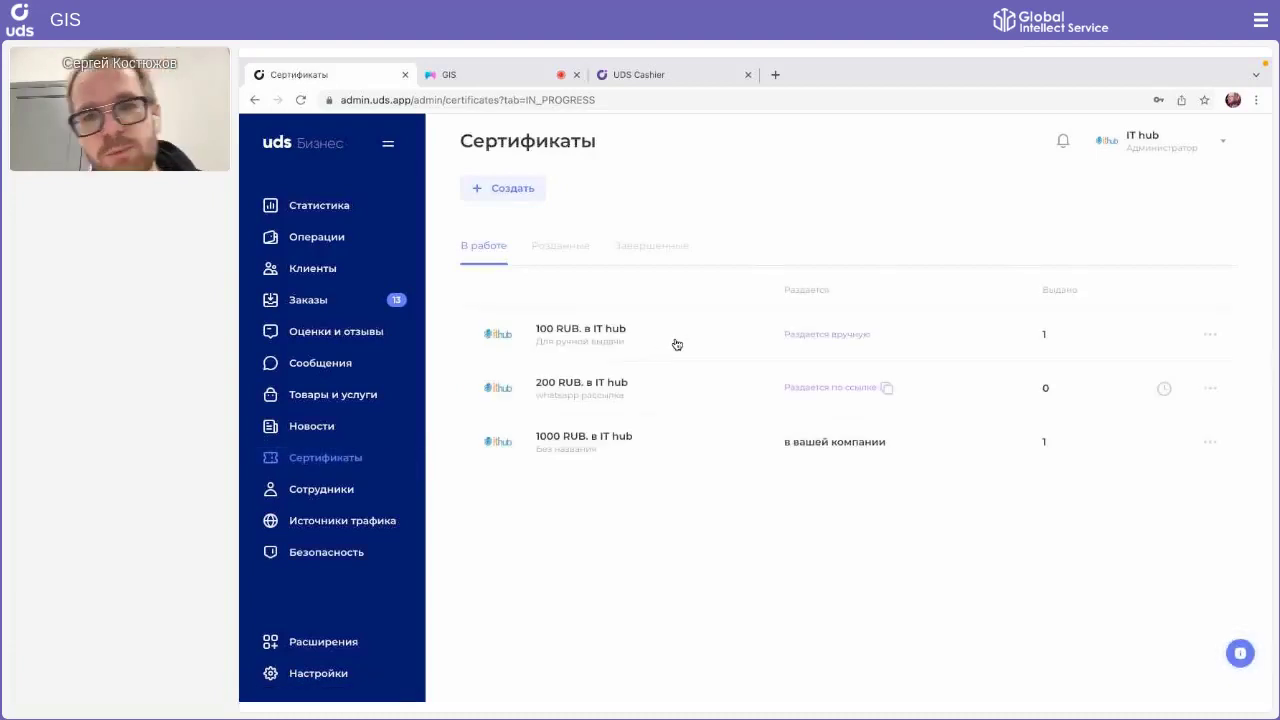
{"action": "left_click", "coordinate": [676, 343]}
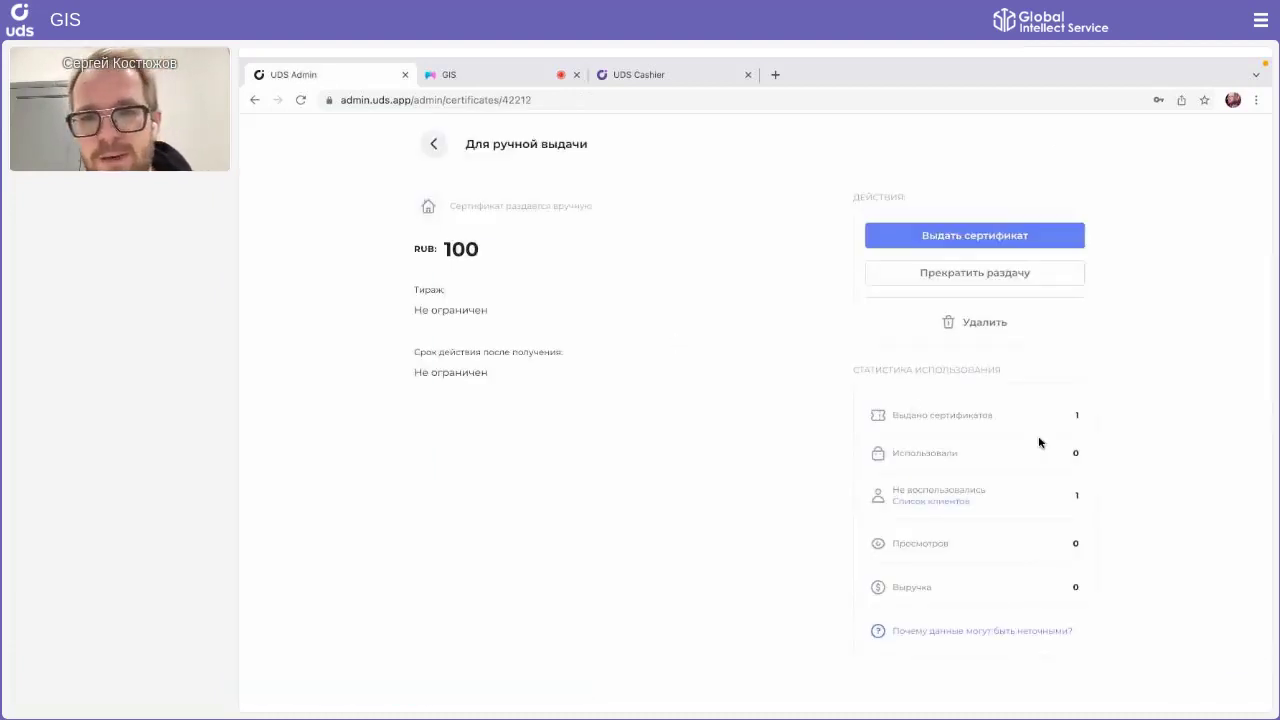
{"action": "left_click", "coordinate": [433, 143]}
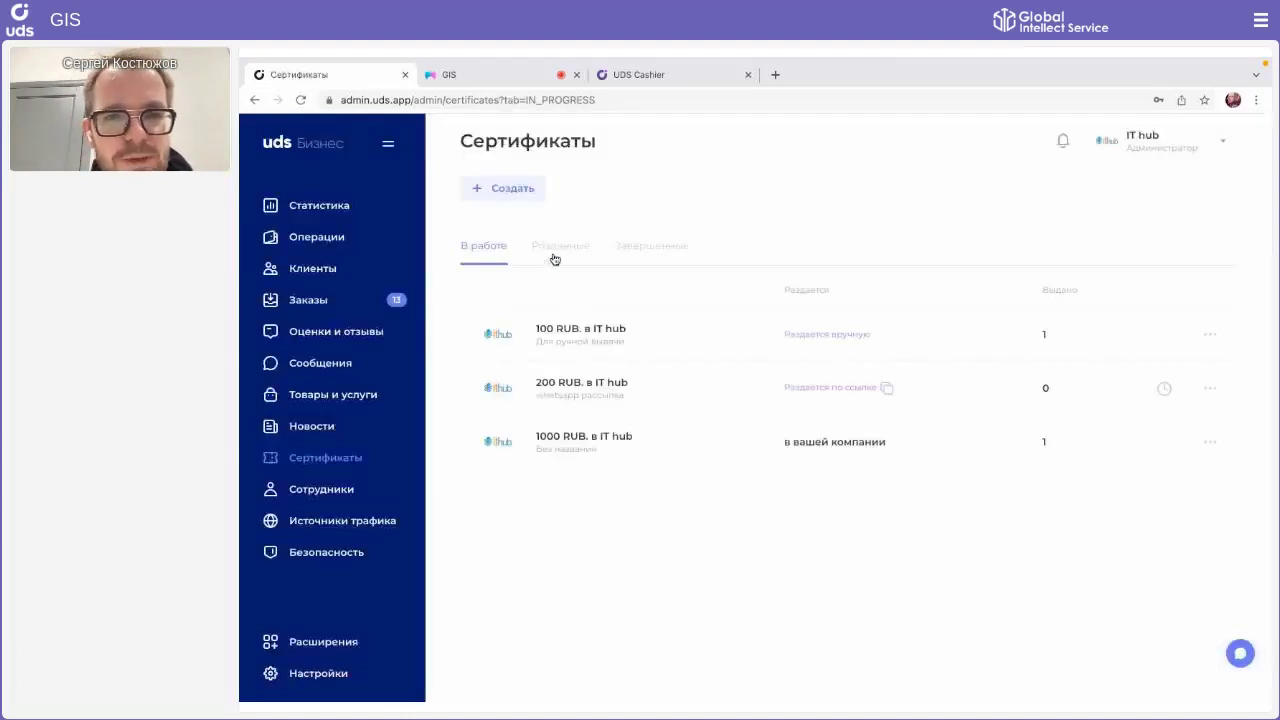
{"action": "left_click", "coordinate": [578, 327]}
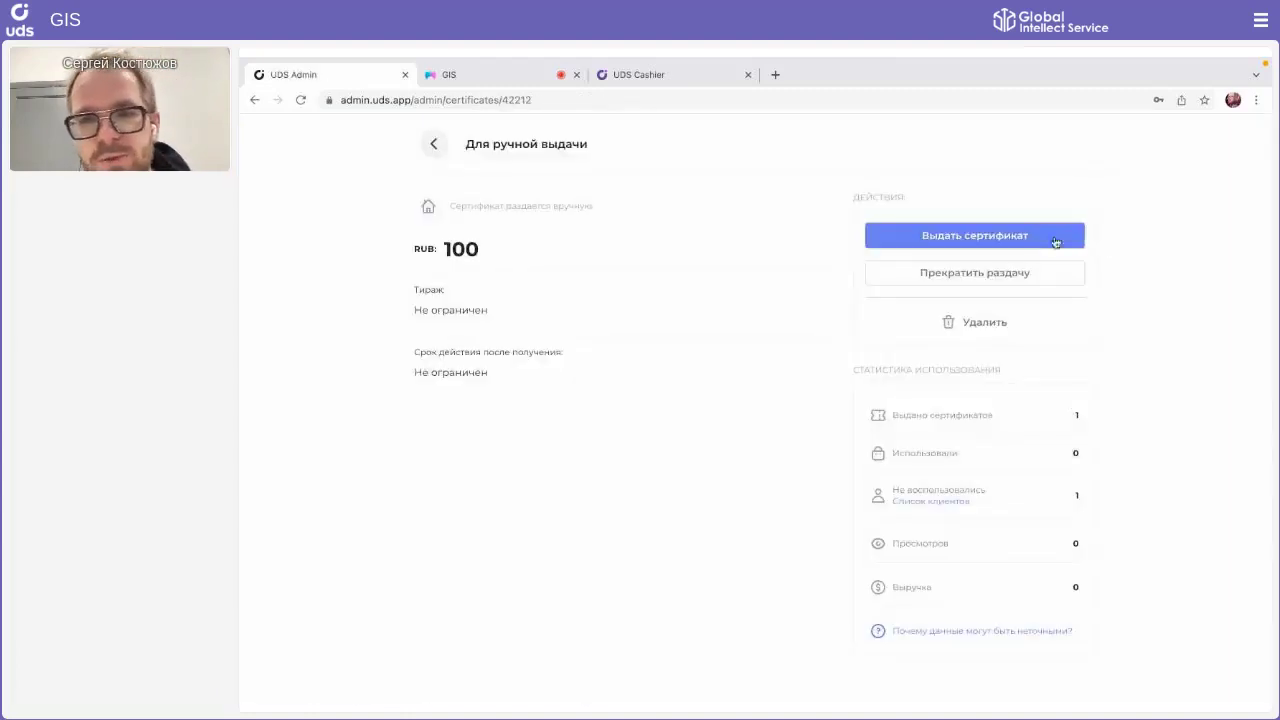
Step: Issue the 100 RUB certificate to female customers only, then open the Безопасность audit log
{"action": "left_click", "coordinate": [1055, 236]}
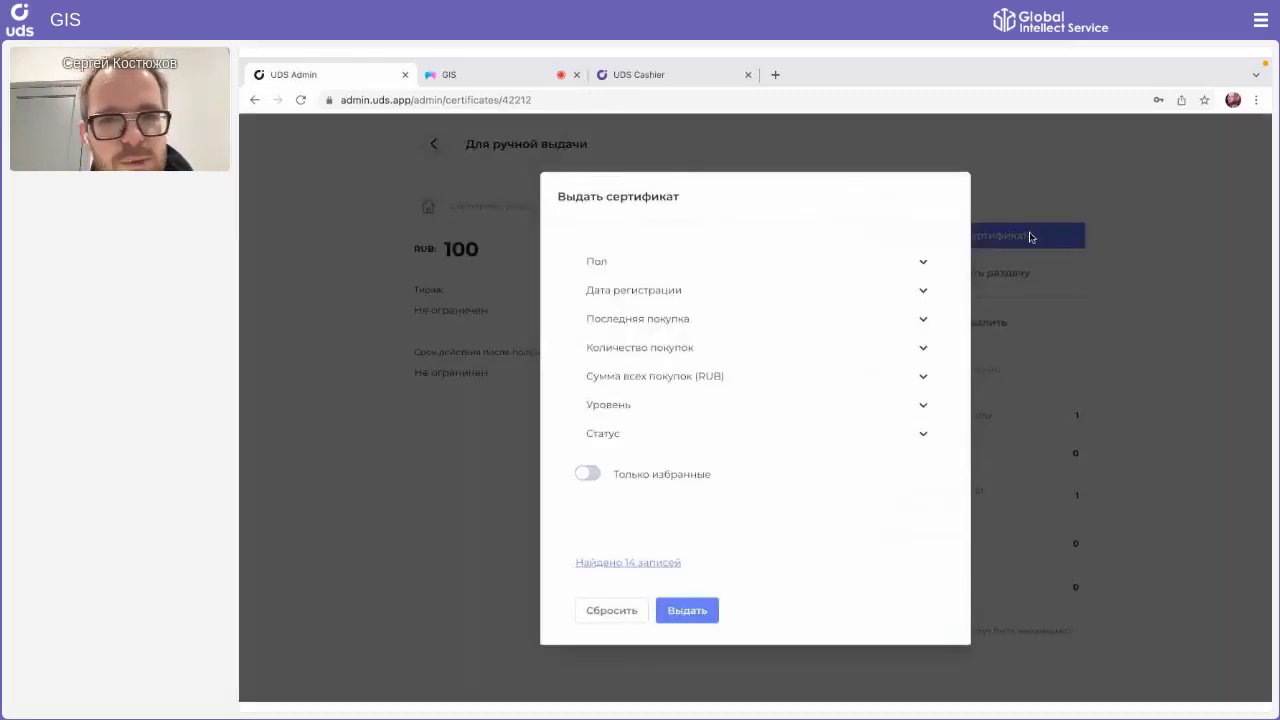
{"action": "left_click", "coordinate": [738, 253]}
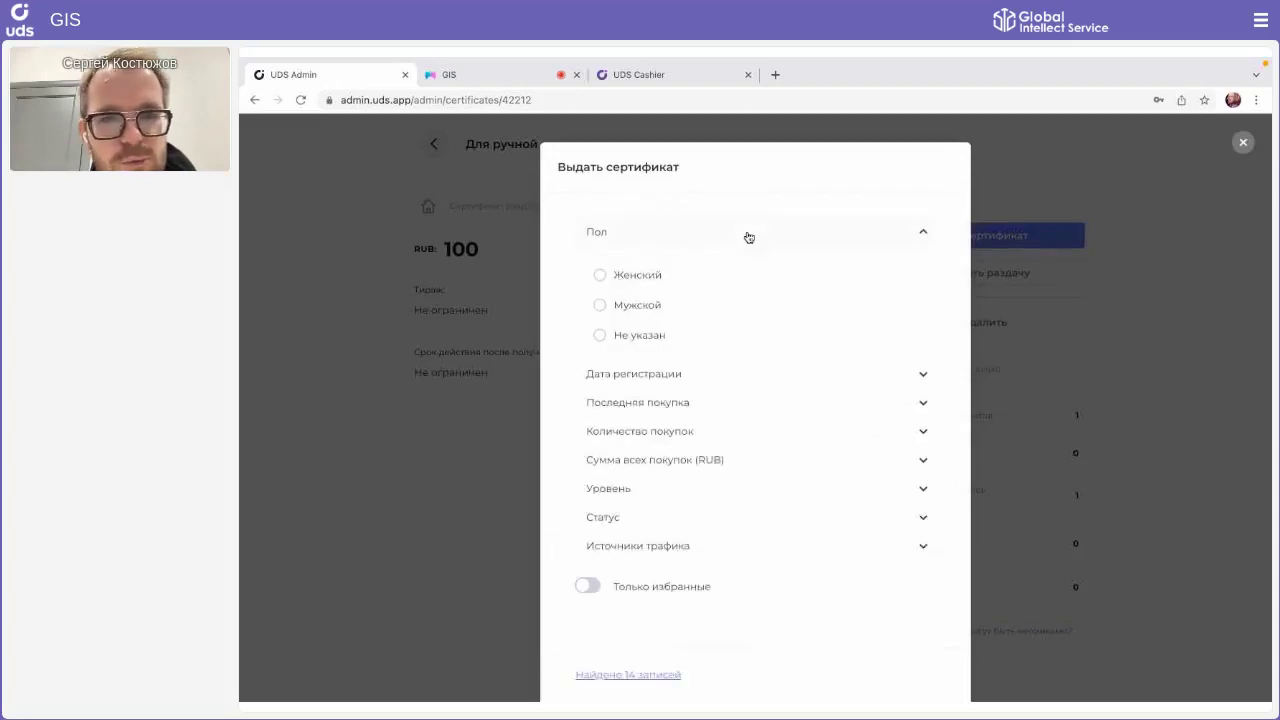
{"action": "left_click", "coordinate": [632, 284]}
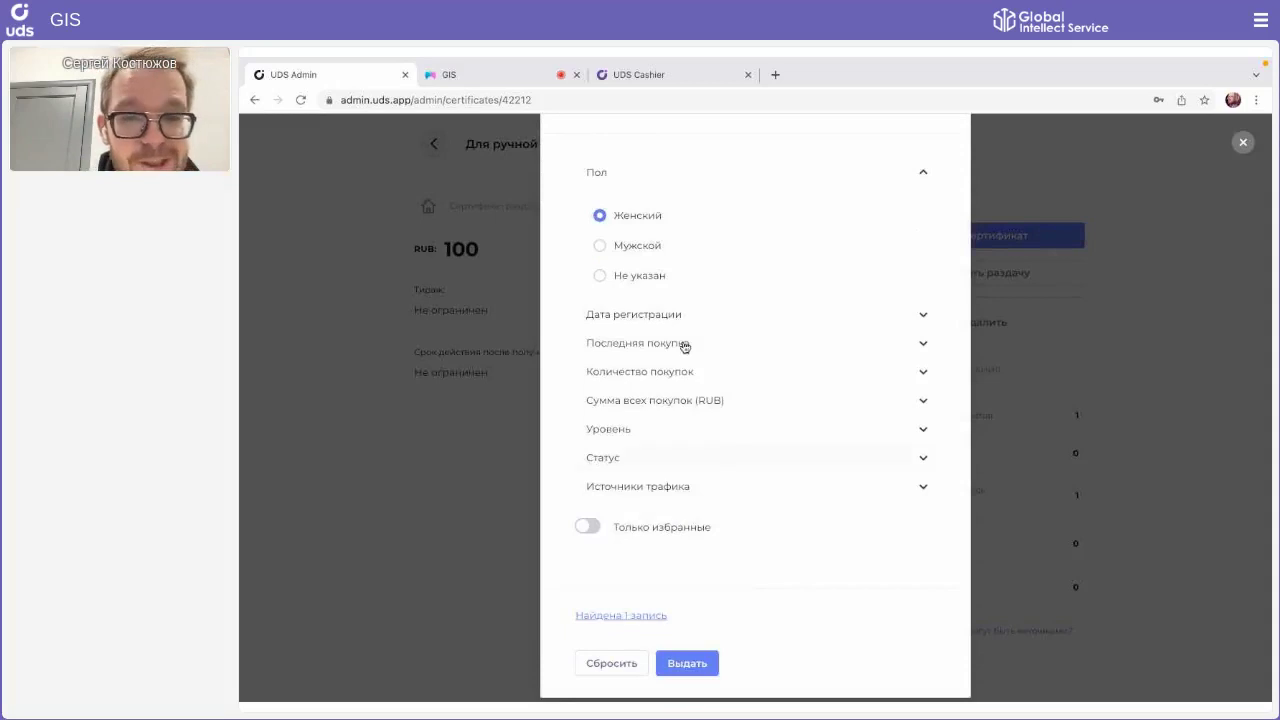
{"action": "left_click", "coordinate": [686, 660]}
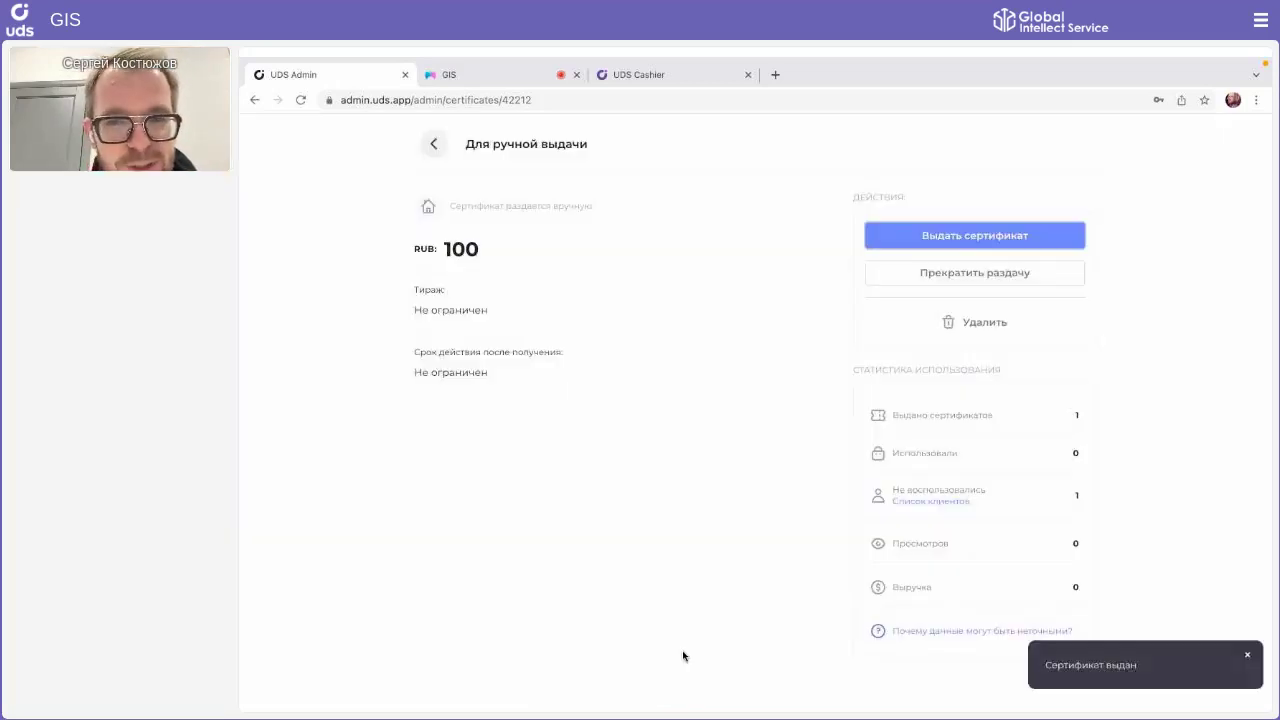
{"action": "left_click", "coordinate": [433, 144]}
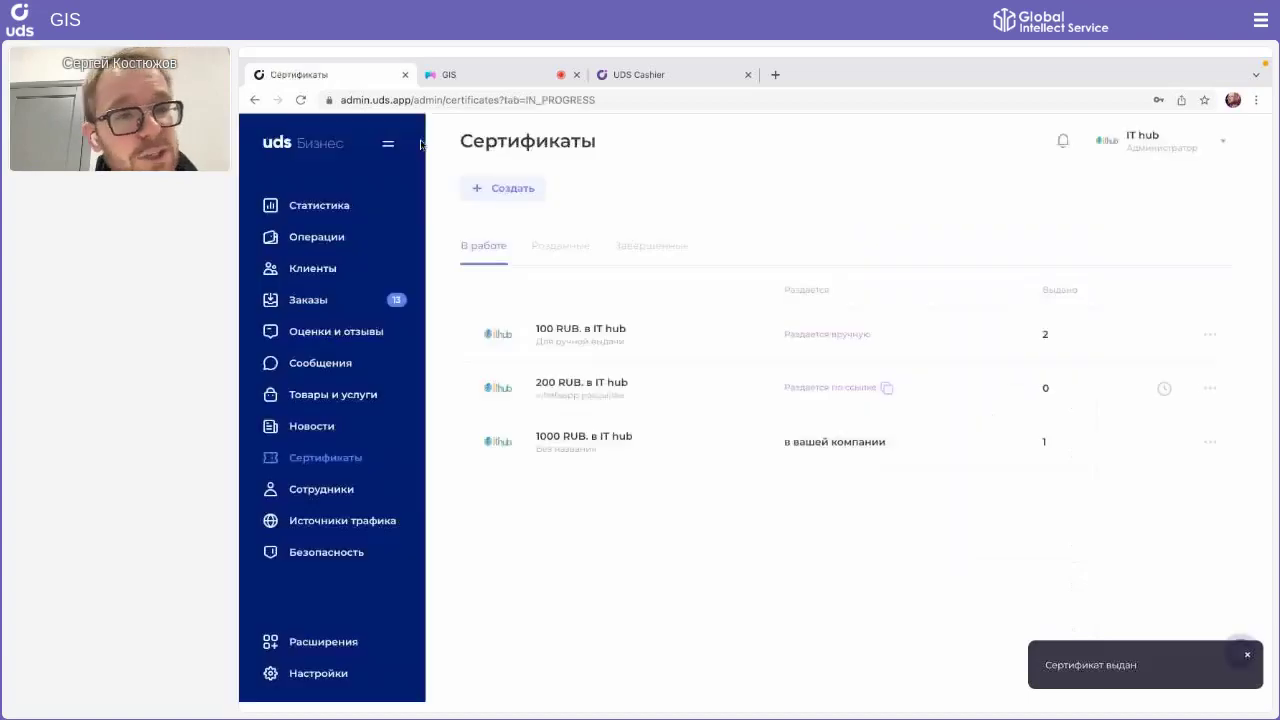
{"action": "left_click", "coordinate": [298, 560]}
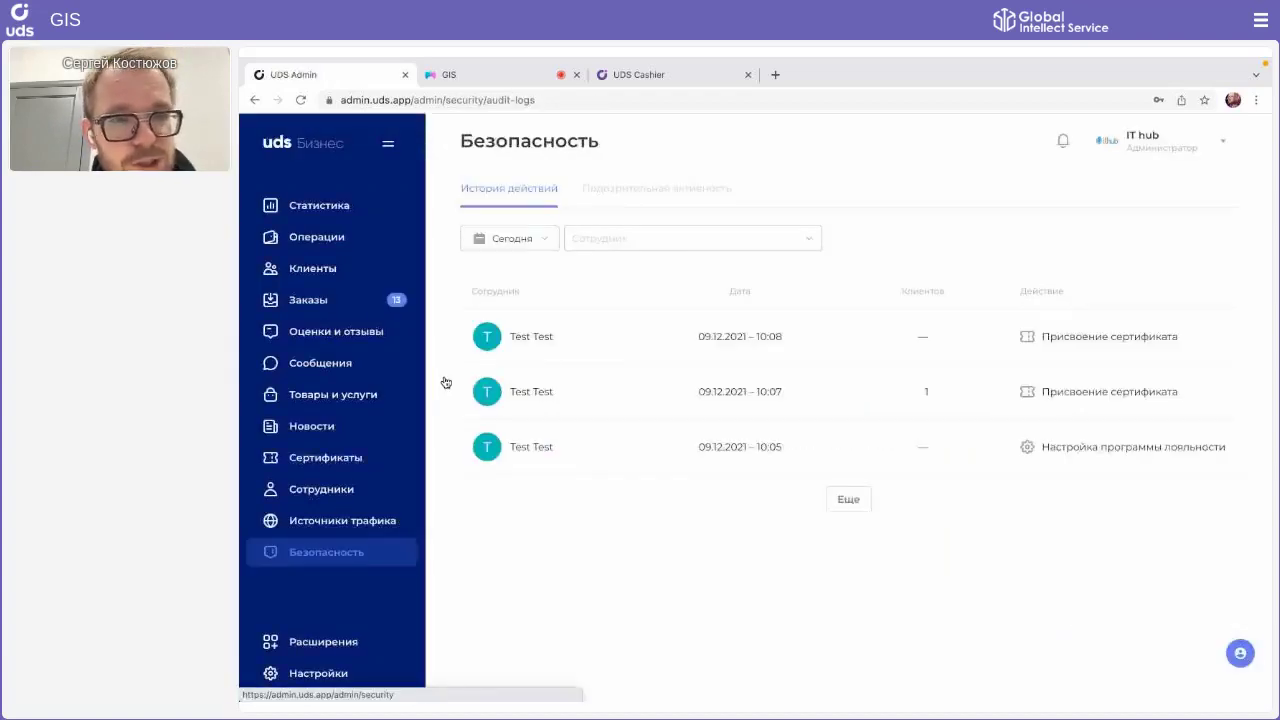
Step: Inspect the latest Присвоение сертификата entry, then switch to the GIS webinar tab
{"action": "left_click", "coordinate": [697, 316]}
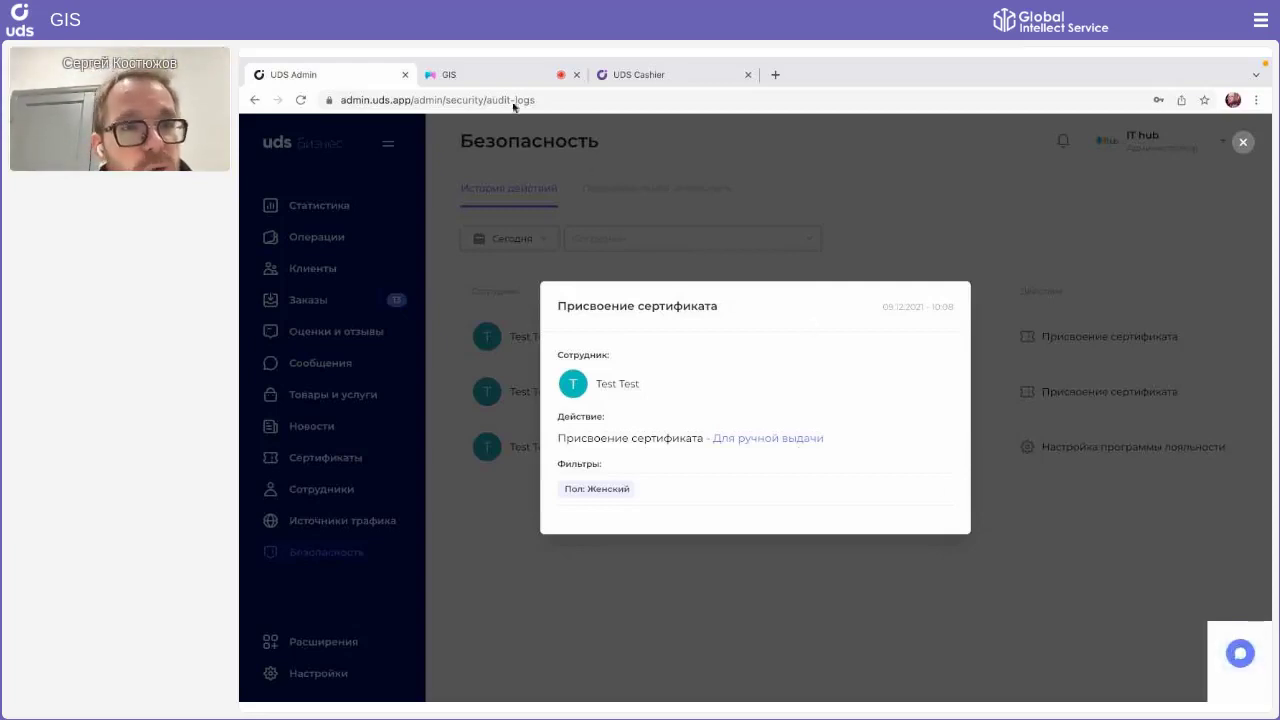
{"action": "left_click", "coordinate": [483, 78]}
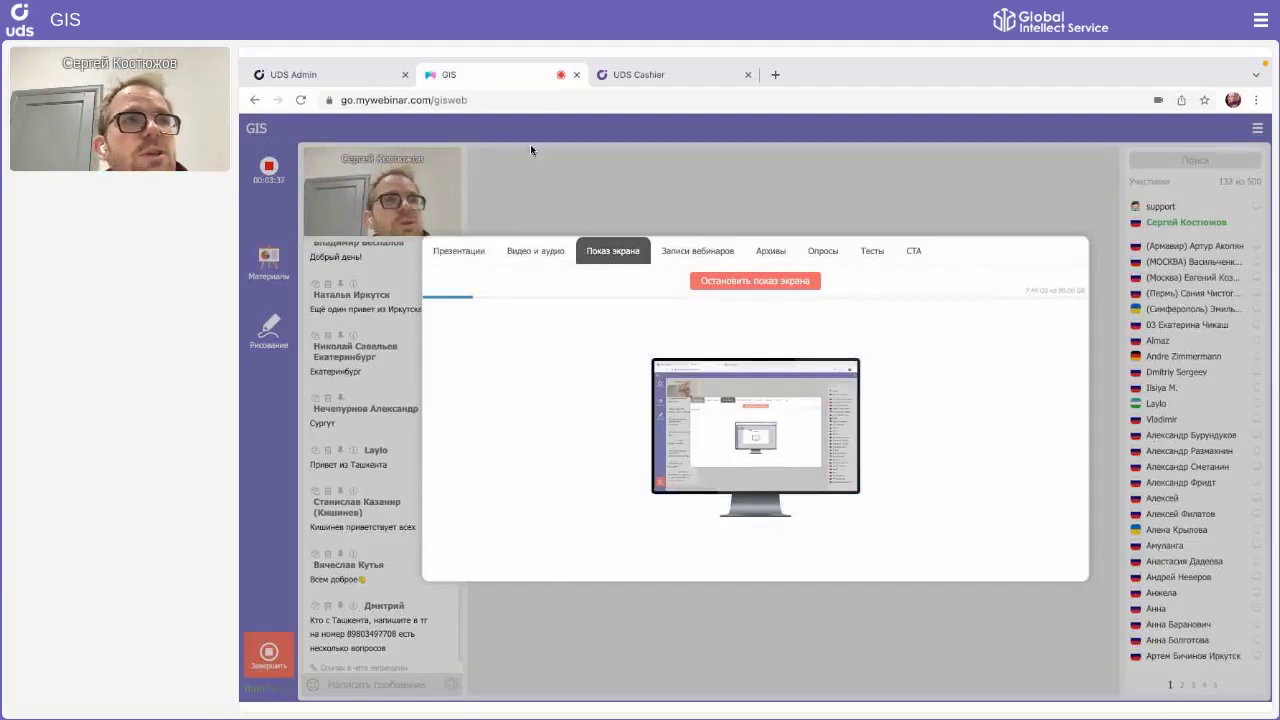
Step: Switch back to the UDS Admin tab showing the Безопасность history
{"action": "left_click", "coordinate": [338, 80]}
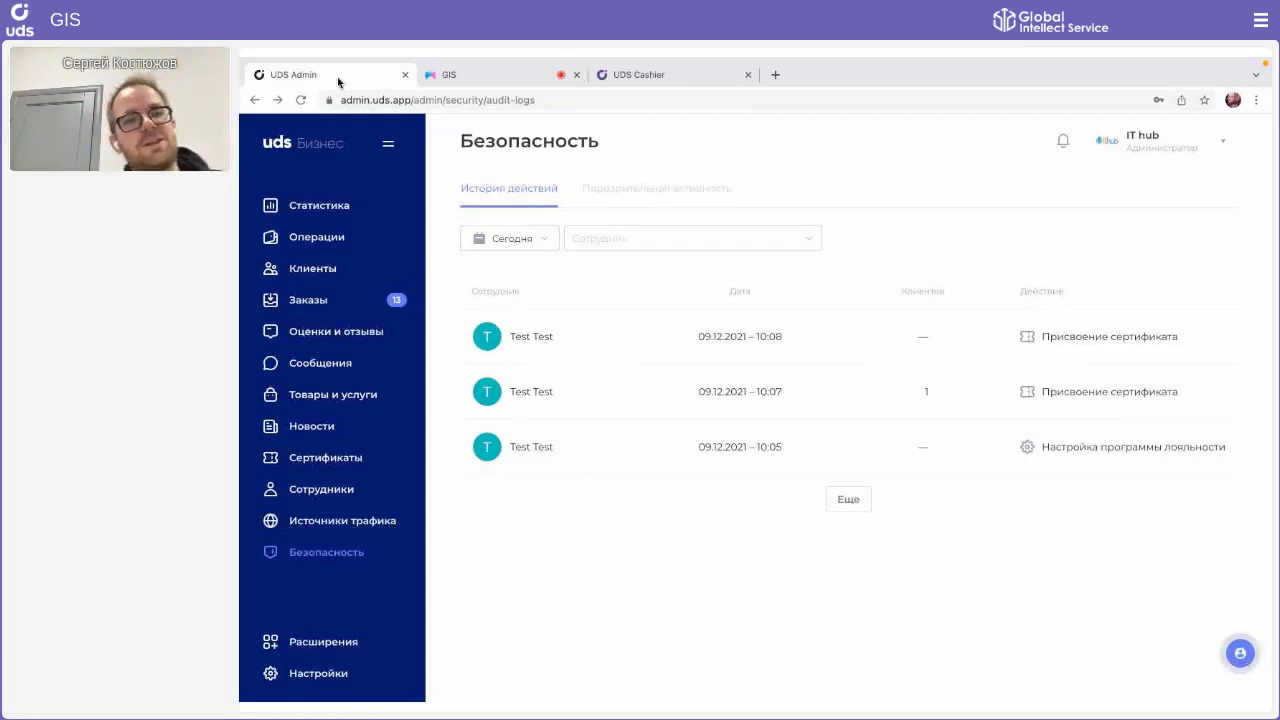
Step: Open Клиенты from the sidebar to list all 14 customers
{"action": "left_click", "coordinate": [295, 265]}
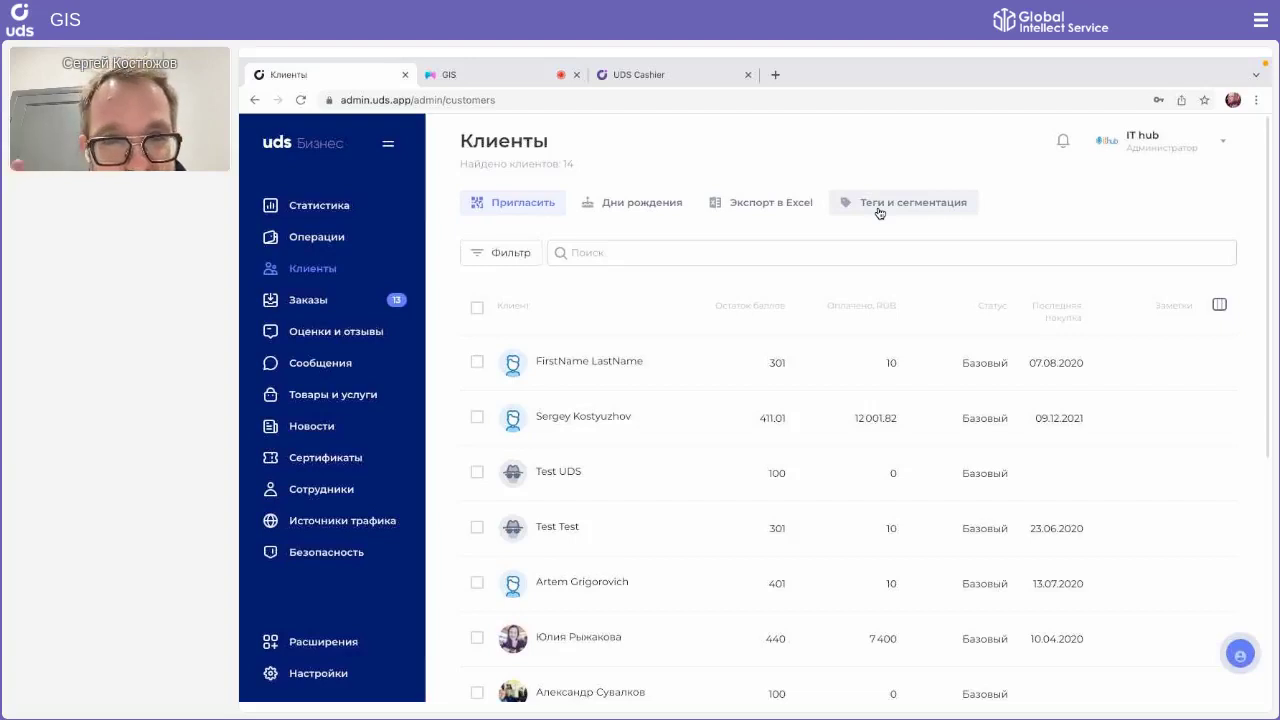
Step: Open Теги и сегментация from above the client list
{"action": "left_click", "coordinate": [879, 211]}
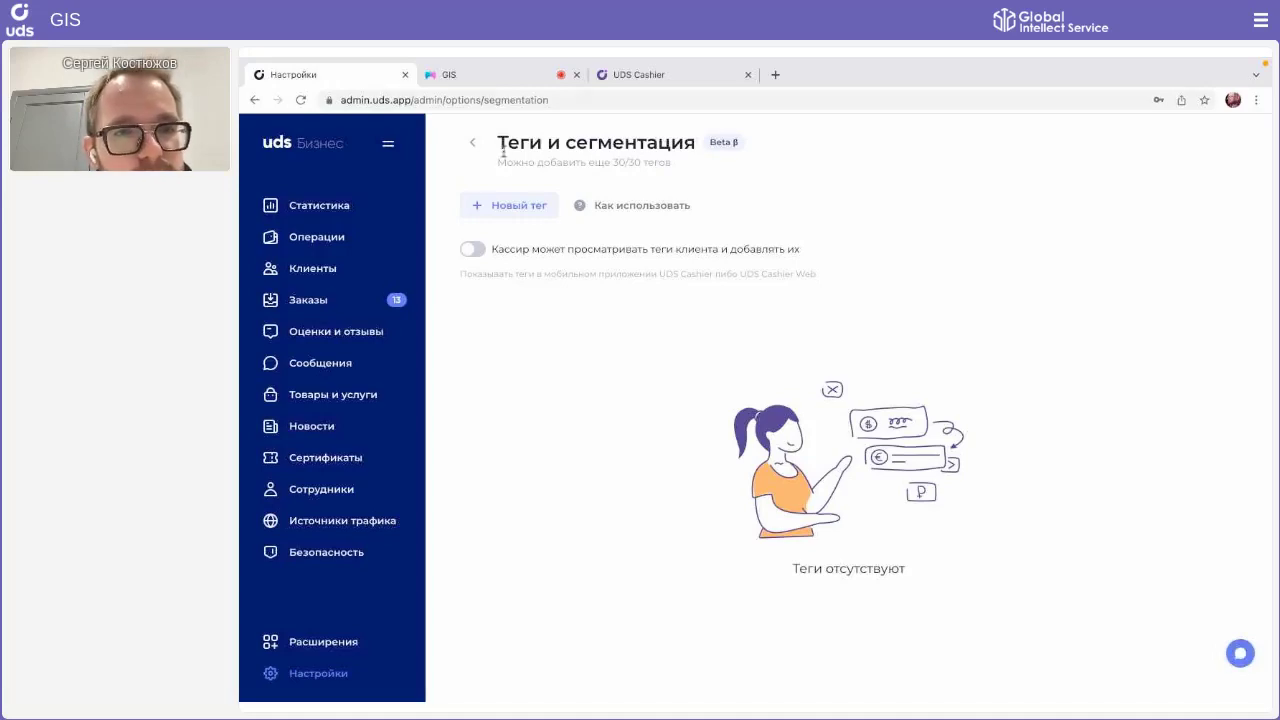
Step: Add a new tag named 'Промо на декабрь' and save it
{"action": "left_click", "coordinate": [508, 203]}
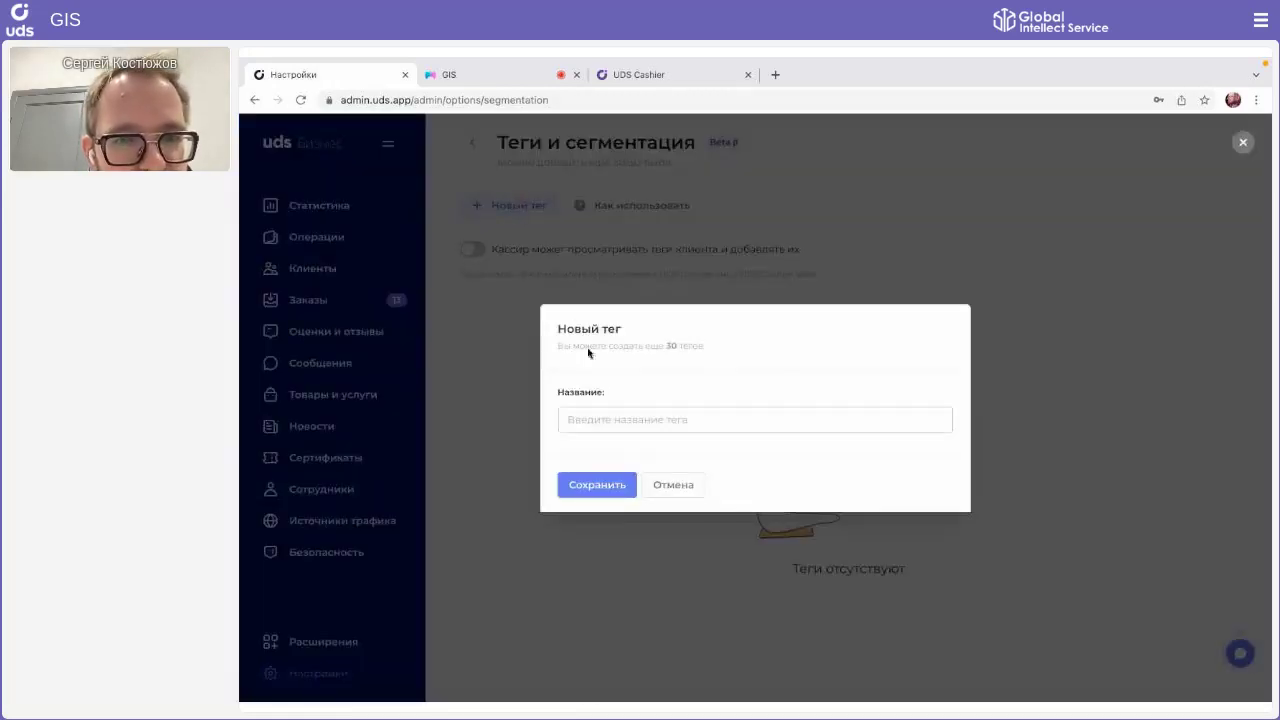
{"action": "left_click", "coordinate": [606, 418]}
{"action": "type", "text": "Промо на декабрть"}
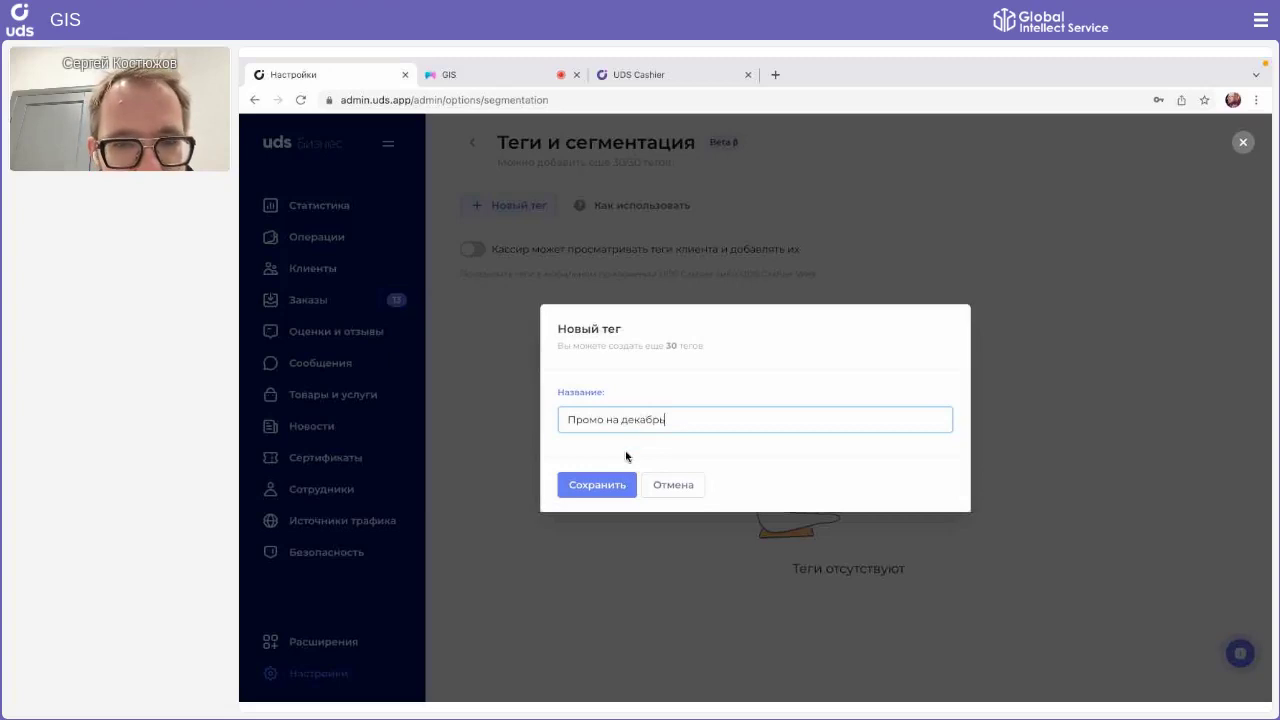
{"action": "left_click", "coordinate": [604, 487]}
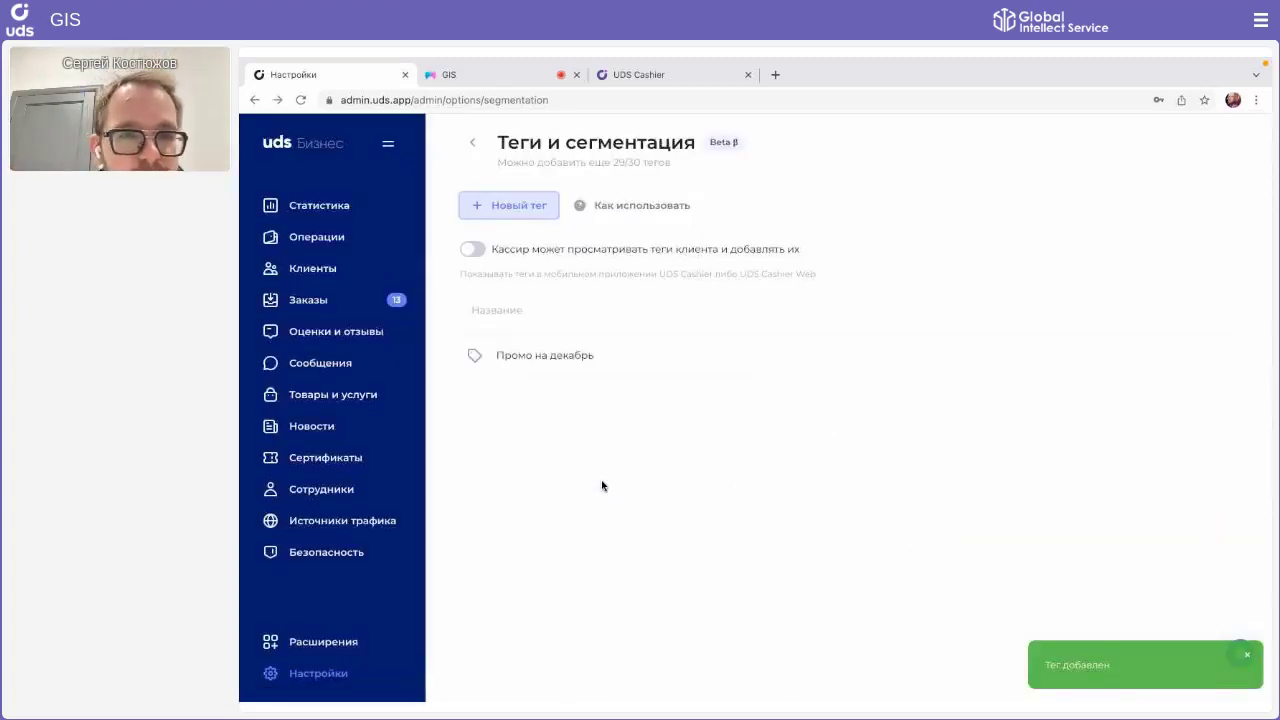
Step: Filter clients to last purchase up to 01.11.2021, leaving 9 of 14 customers
{"action": "left_click", "coordinate": [313, 270]}
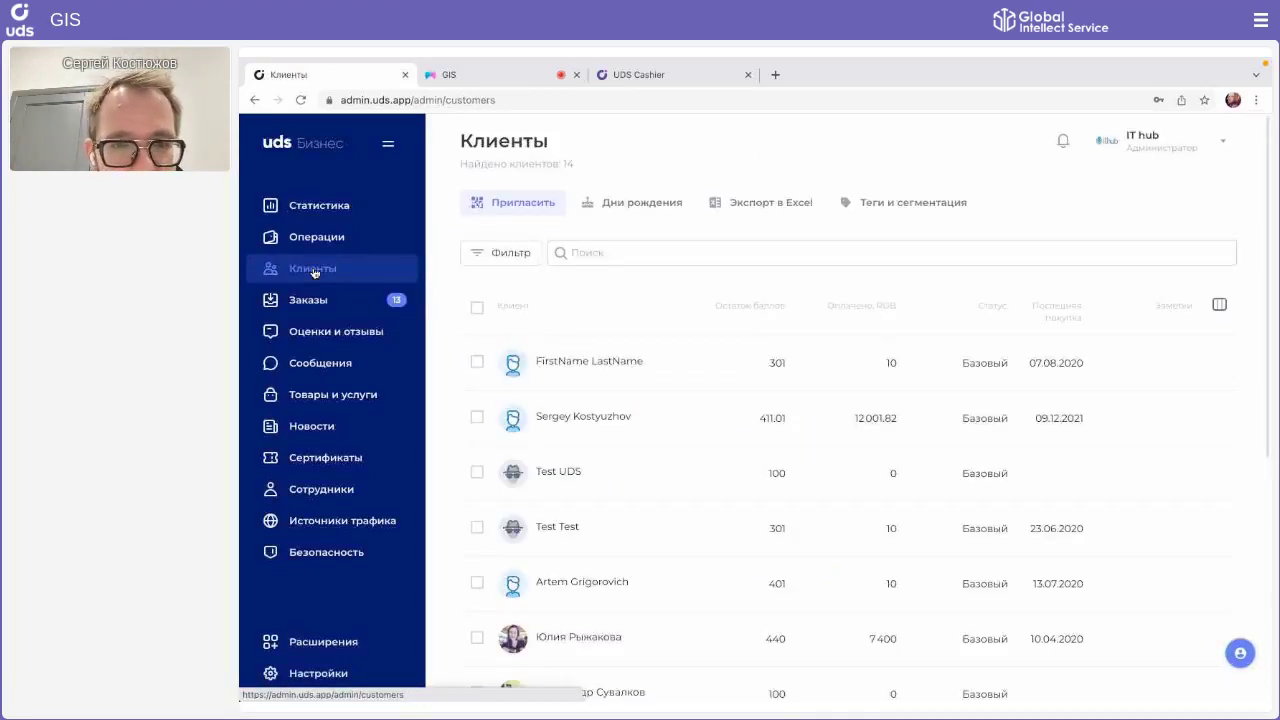
{"action": "left_click", "coordinate": [514, 260]}
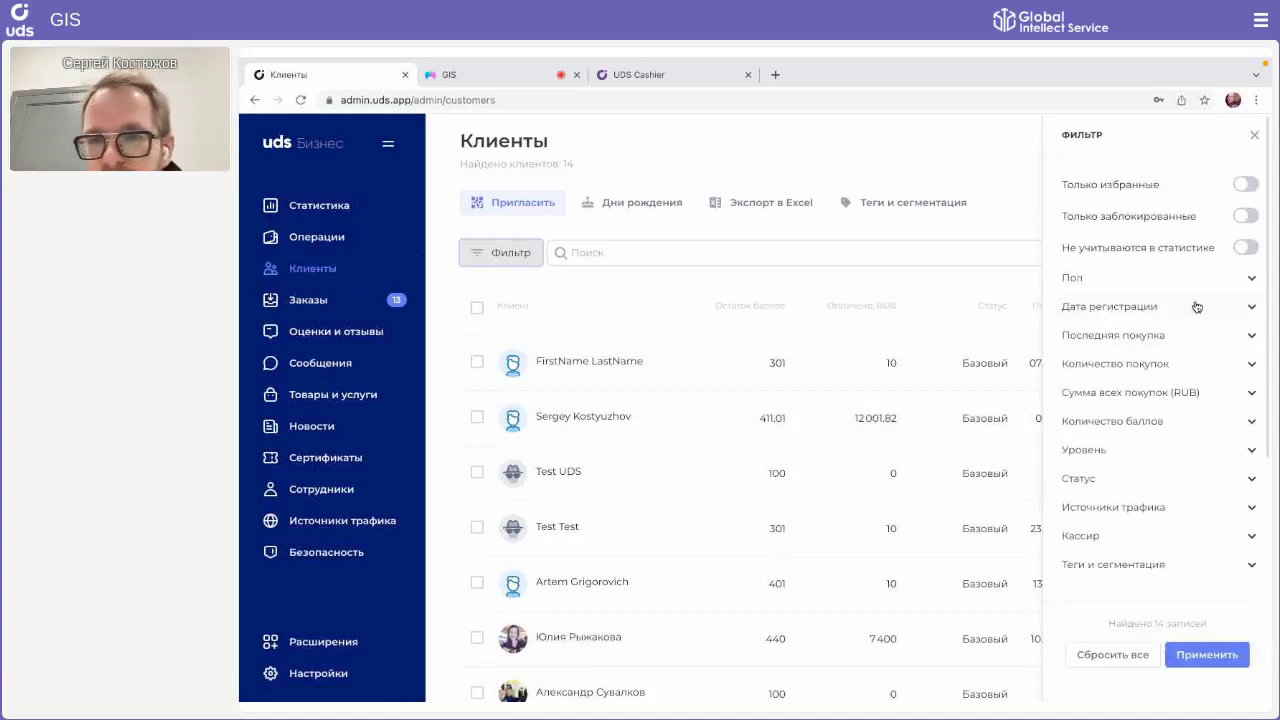
{"action": "left_click", "coordinate": [1194, 316]}
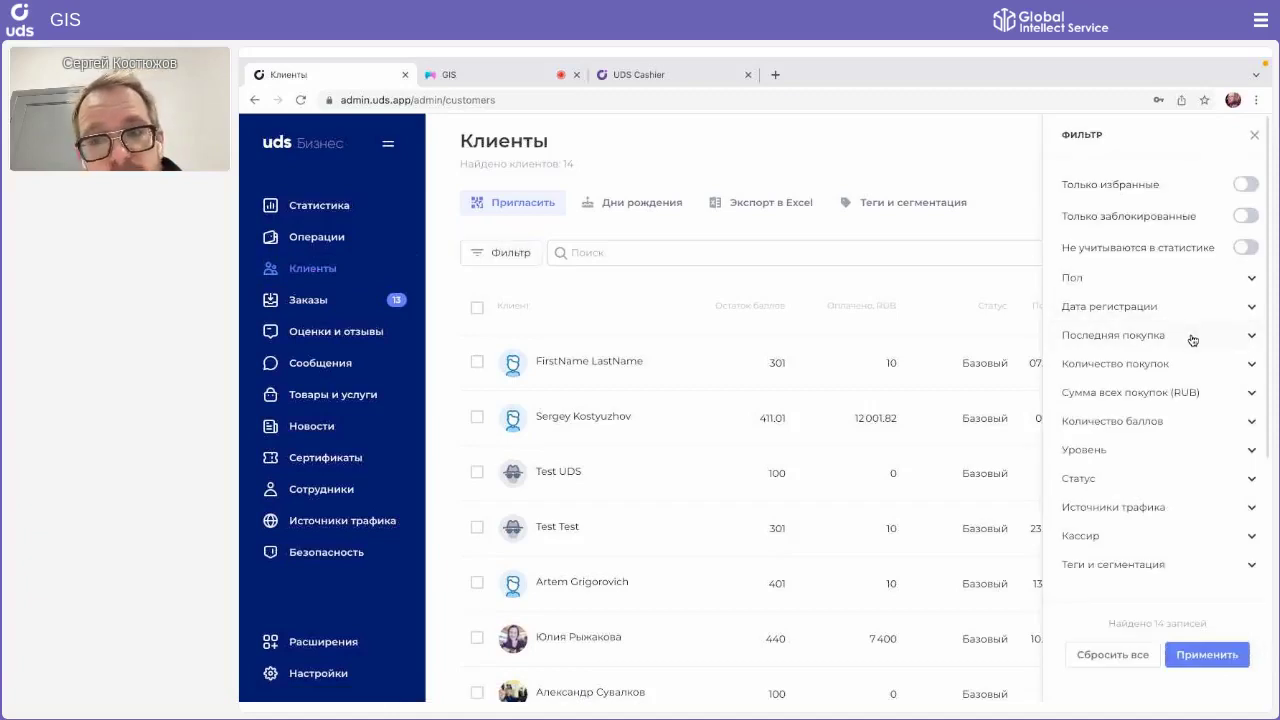
{"action": "left_click", "coordinate": [1193, 336]}
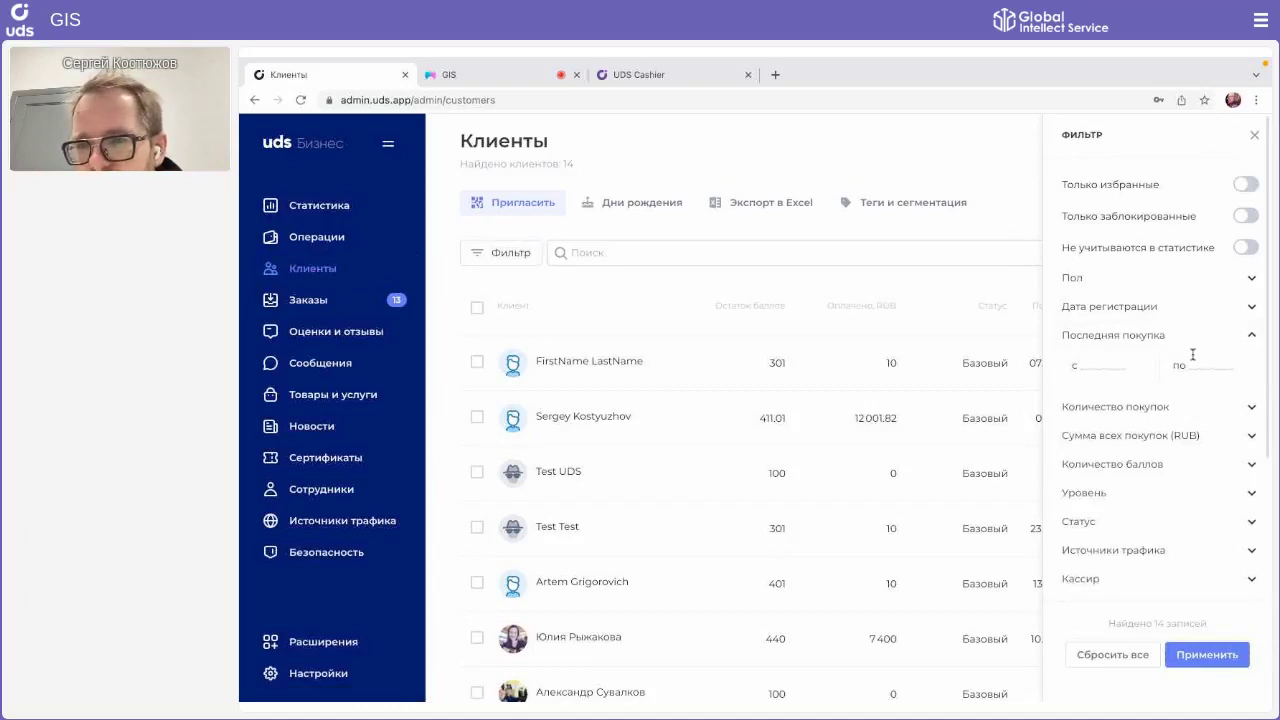
{"action": "left_click", "coordinate": [1193, 355]}
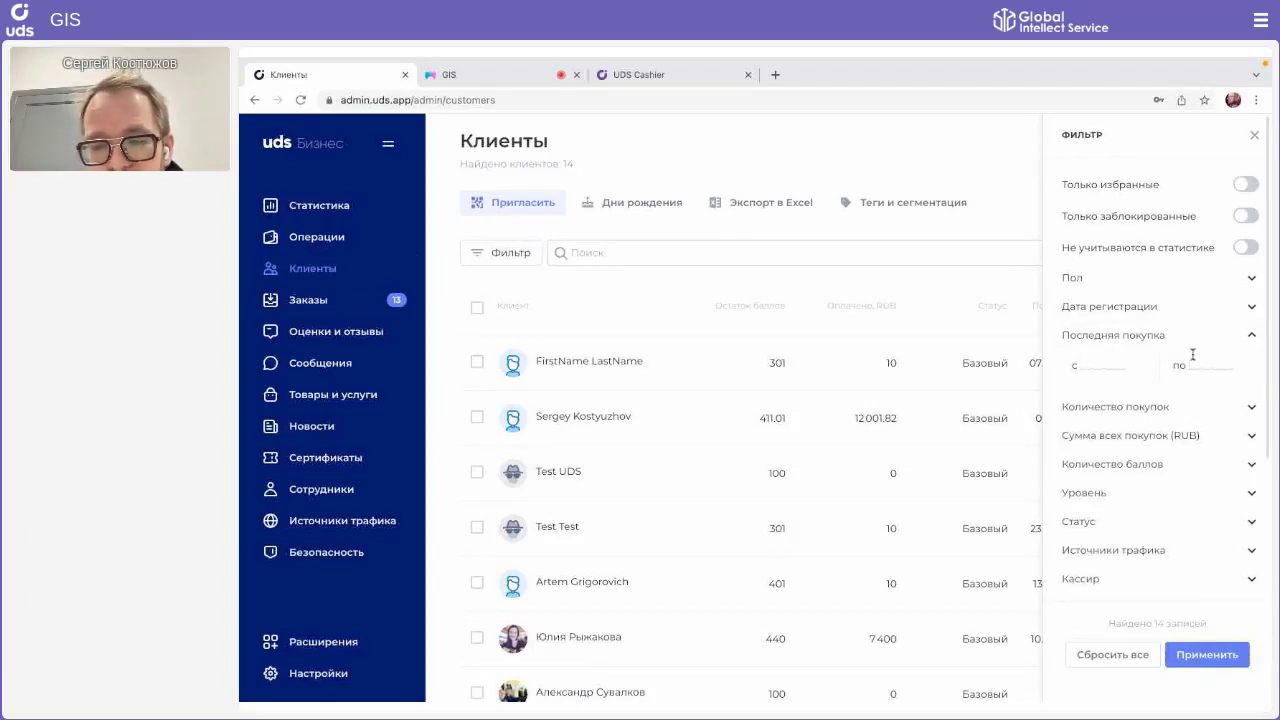
{"action": "type", "text": "01."}
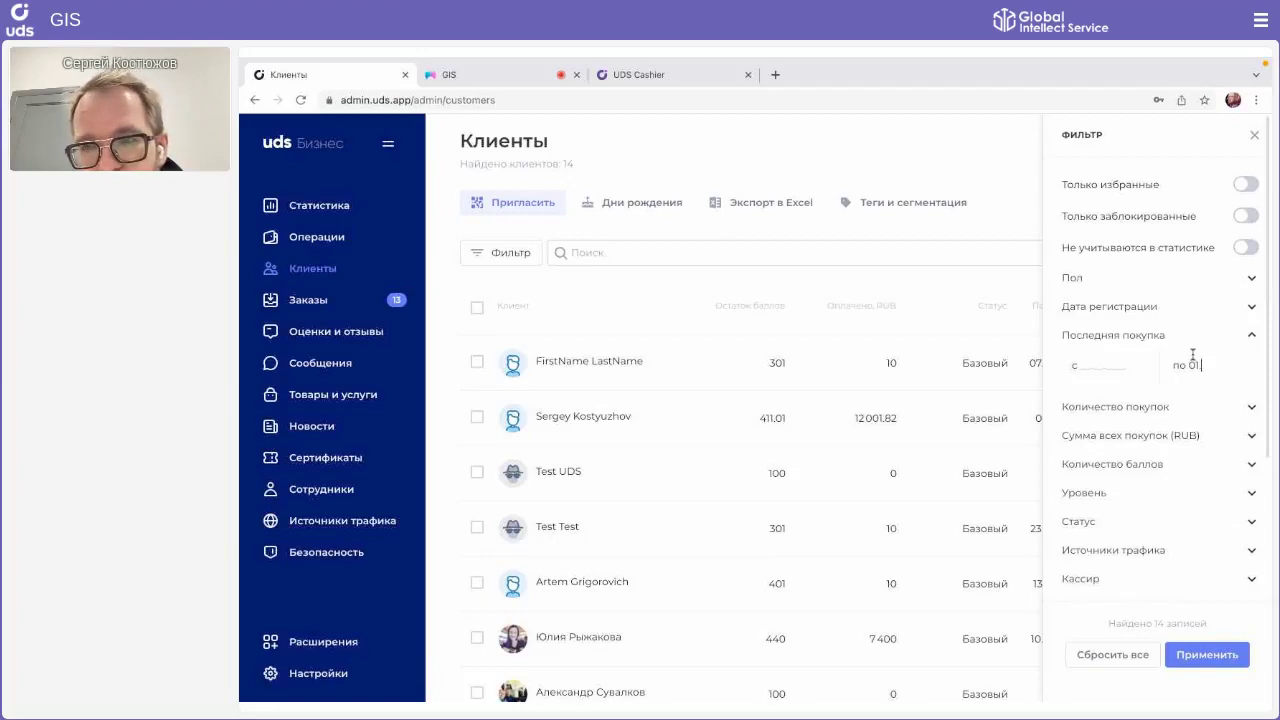
{"action": "type", "text": "11.2021"}
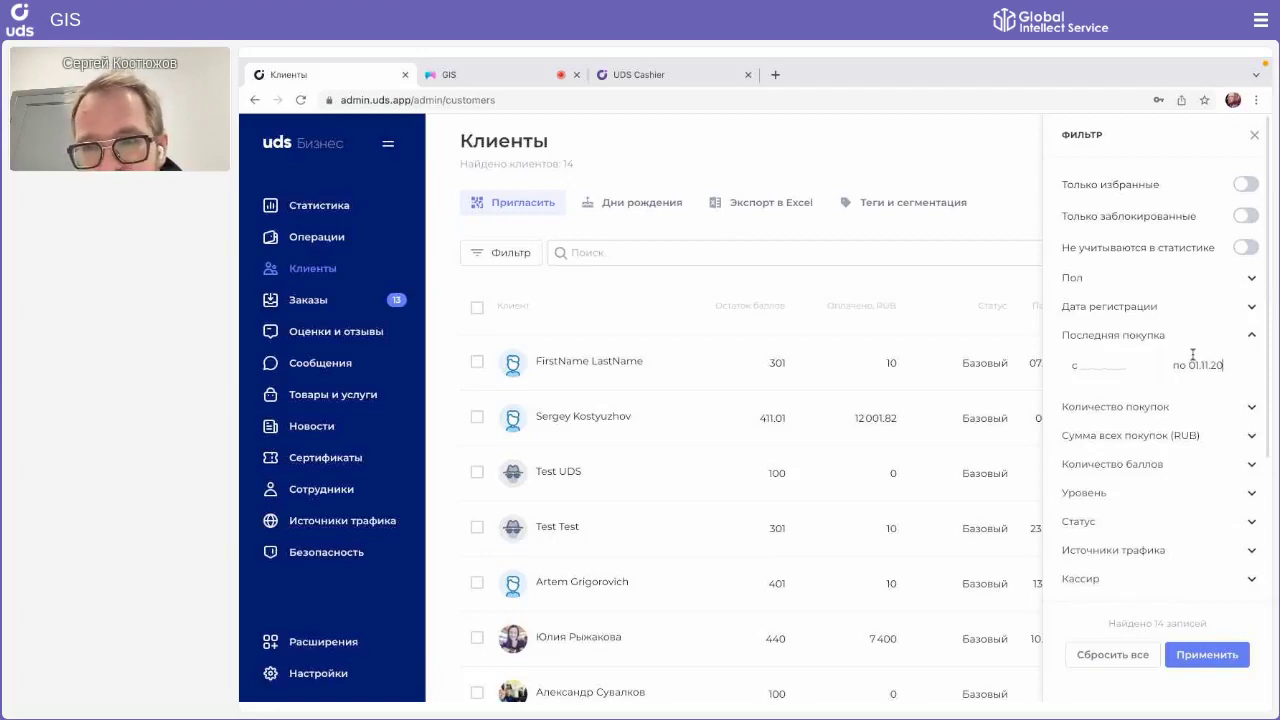
{"action": "left_click", "coordinate": [1200, 660]}
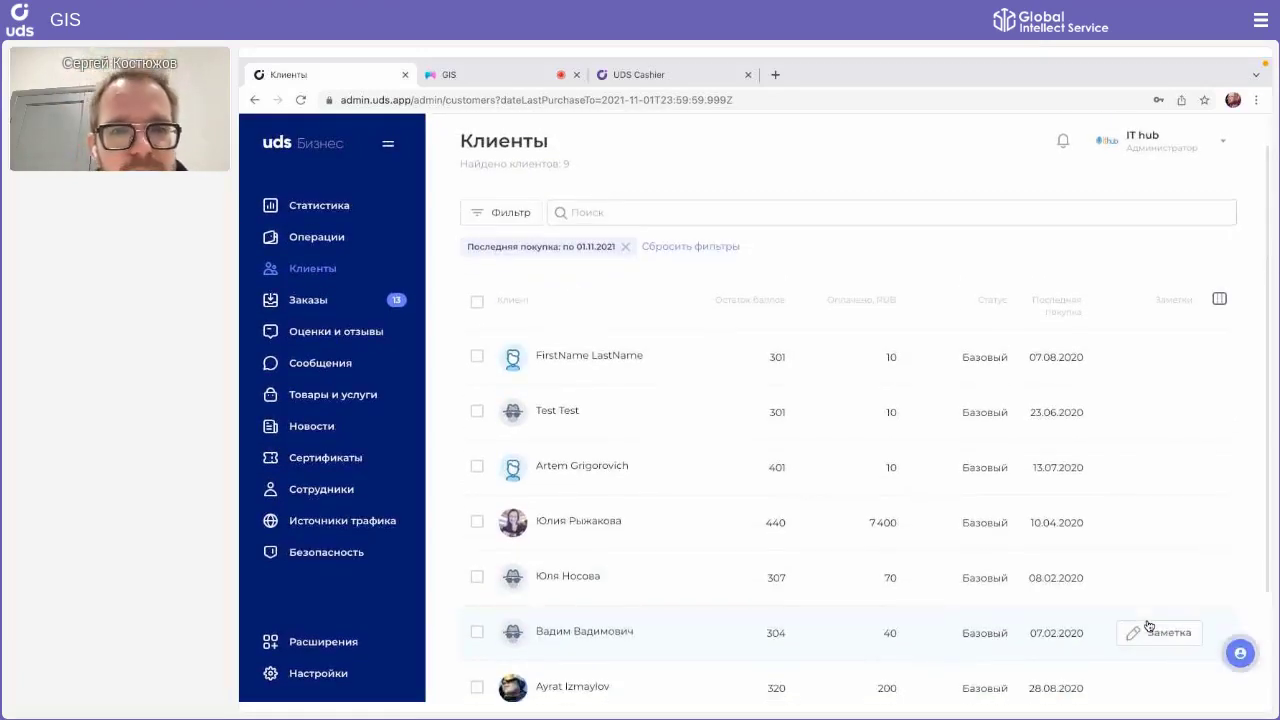
Step: Select all nine filtered clients and issue them the 100 RUB manual-issue certificate
{"action": "scroll", "coordinate": [928, 257], "scroll_direction": "down", "scroll_amount": 1}
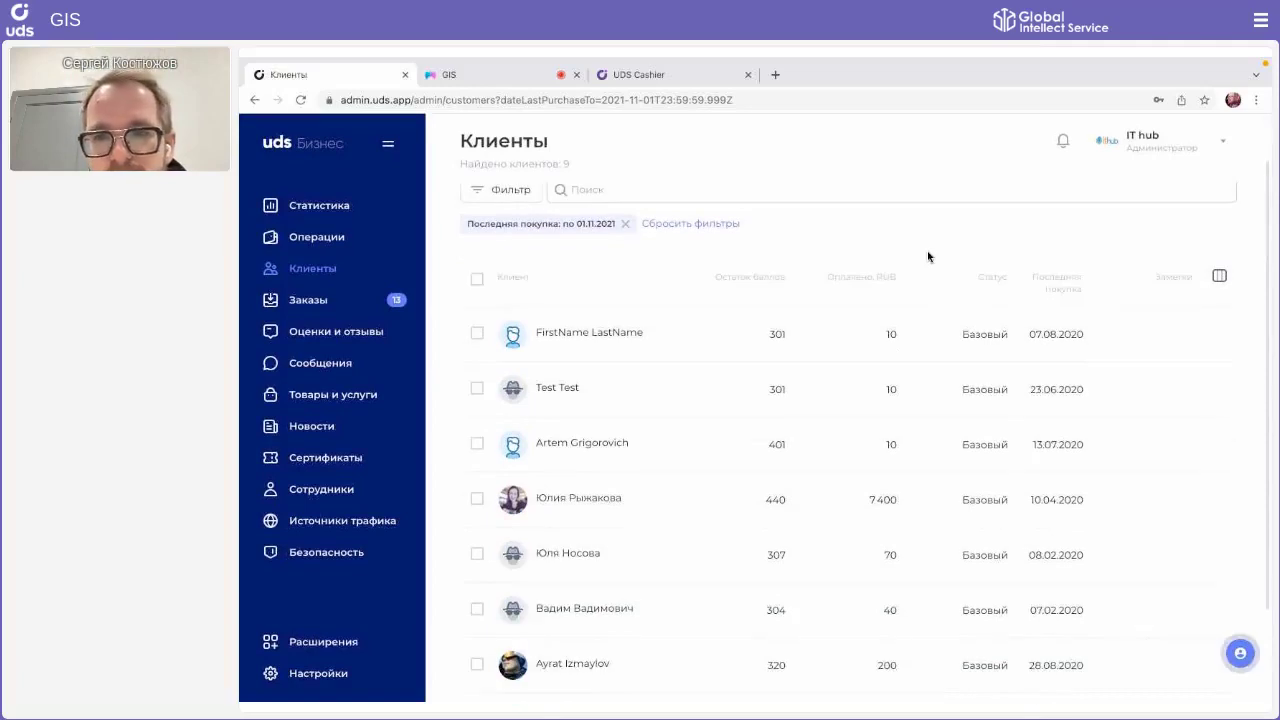
{"action": "left_click", "coordinate": [476, 281]}
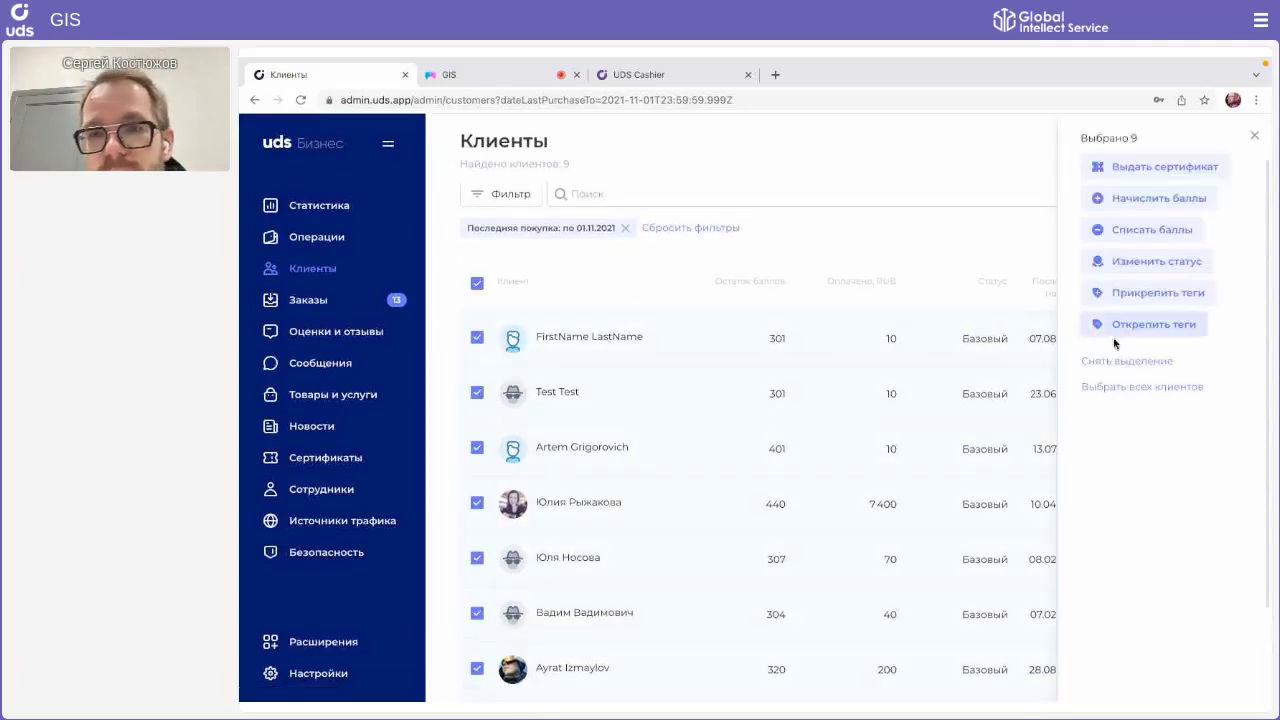
{"action": "left_click", "coordinate": [1150, 167]}
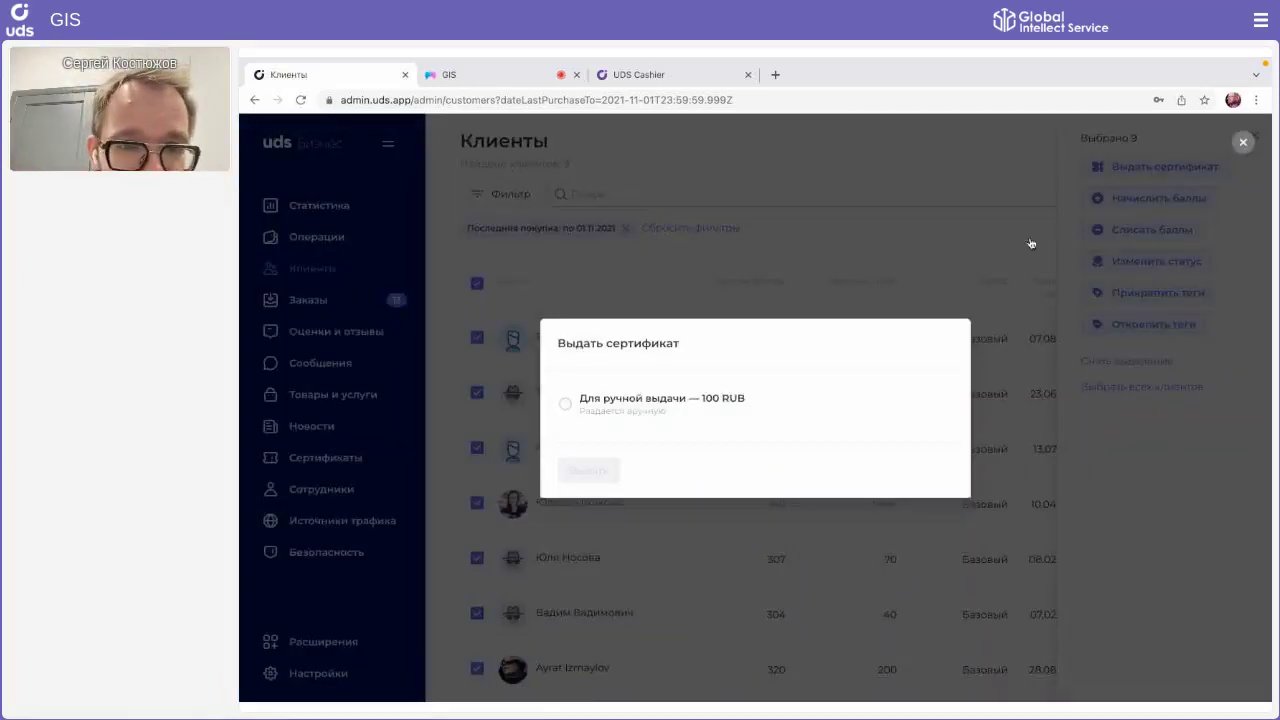
{"action": "left_click", "coordinate": [665, 425]}
{"action": "left_click", "coordinate": [588, 470]}
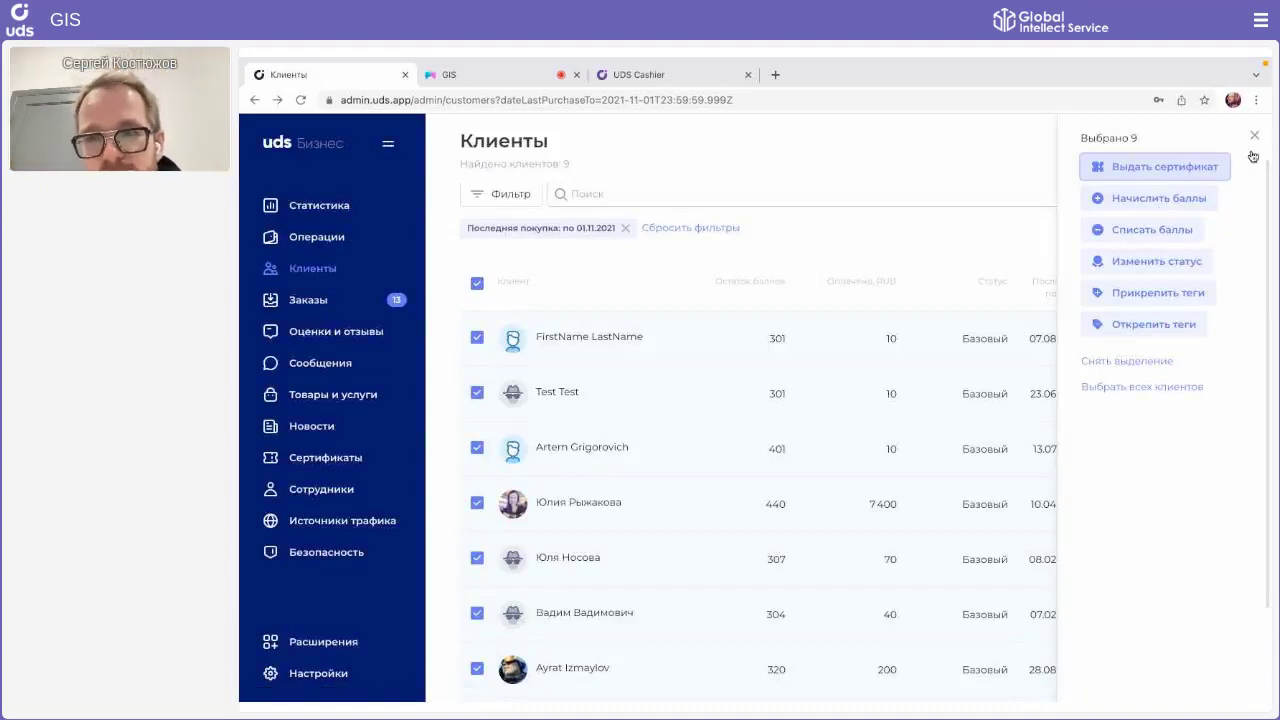
Step: Attach the 'Промо на декабрь' tag to the nine selected clients
{"action": "left_click", "coordinate": [1153, 293]}
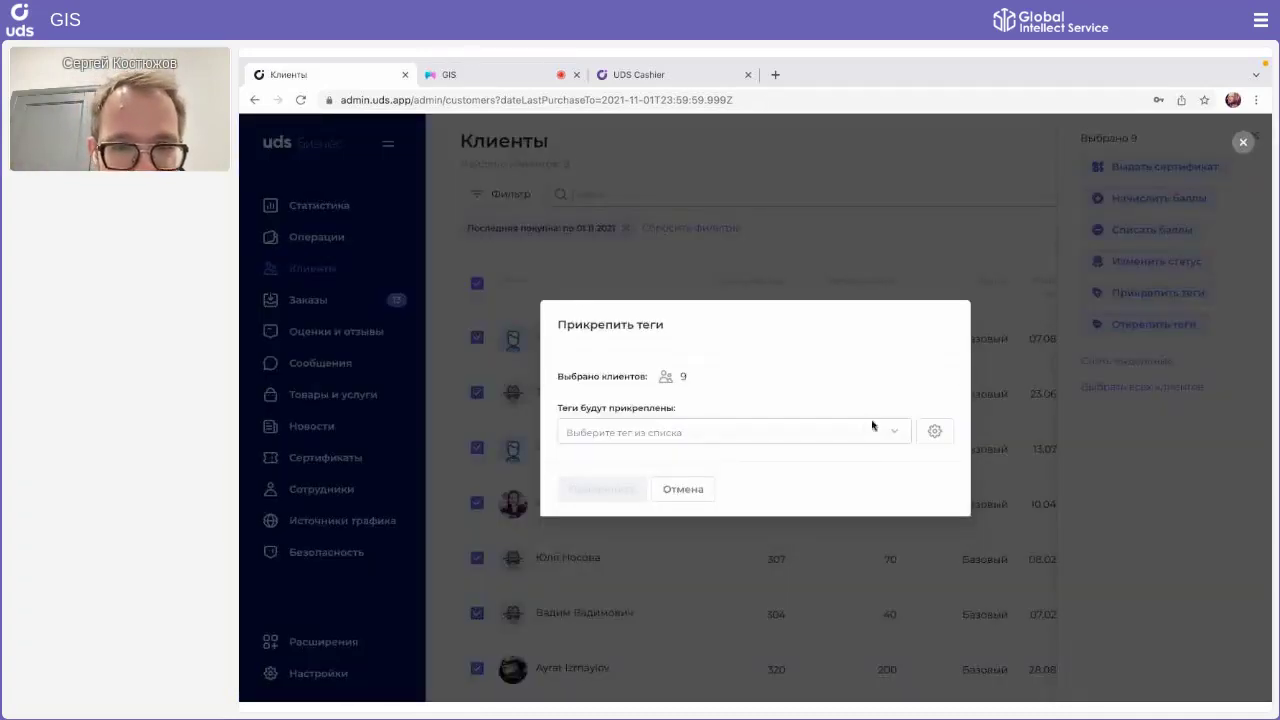
{"action": "left_click", "coordinate": [806, 441]}
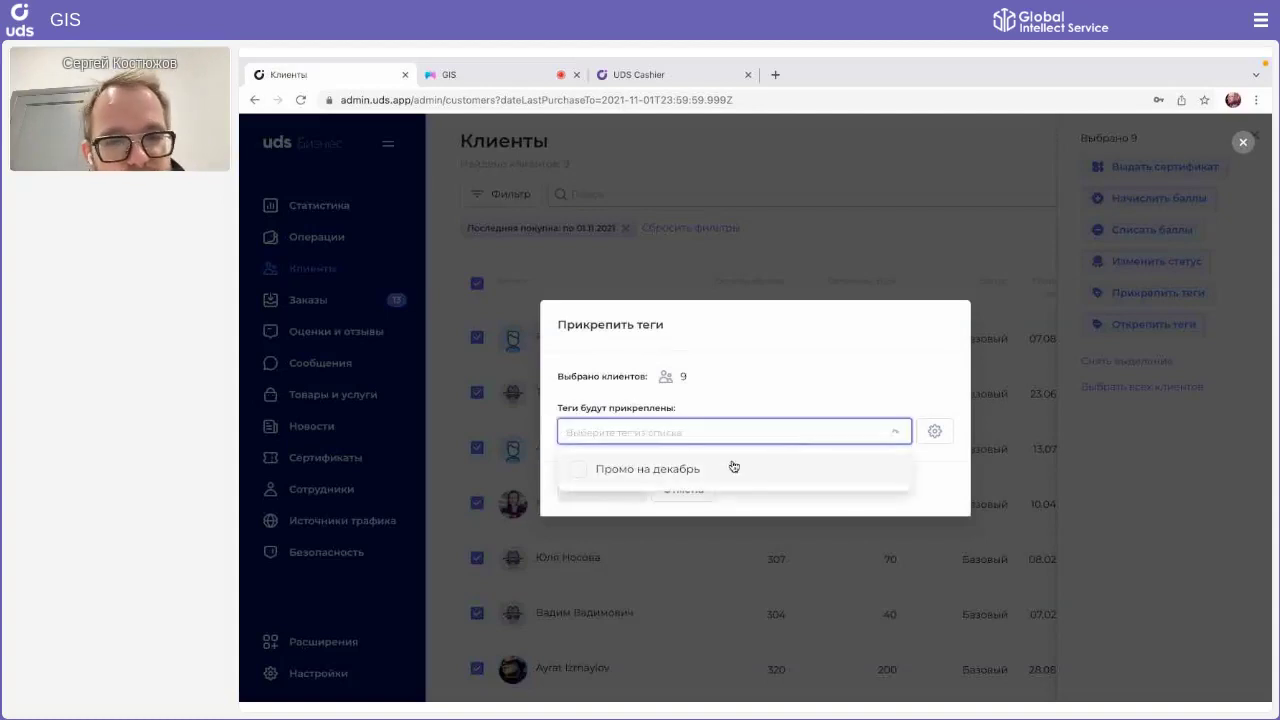
{"action": "left_click", "coordinate": [734, 465]}
{"action": "left_click", "coordinate": [776, 424]}
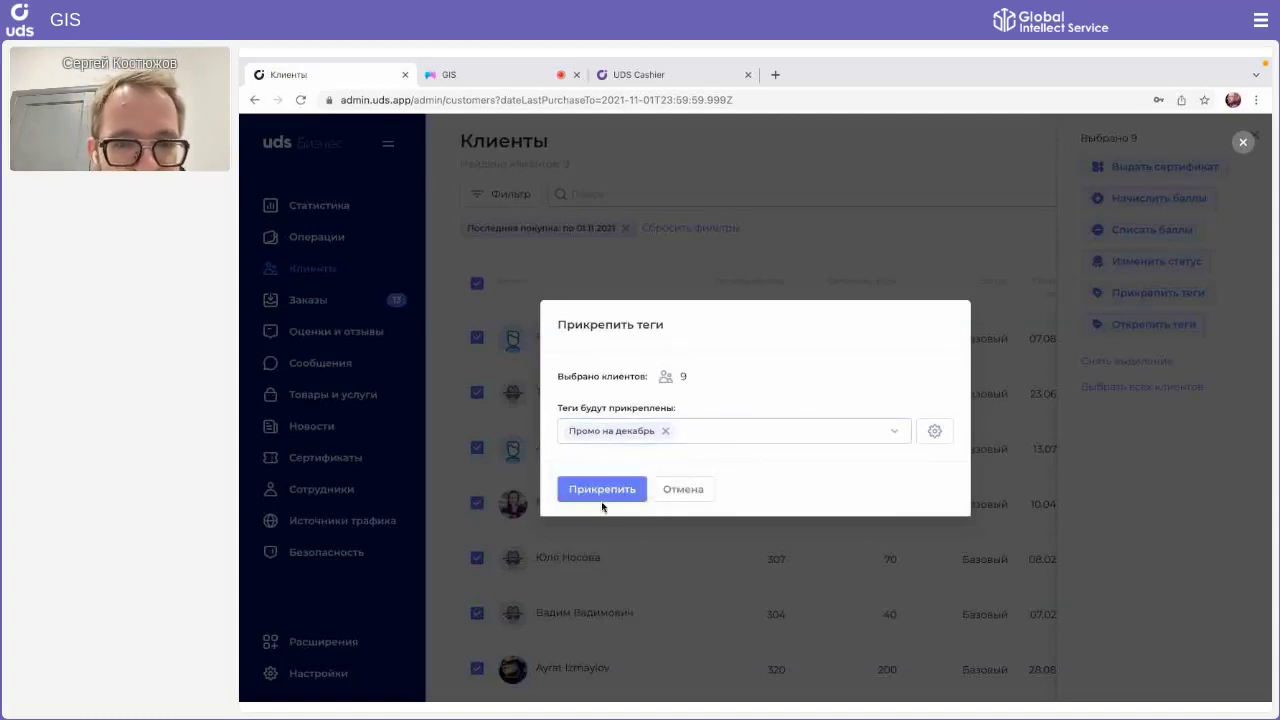
{"action": "left_click", "coordinate": [600, 492]}
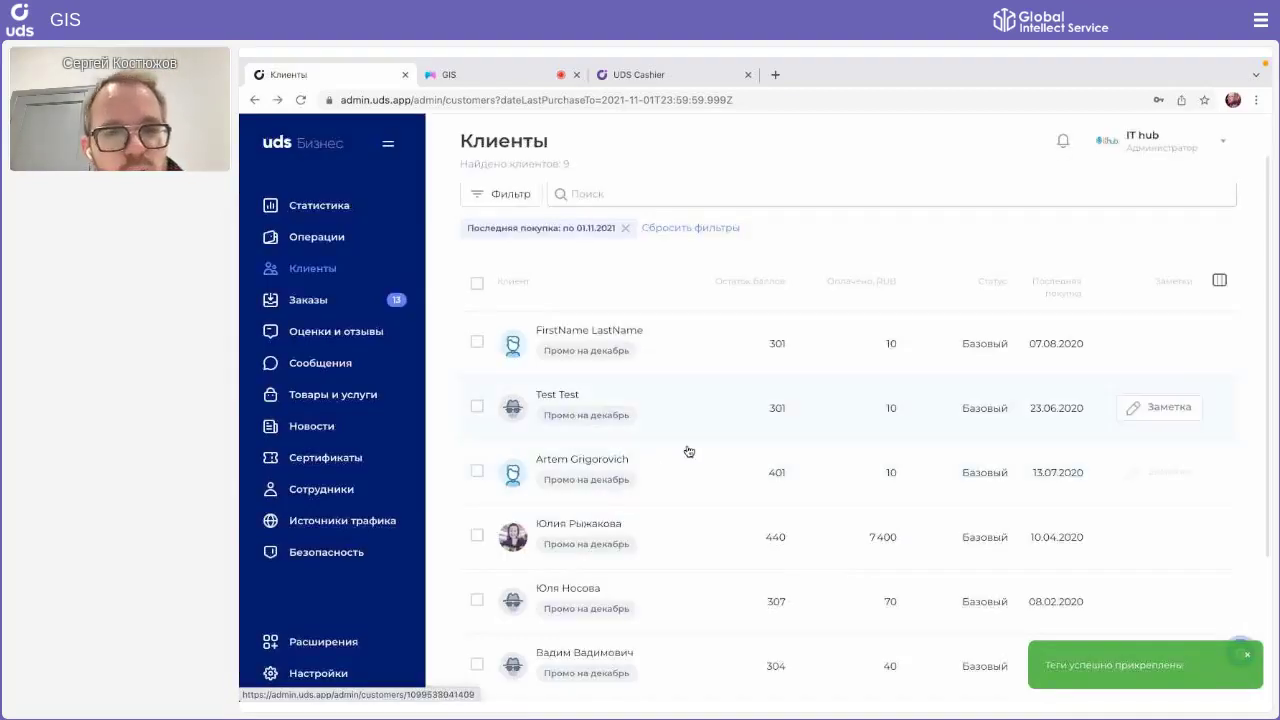
{"action": "scroll", "coordinate": [771, 409], "scroll_direction": "down", "scroll_amount": 3}
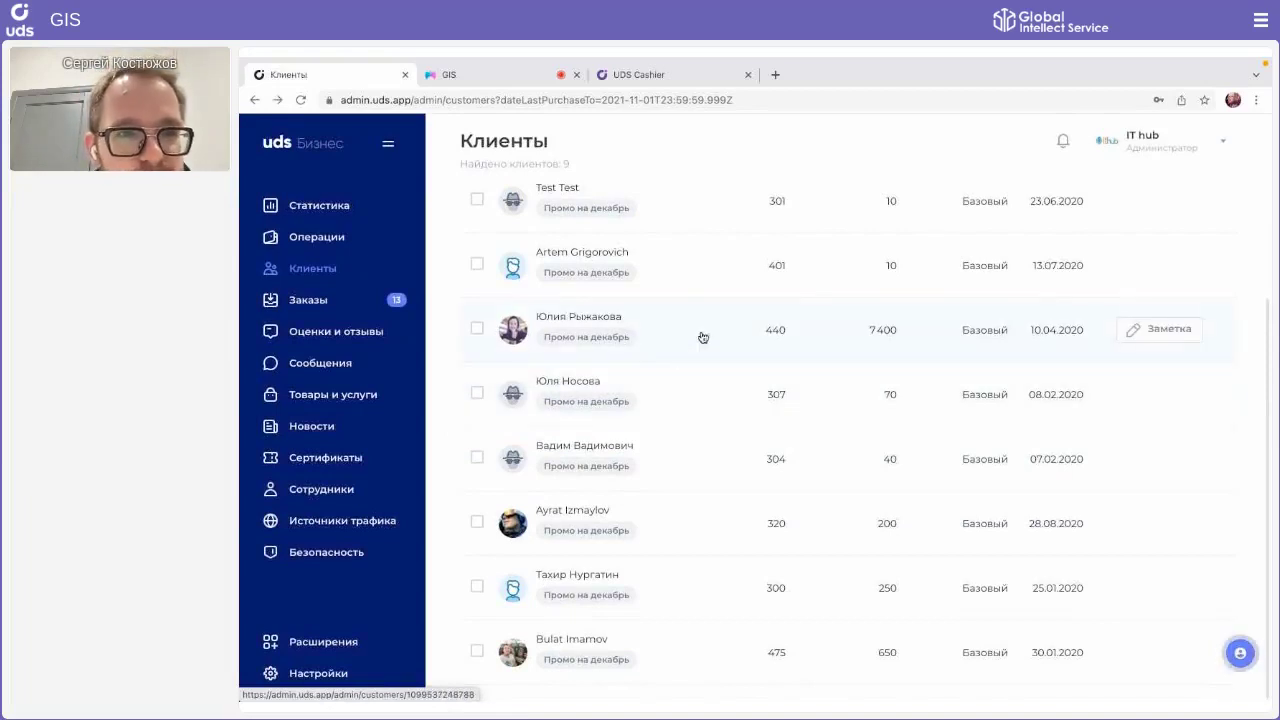
{"action": "scroll", "coordinate": [651, 352], "scroll_direction": "up", "scroll_amount": 1}
{"action": "left_click", "coordinate": [365, 240]}
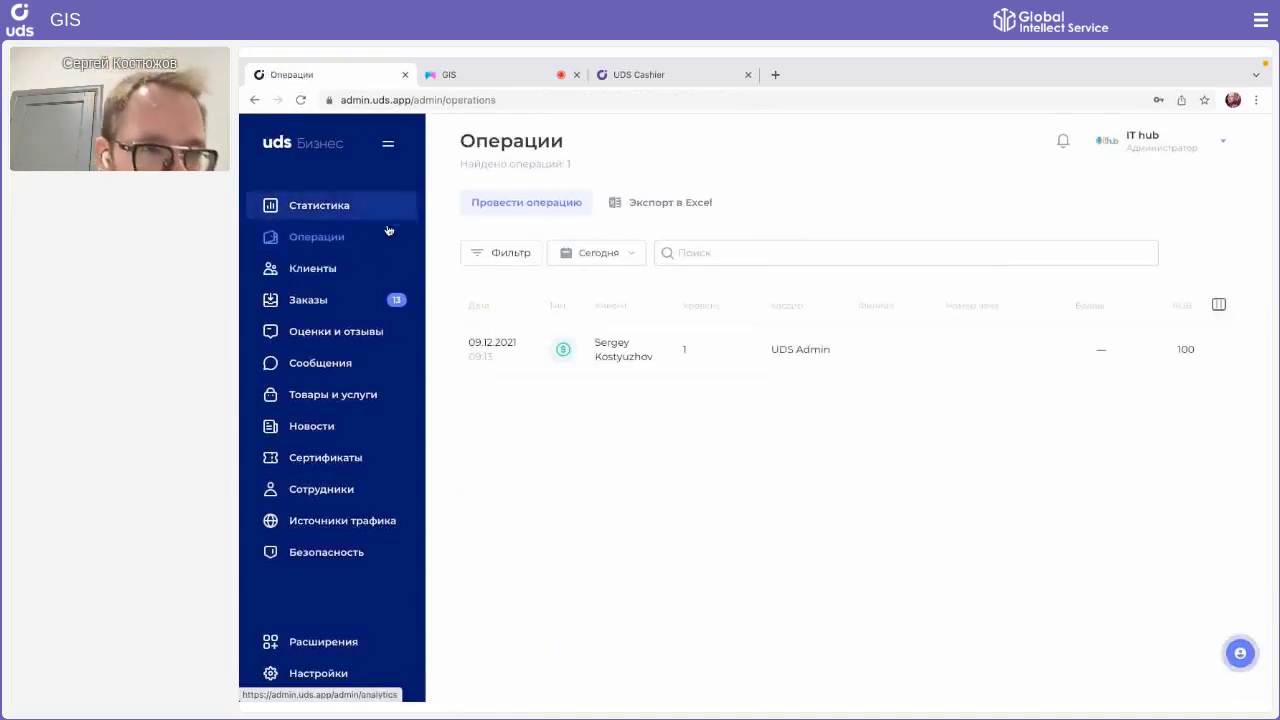
{"action": "left_click", "coordinate": [306, 266]}
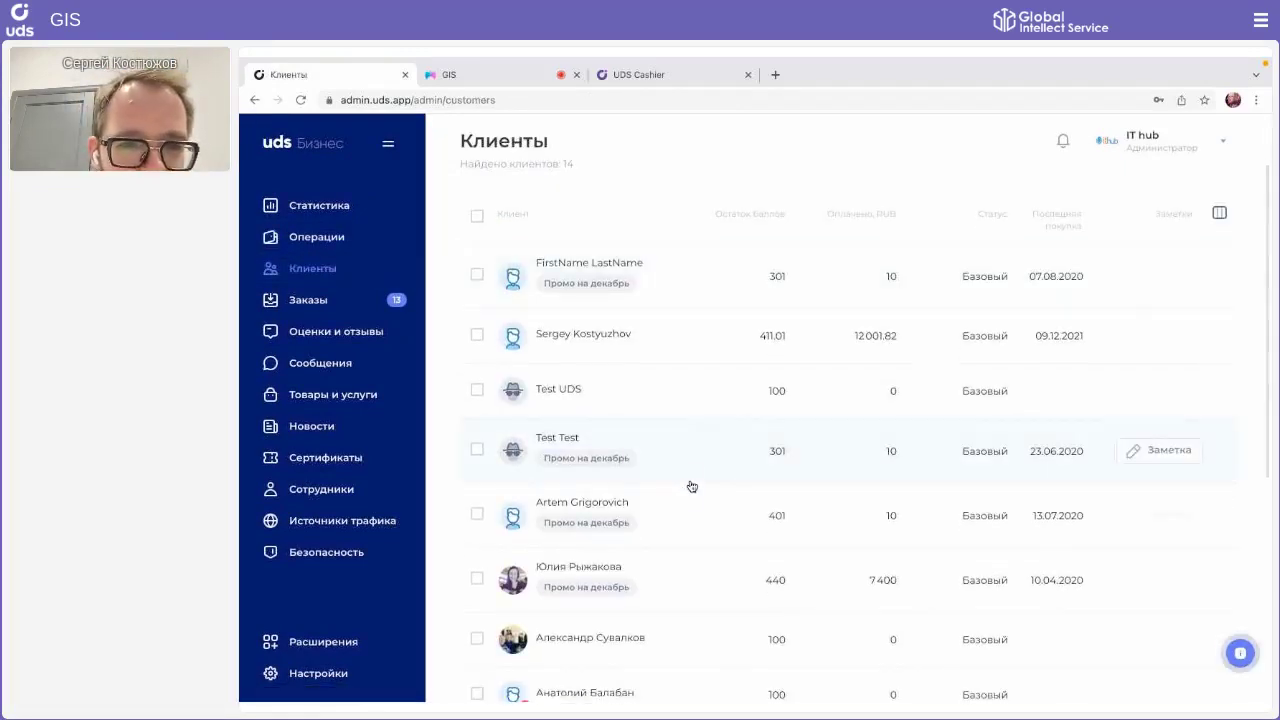
{"action": "left_click", "coordinate": [686, 470]}
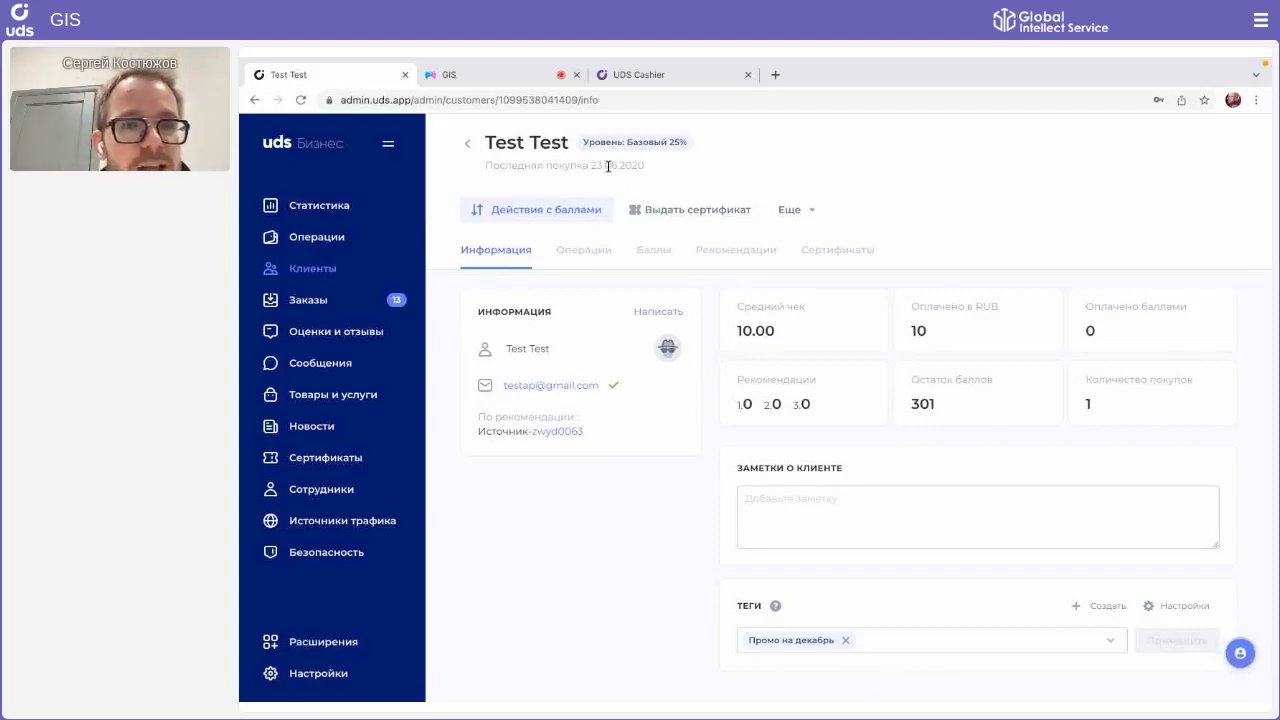
{"action": "left_click", "coordinate": [471, 143]}
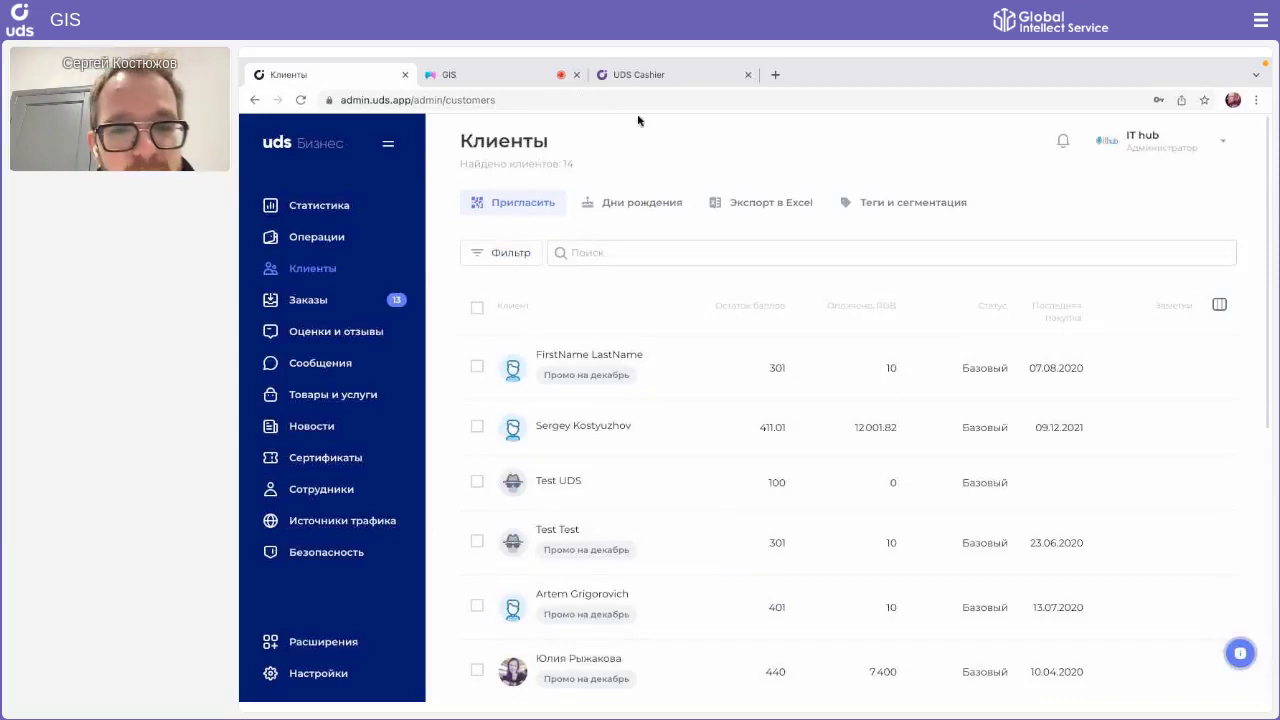
Step: Remove the Промо на декабрь tag from the client's card, apply it, and return to the client list
{"action": "left_click", "coordinate": [631, 369]}
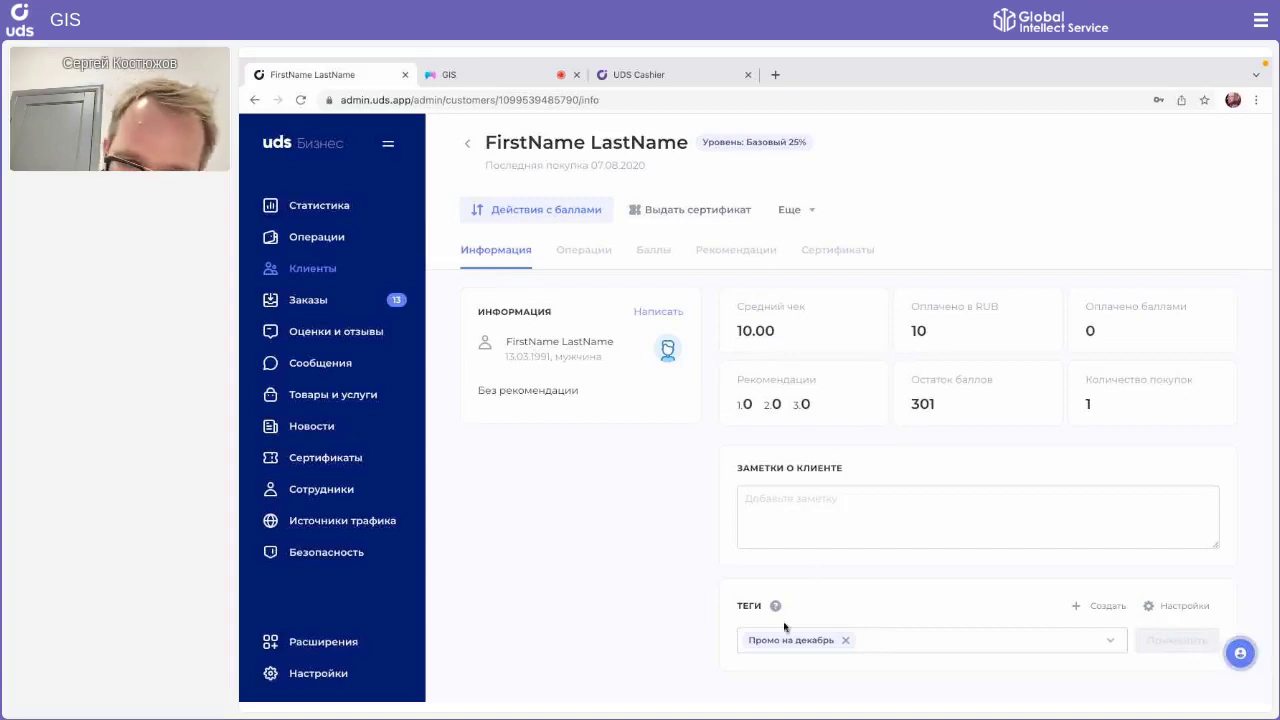
{"action": "left_click", "coordinate": [842, 641]}
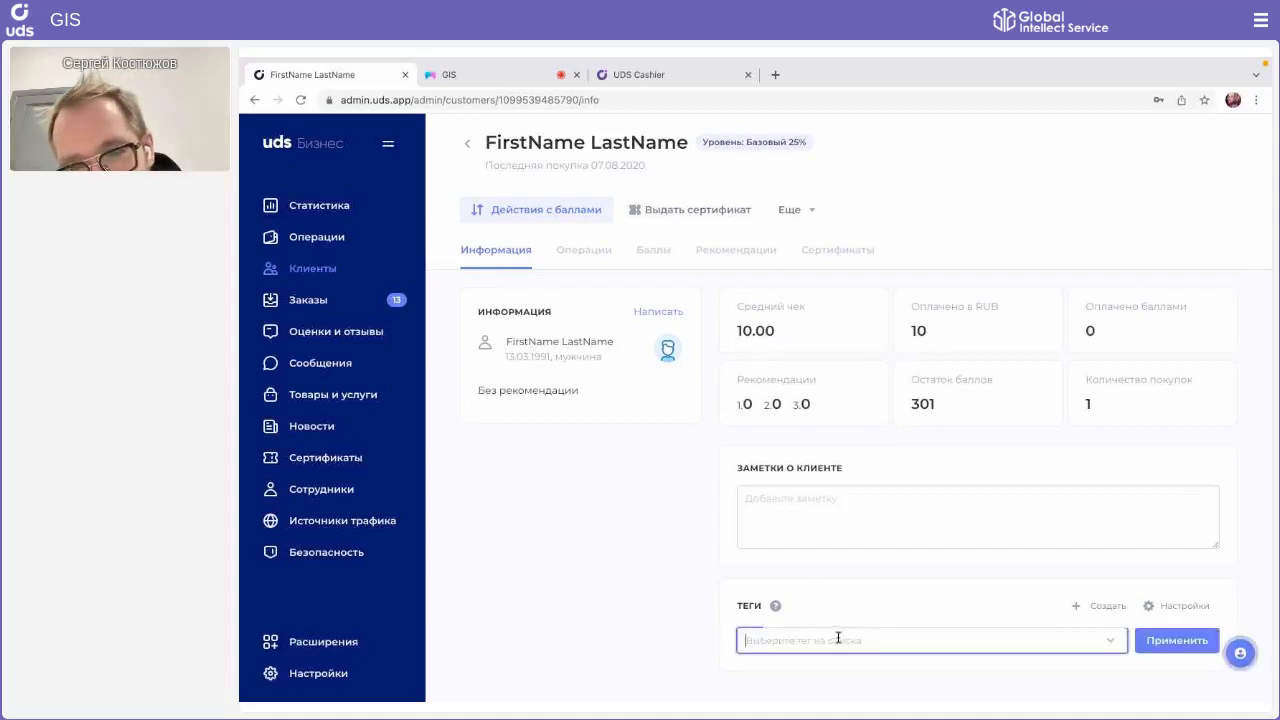
{"action": "left_click", "coordinate": [1140, 642]}
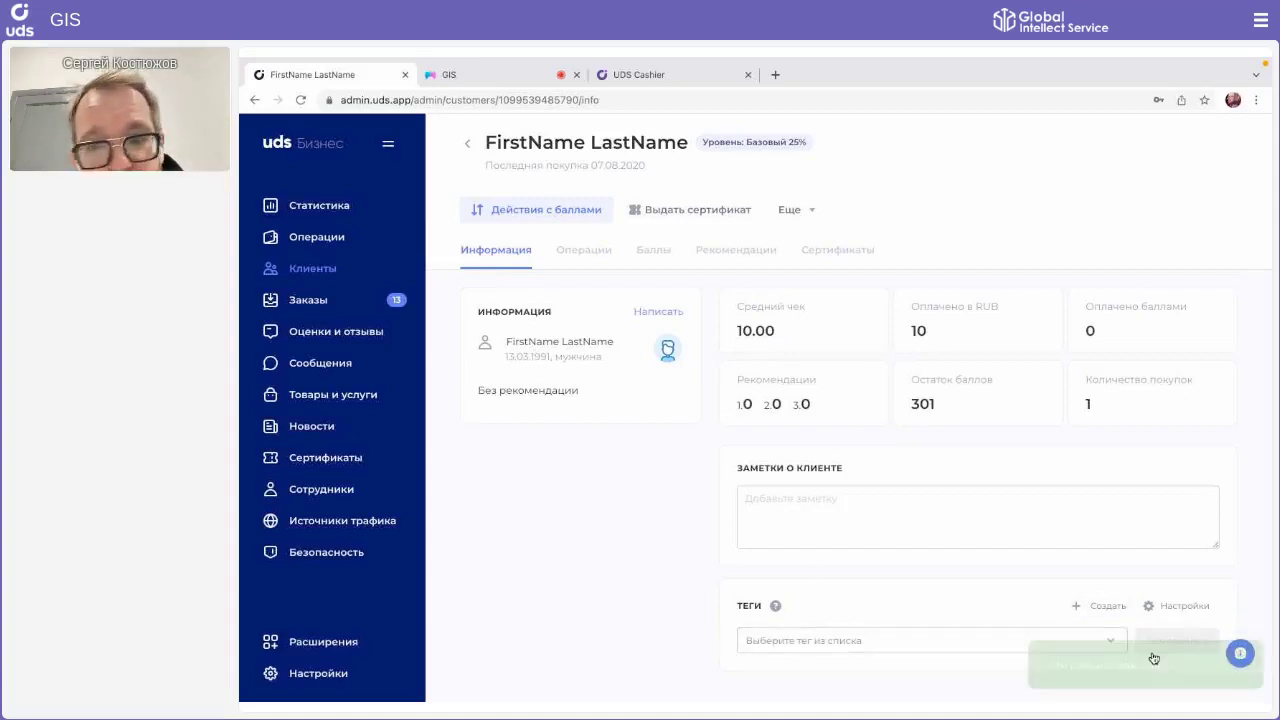
{"action": "left_click", "coordinate": [474, 153]}
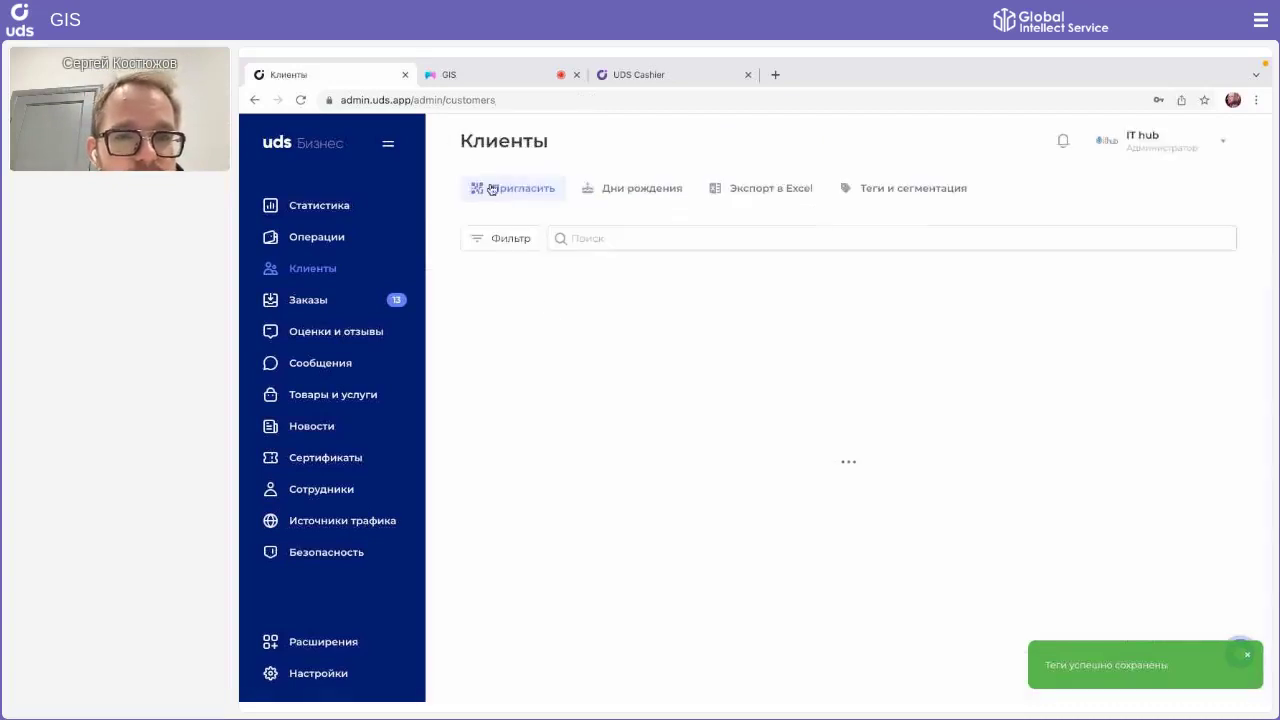
{"action": "scroll", "coordinate": [555, 325], "scroll_direction": "down", "scroll_amount": 1}
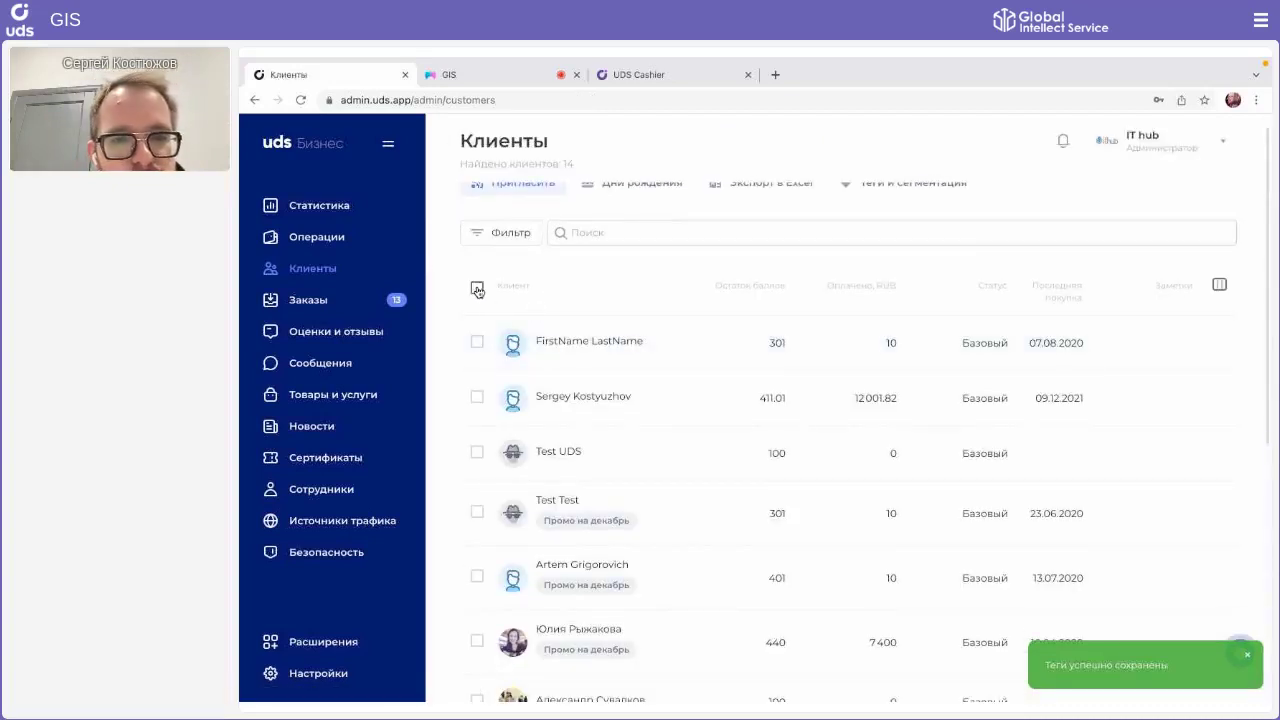
{"action": "scroll", "coordinate": [637, 500], "scroll_direction": "down", "scroll_amount": 1}
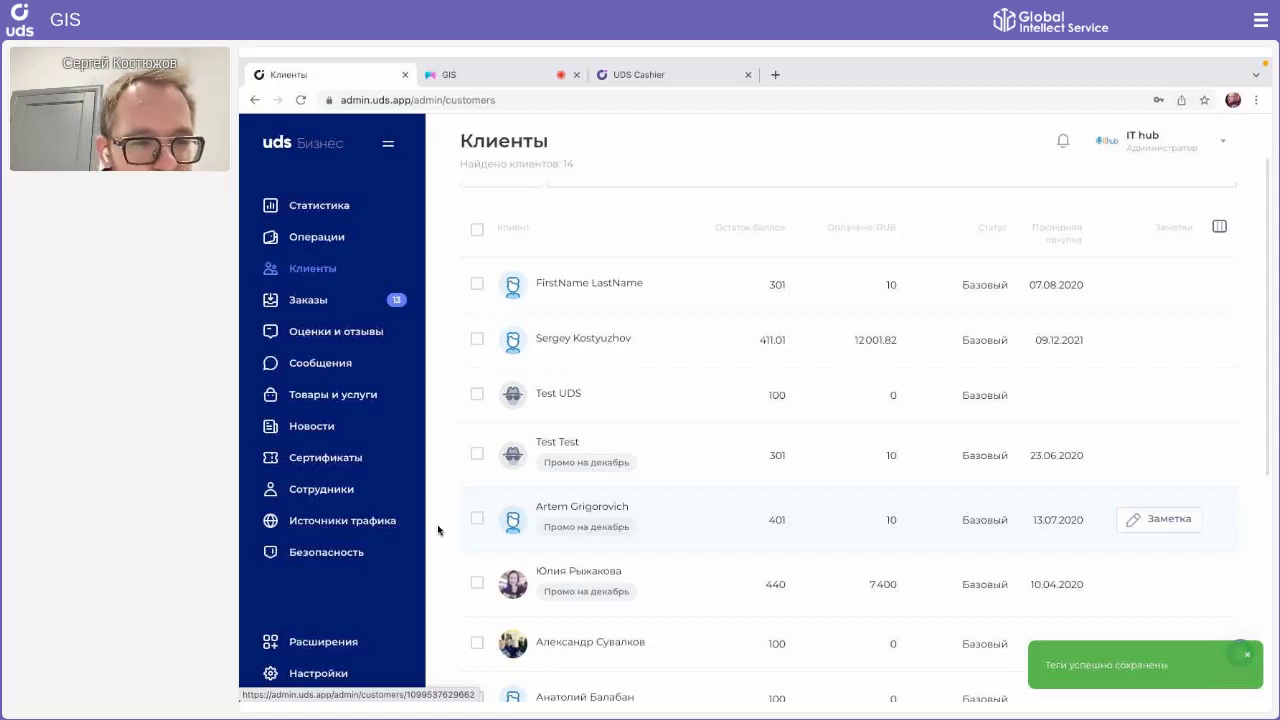
{"action": "scroll", "coordinate": [975, 225], "scroll_direction": "up", "scroll_amount": 1}
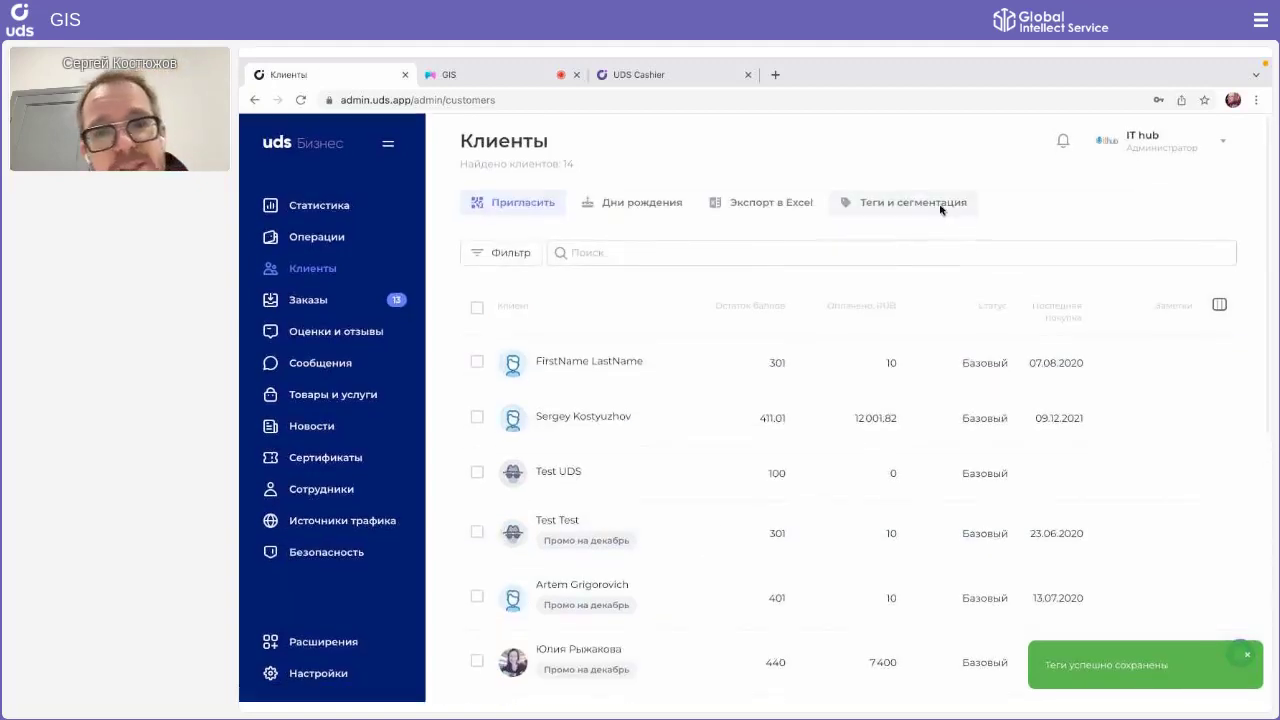
Step: Delete the Промо на декабрь tag in Теги и сегментация and confirm the deletion
{"action": "left_click", "coordinate": [943, 207]}
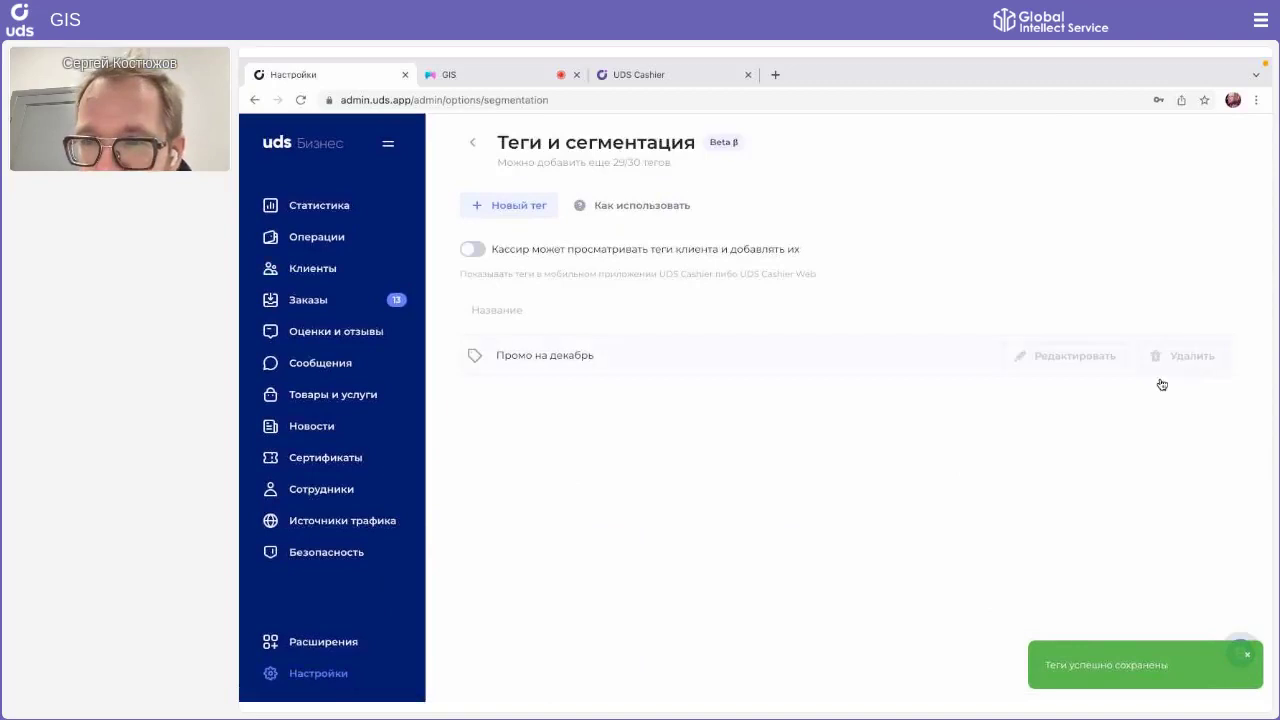
{"action": "left_click", "coordinate": [1190, 356]}
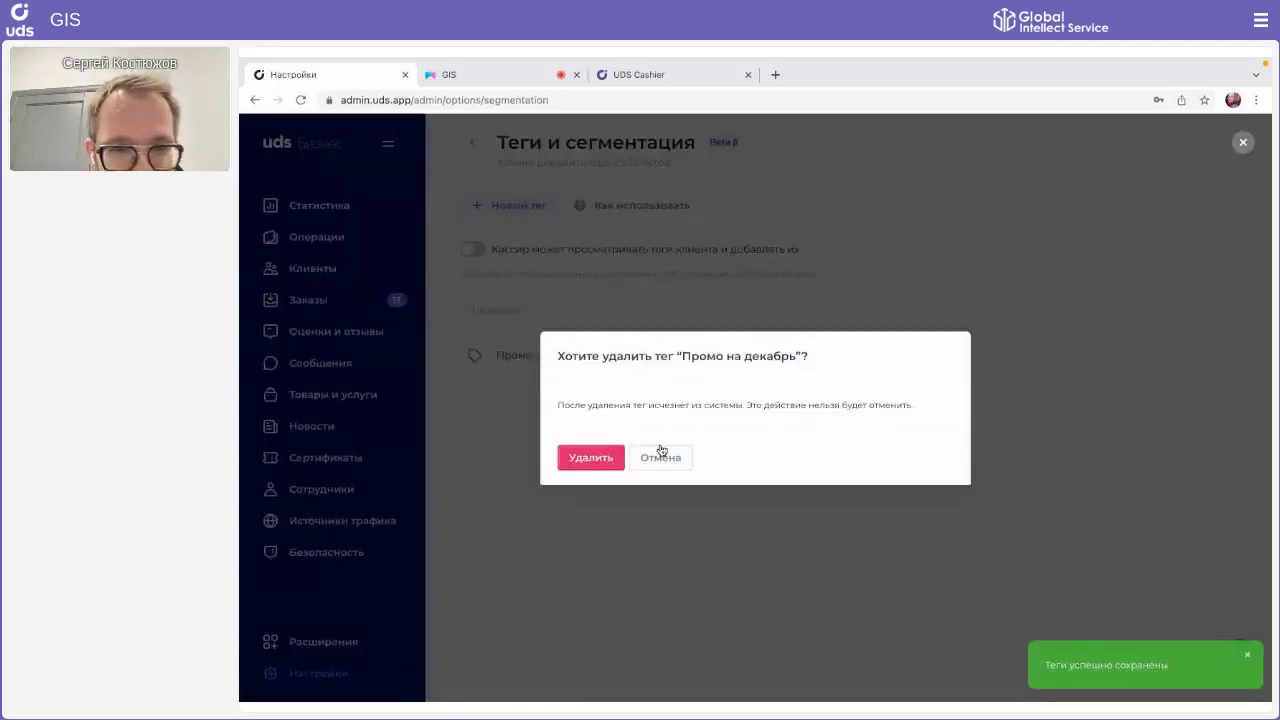
{"action": "left_click", "coordinate": [591, 457]}
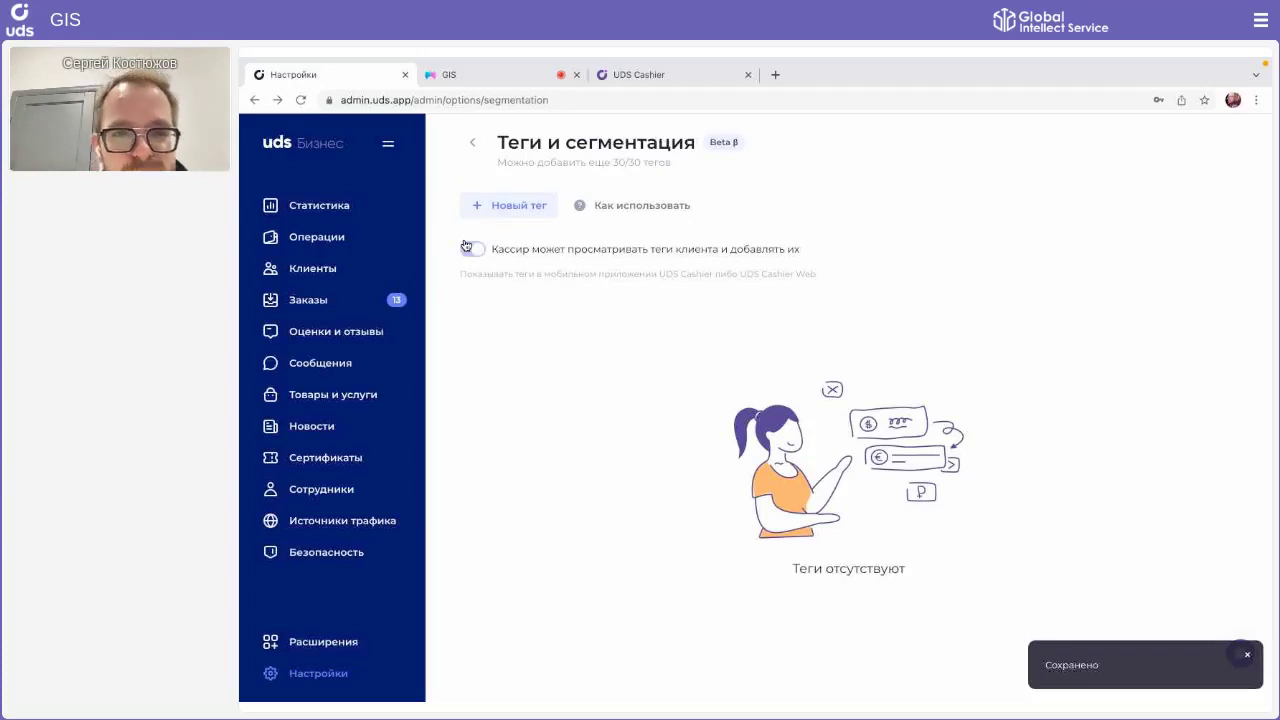
Step: Switch on 'Кассир может просматривать теги клиента и добавлять их'
{"action": "left_click", "coordinate": [530, 250]}
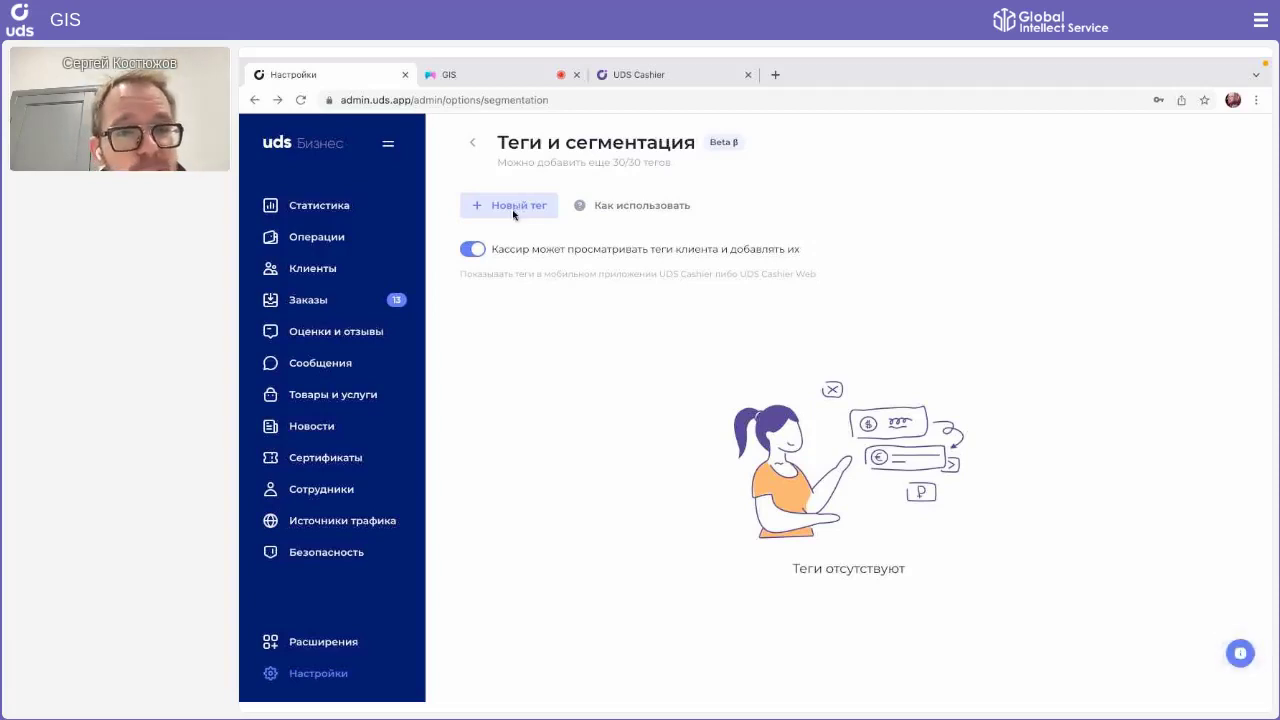
Step: Add a new tag with the Название 'Есть дети' and save it
{"action": "left_click", "coordinate": [515, 210]}
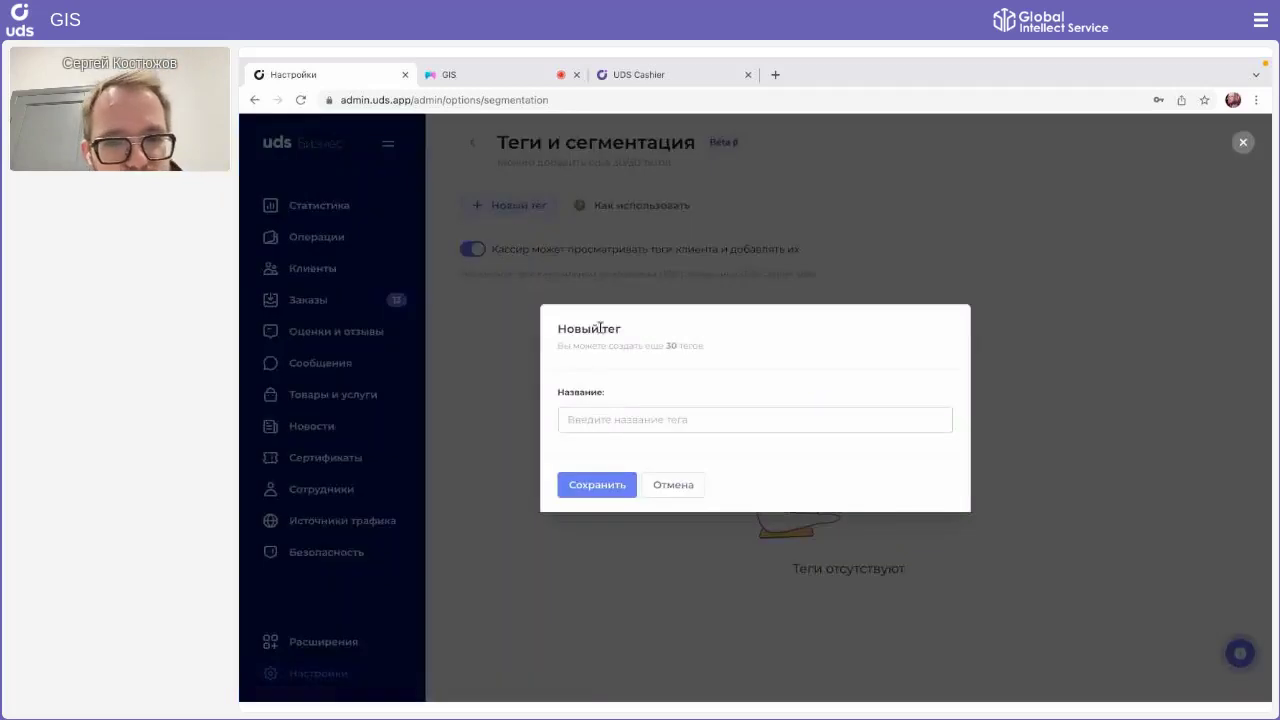
{"action": "left_click", "coordinate": [594, 416]}
{"action": "type", "text": "E"}
{"action": "type", "text": "сть дети"}
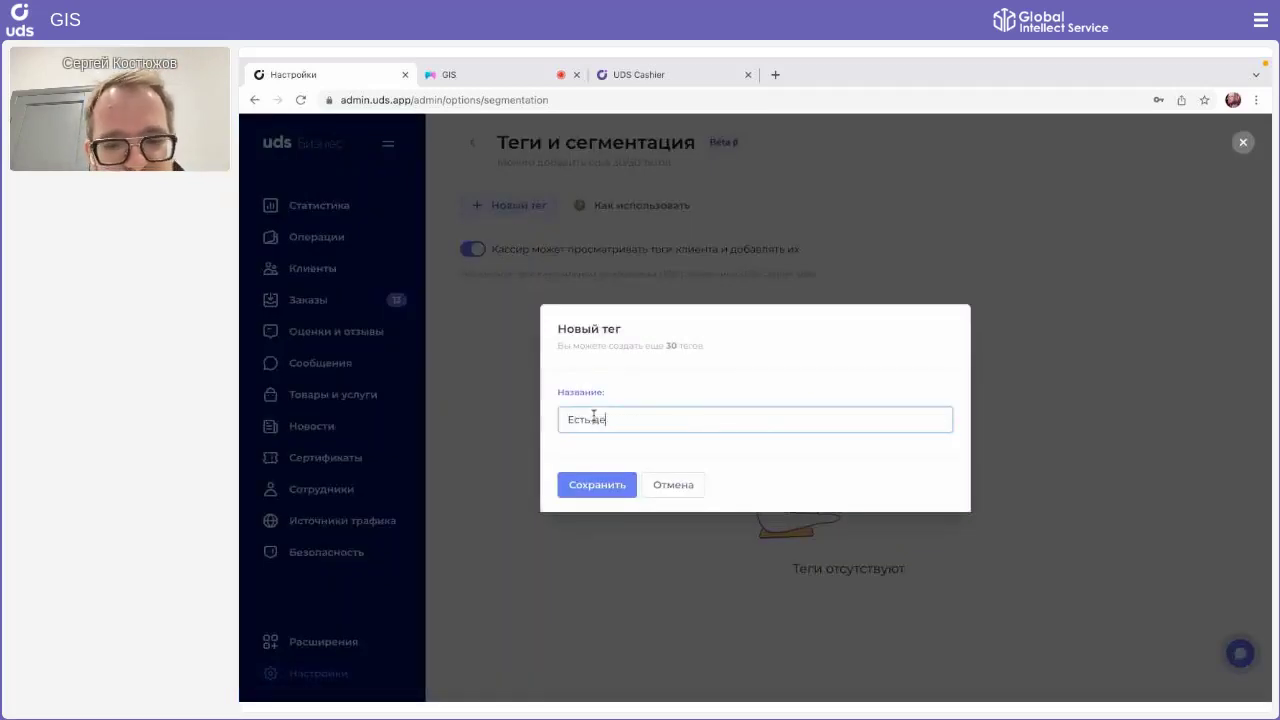
{"action": "left_click", "coordinate": [588, 490]}
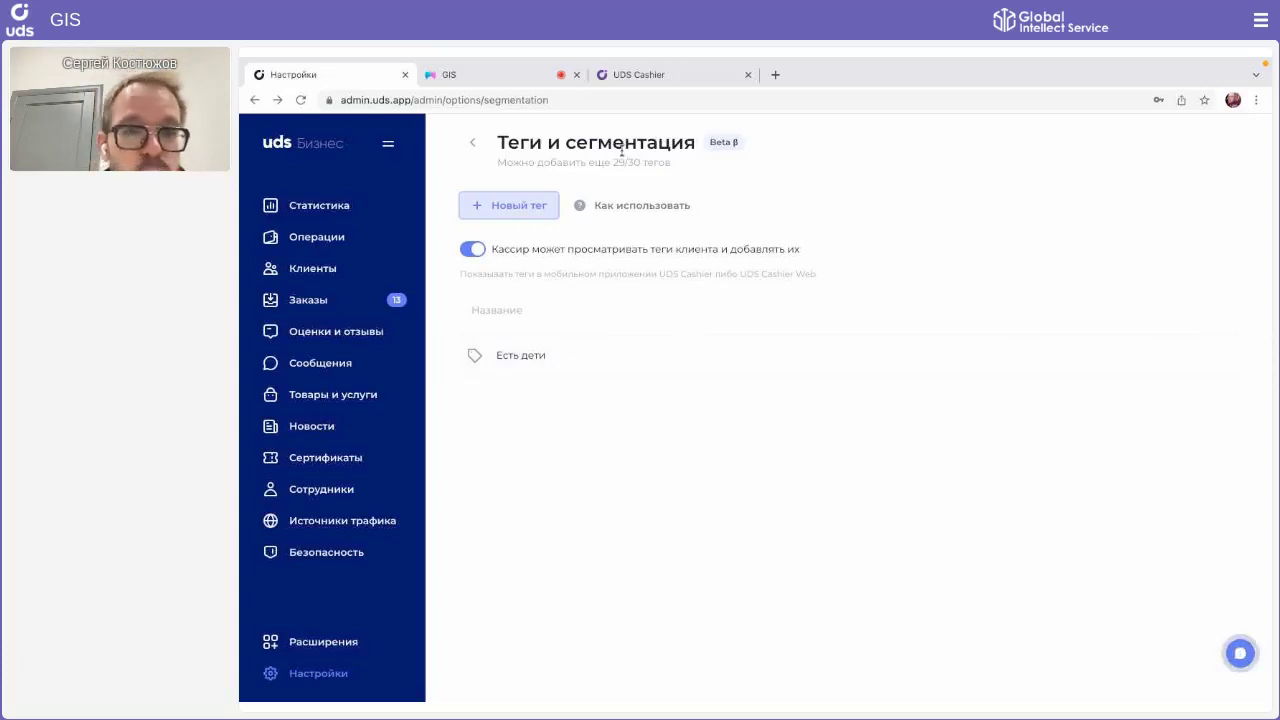
{"action": "mouse_move", "coordinate": [766, 374]}
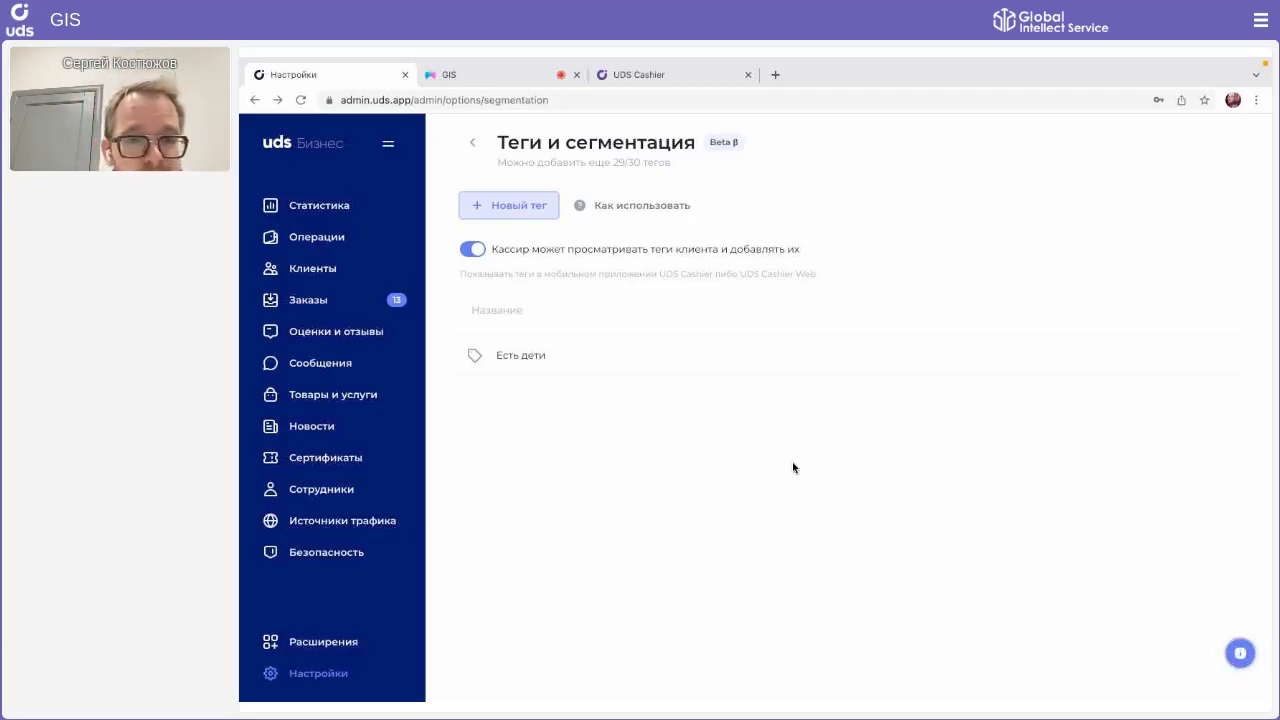
Step: In UDS Cashier, look up the client by their phone number
{"action": "left_click", "coordinate": [671, 82]}
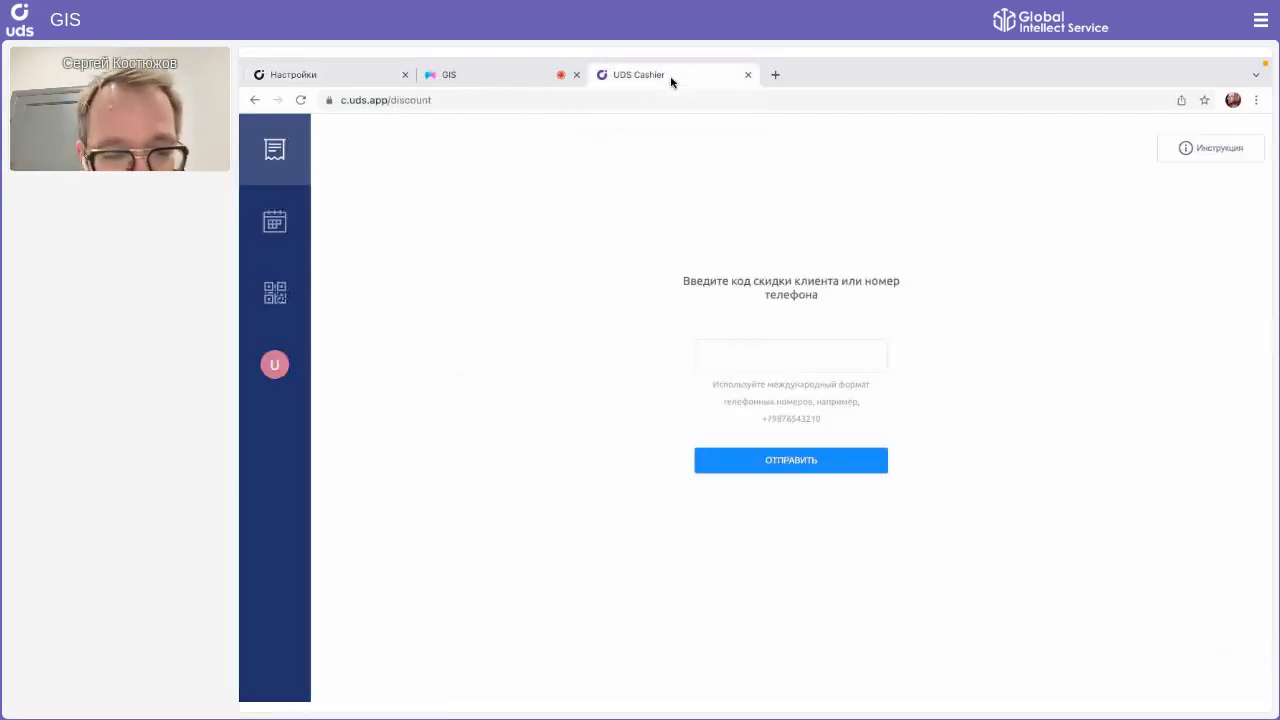
{"action": "left_click", "coordinate": [717, 352]}
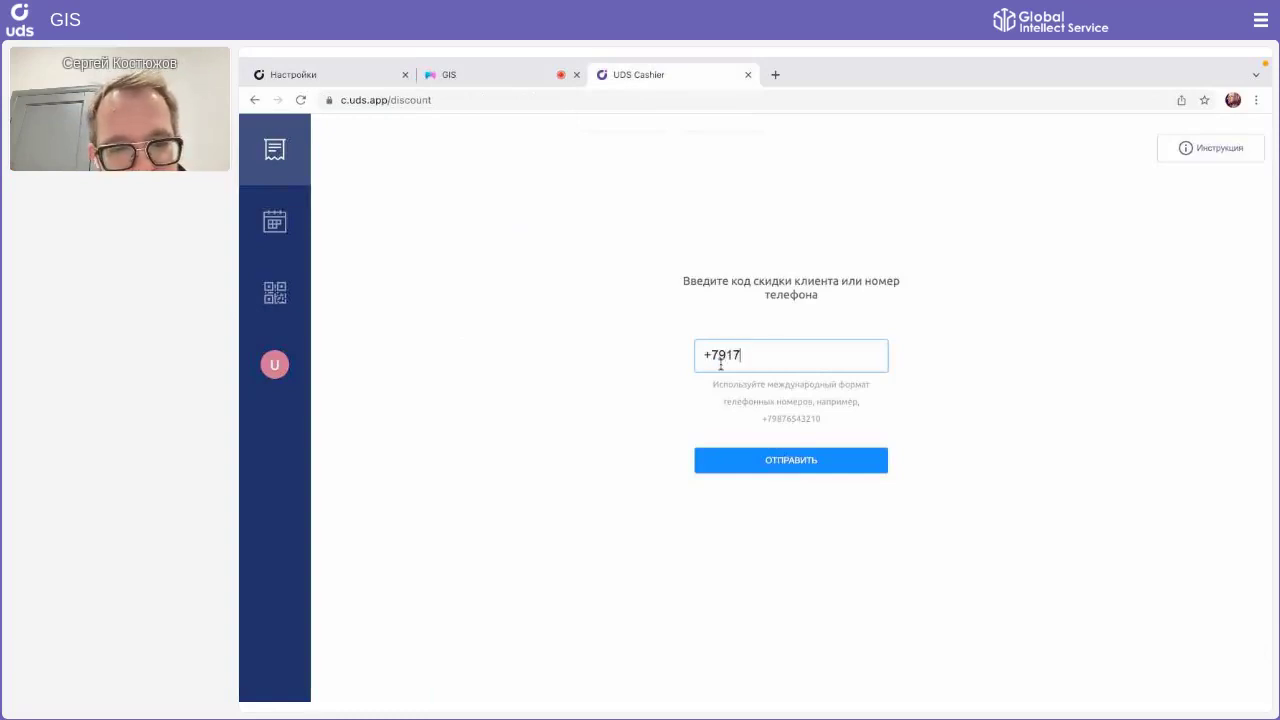
{"action": "left_click", "coordinate": [760, 466]}
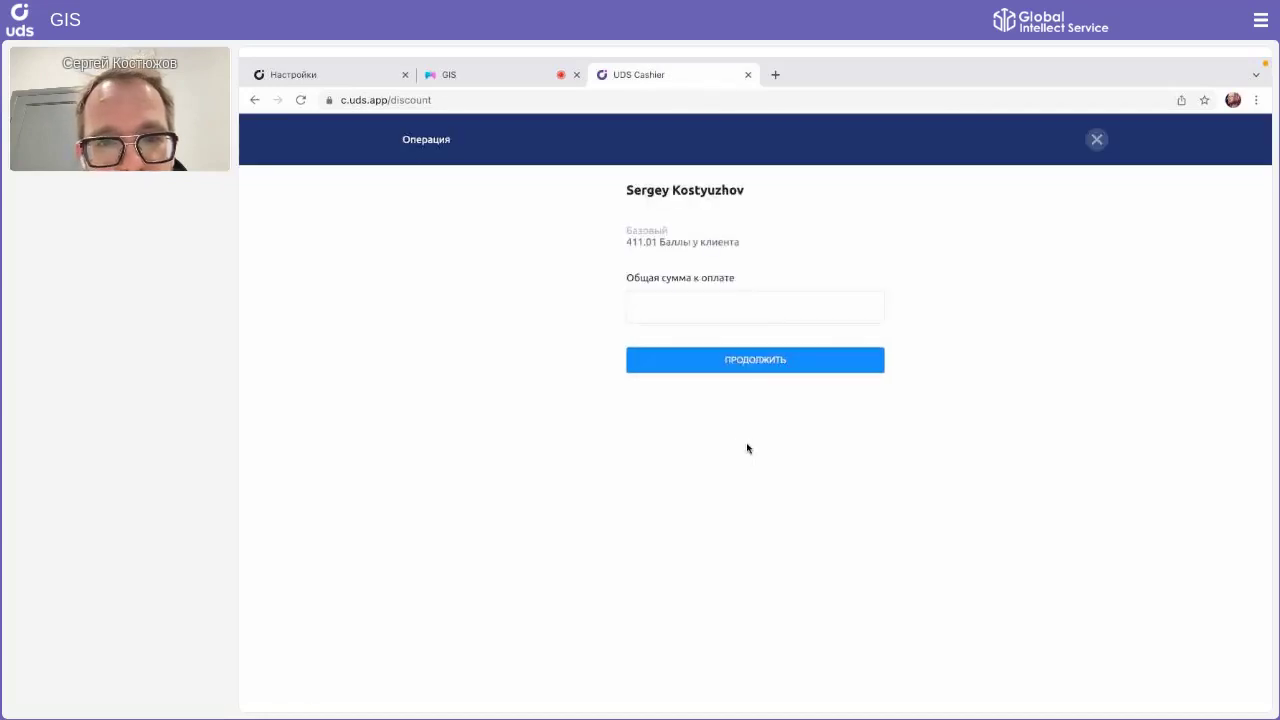
Step: Charge 100 RUB with the Есть дети tag and complete the payment
{"action": "left_click", "coordinate": [677, 316]}
{"action": "type", "text": "100"}
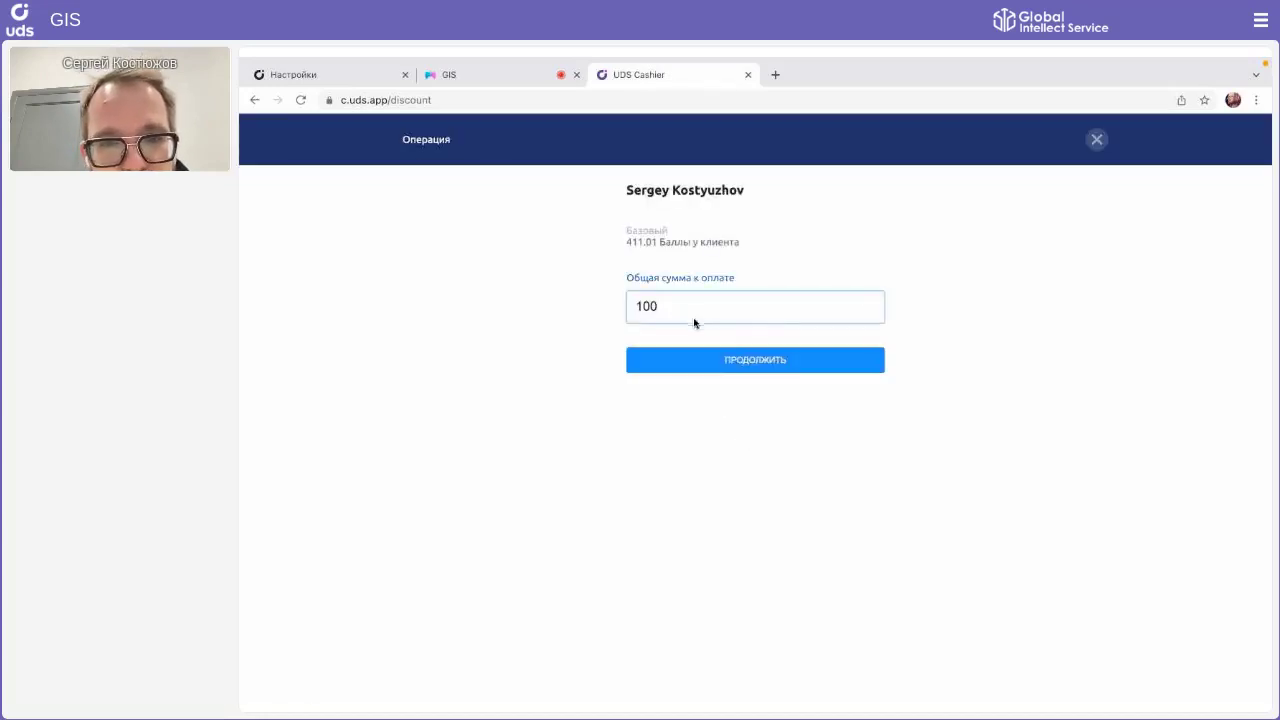
{"action": "left_click", "coordinate": [716, 358]}
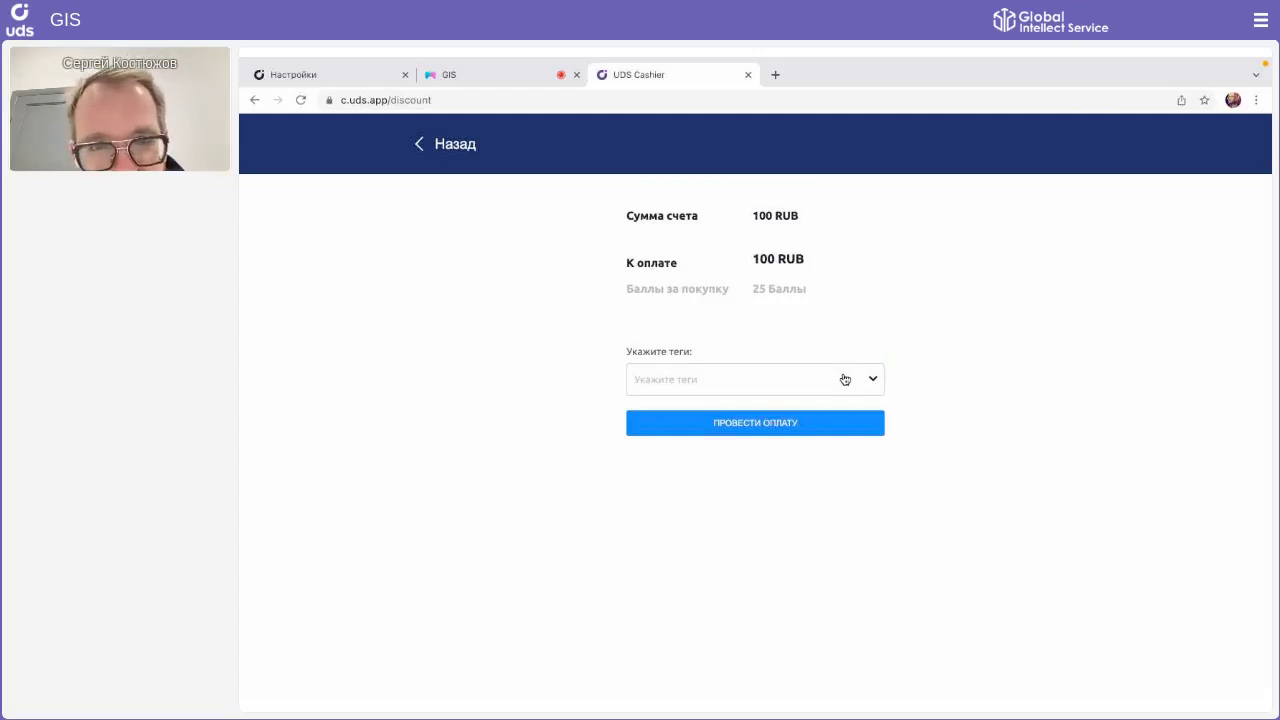
{"action": "left_click", "coordinate": [651, 283]}
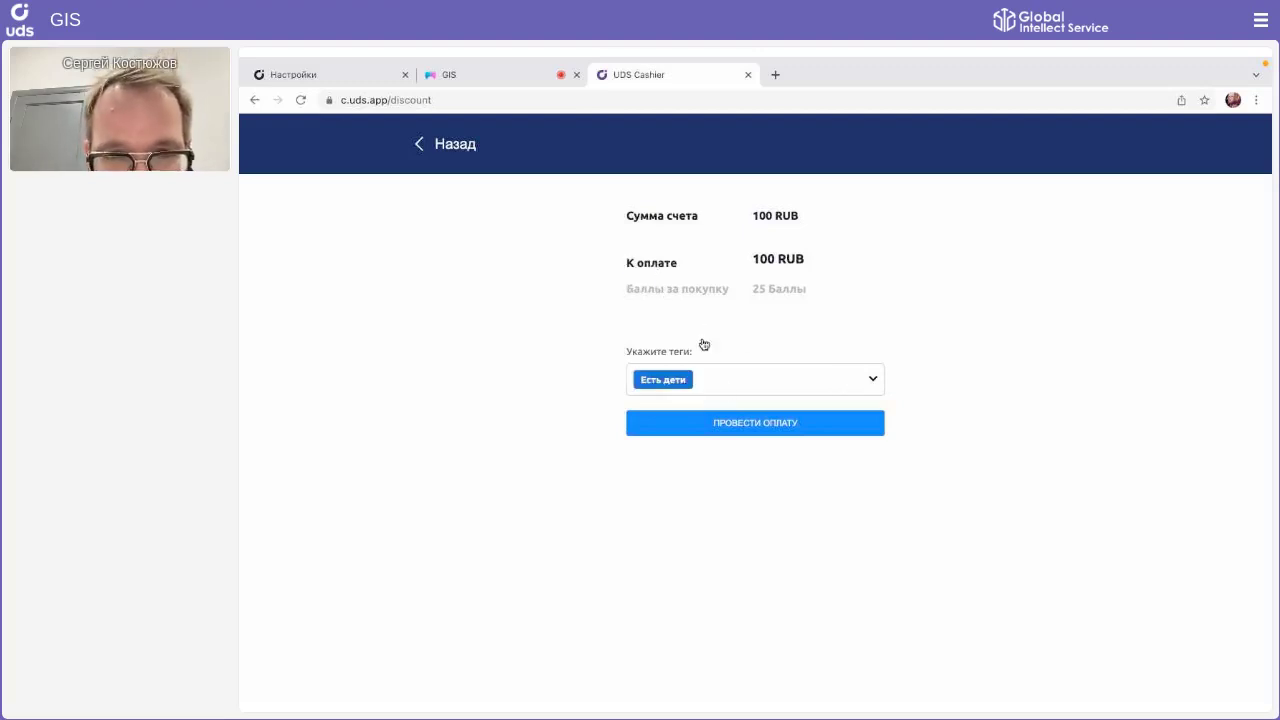
{"action": "left_click", "coordinate": [739, 418]}
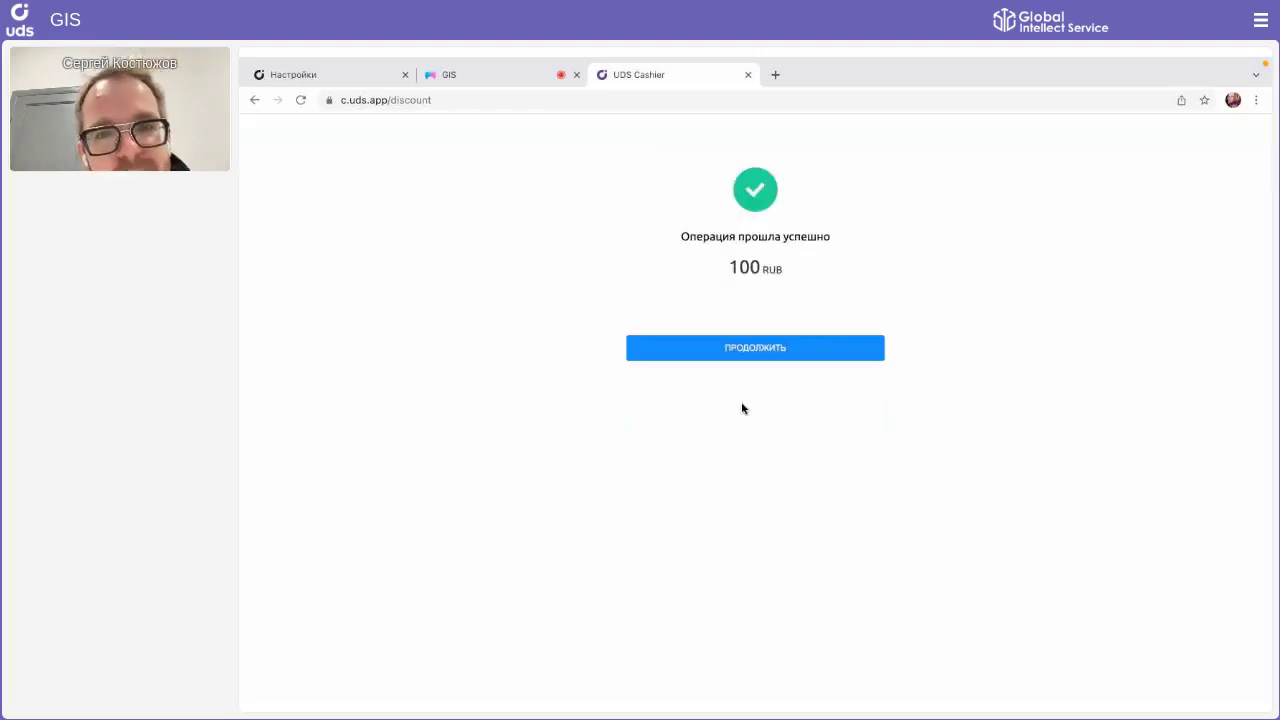
{"action": "left_click", "coordinate": [716, 350]}
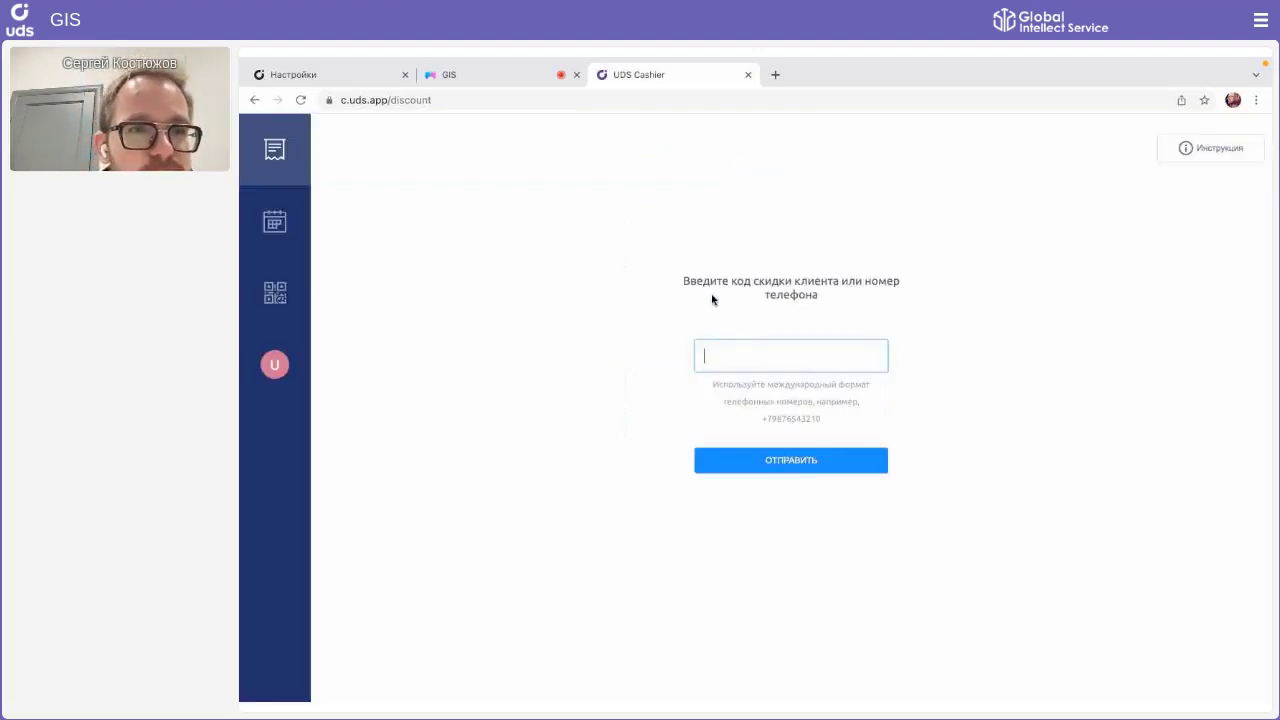
Step: Back in the admin panel's Клиенты list, open the paying client to verify the Есть дети tag
{"action": "left_click", "coordinate": [350, 76]}
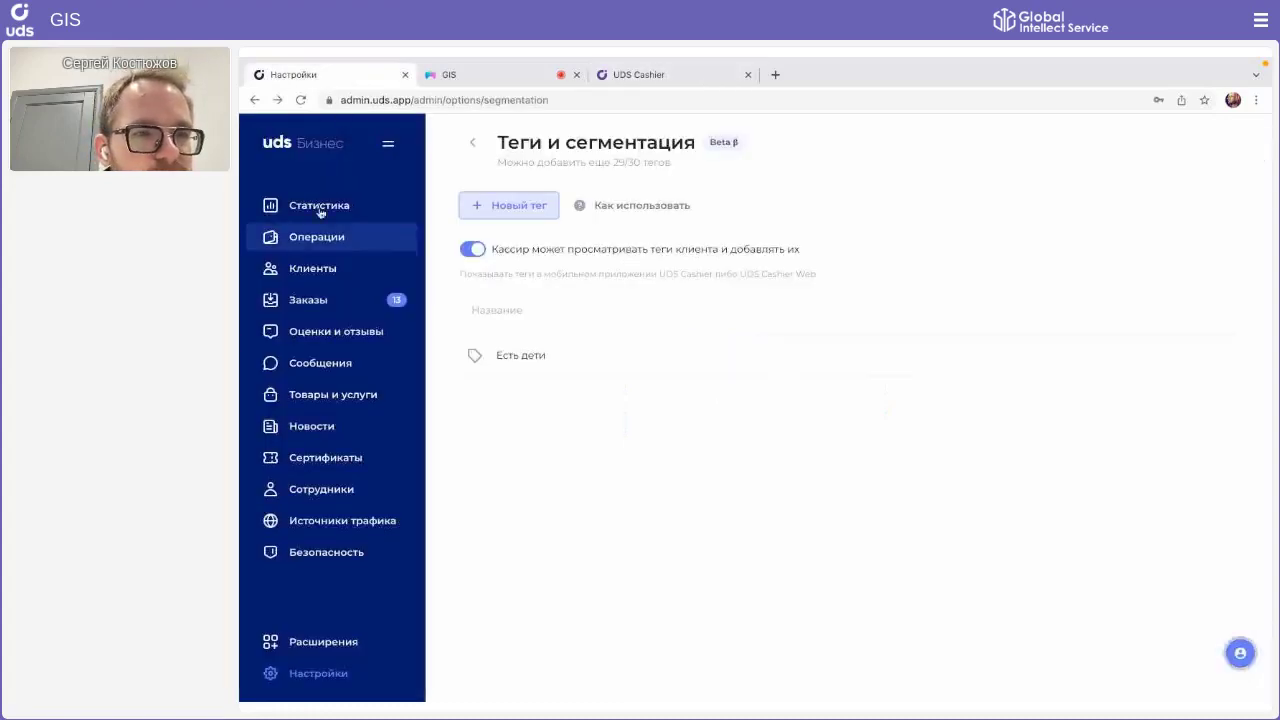
{"action": "left_click", "coordinate": [310, 264]}
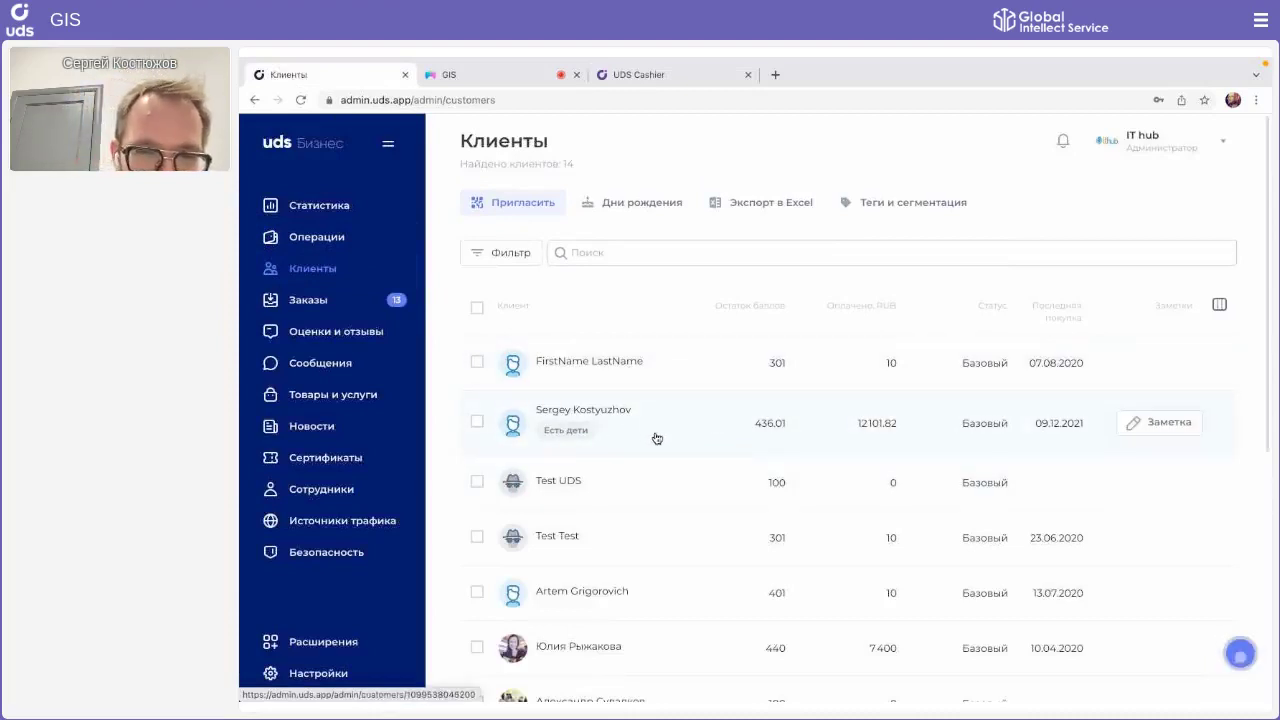
{"action": "left_click", "coordinate": [559, 436]}
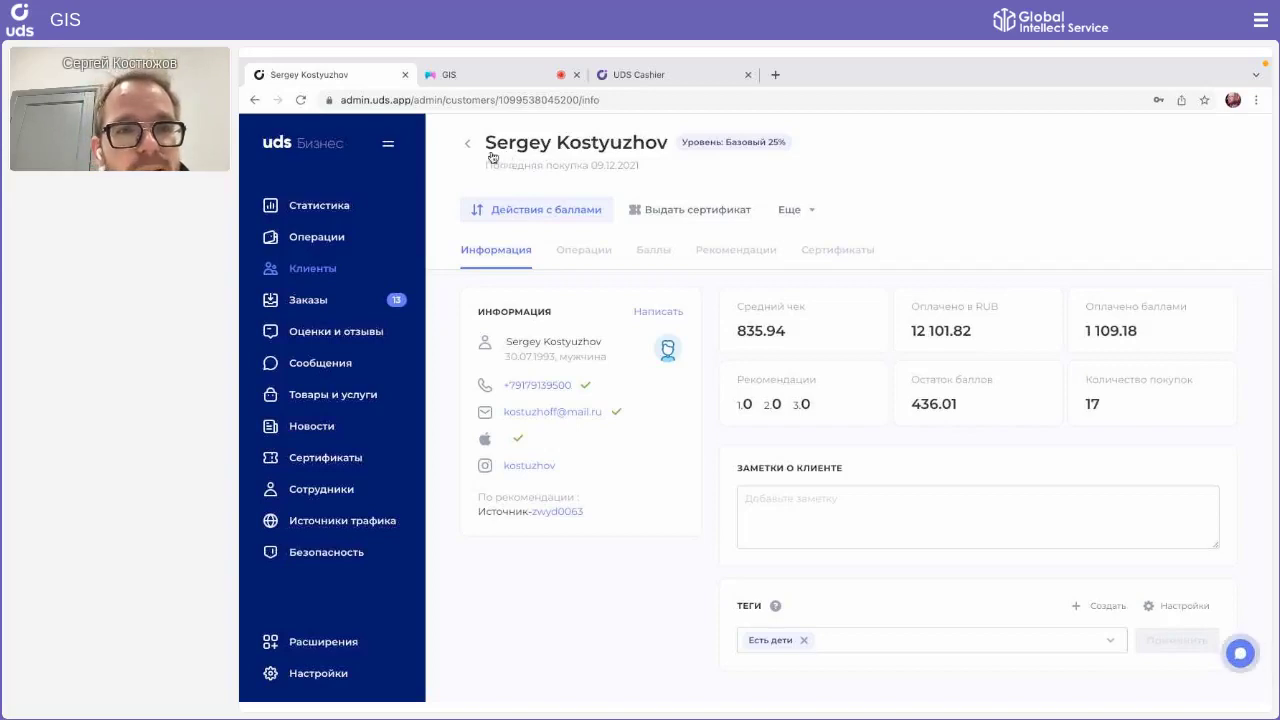
{"action": "left_click", "coordinate": [472, 149]}
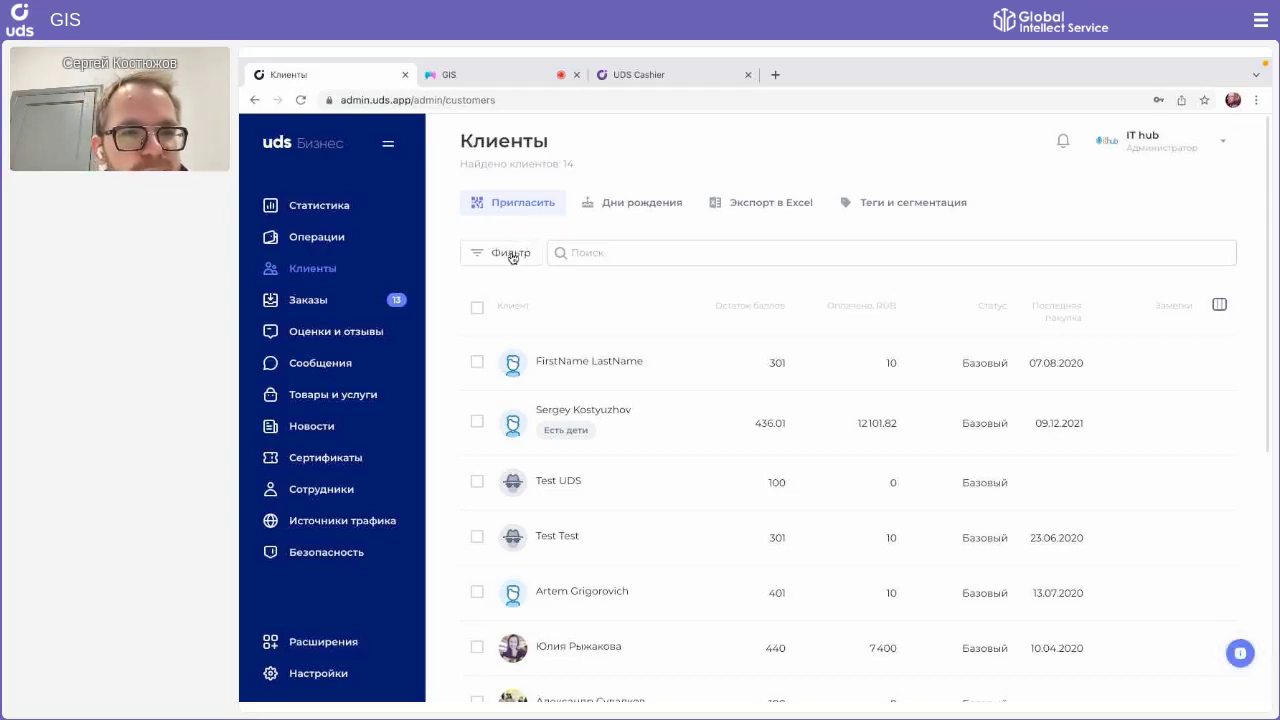
{"action": "left_click", "coordinate": [513, 255]}
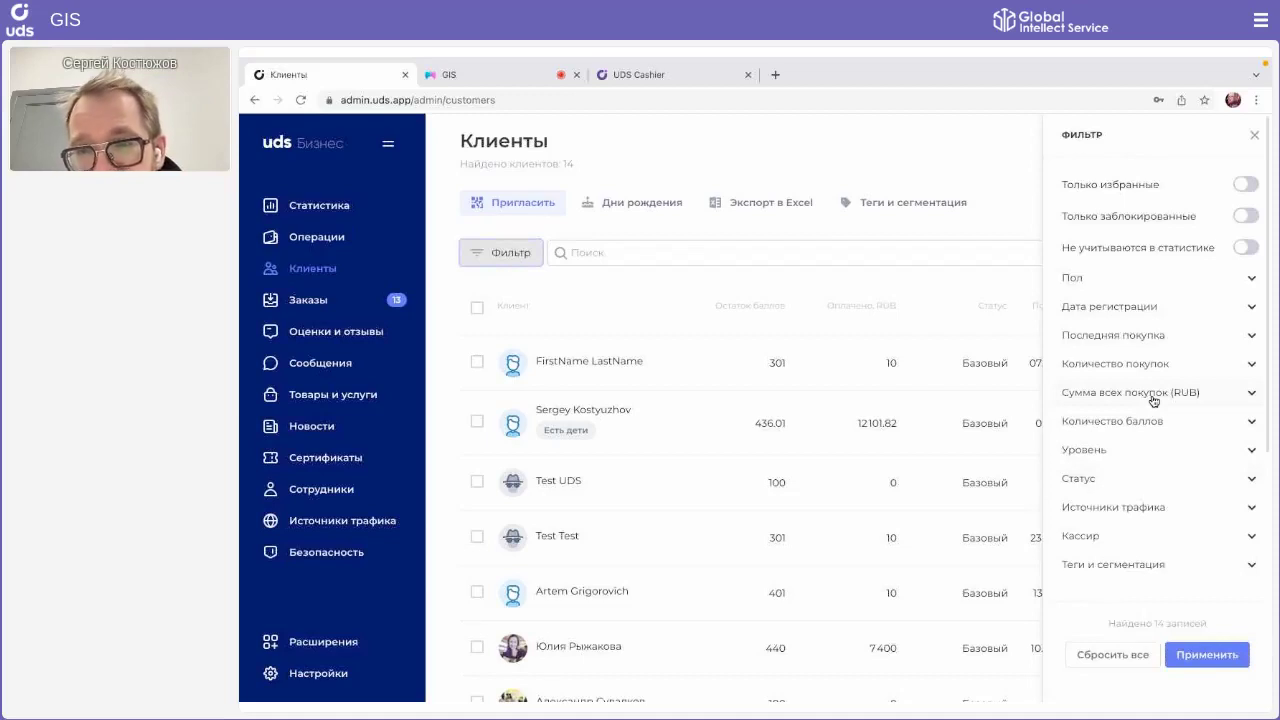
{"action": "scroll", "coordinate": [1153, 400], "scroll_direction": "down", "scroll_amount": 2}
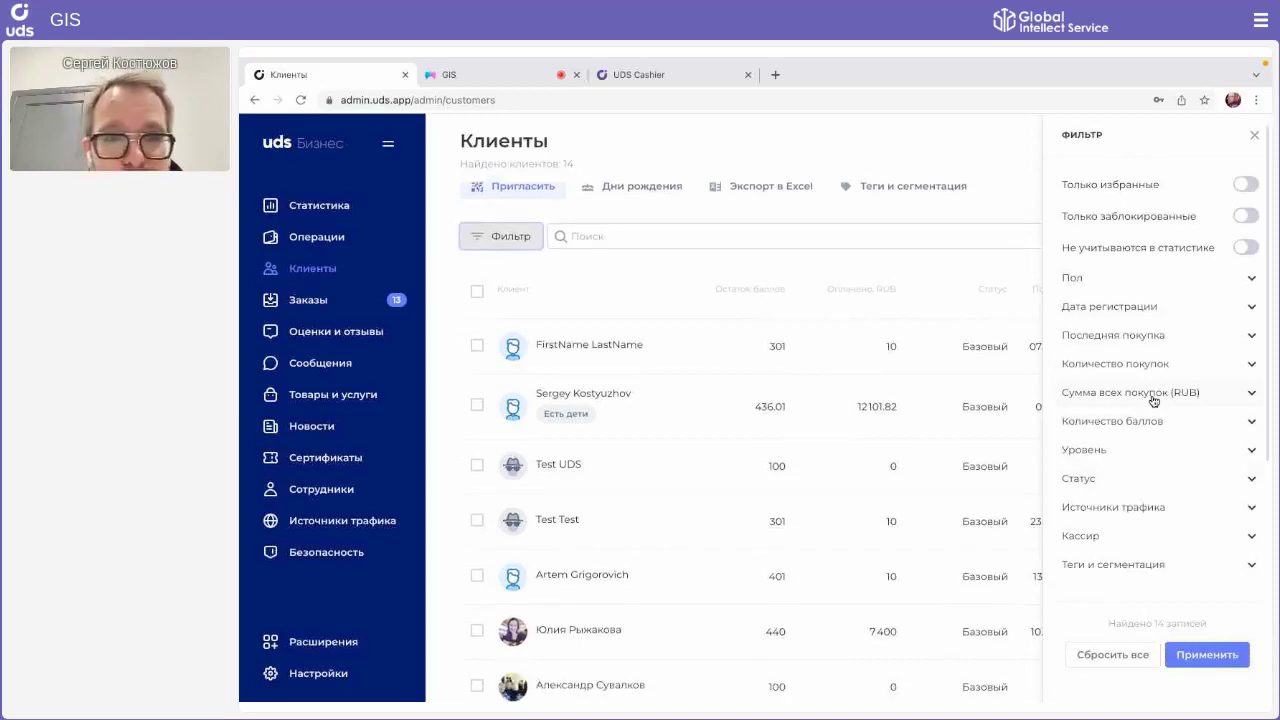
{"action": "left_click", "coordinate": [1113, 566]}
{"action": "scroll", "coordinate": [1110, 567], "scroll_direction": "down", "scroll_amount": 1}
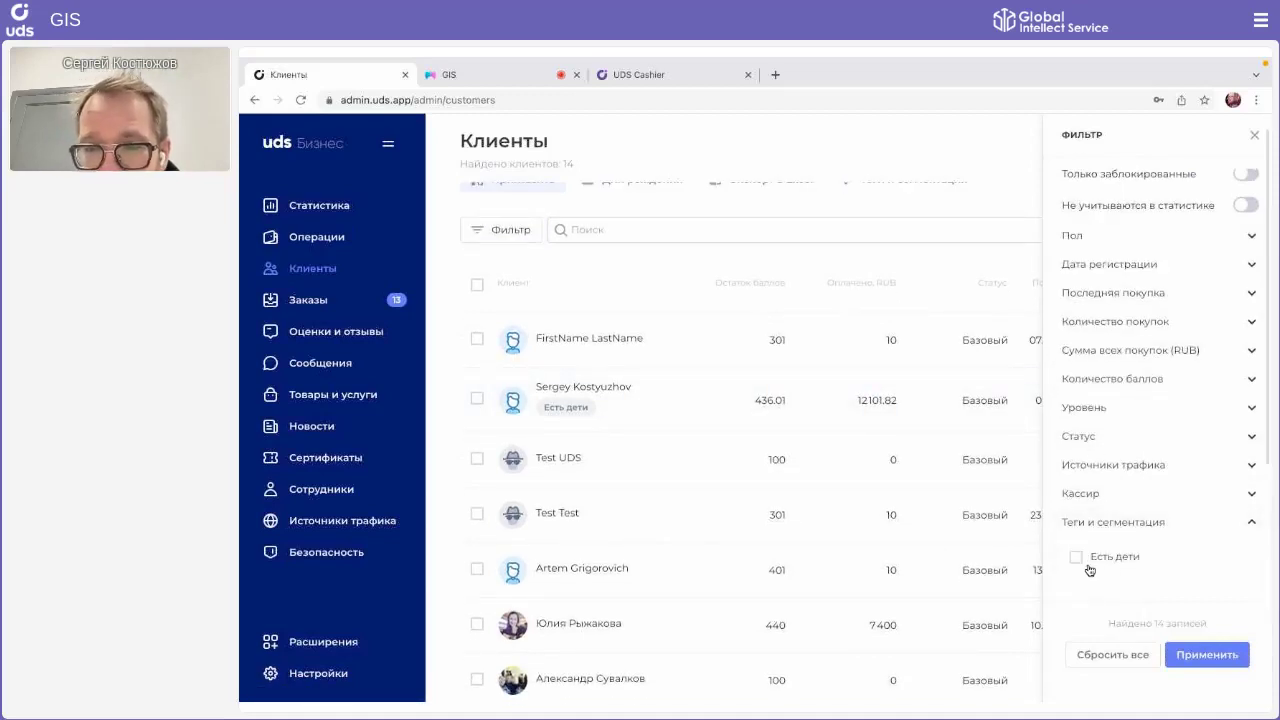
{"action": "left_click", "coordinate": [1078, 560]}
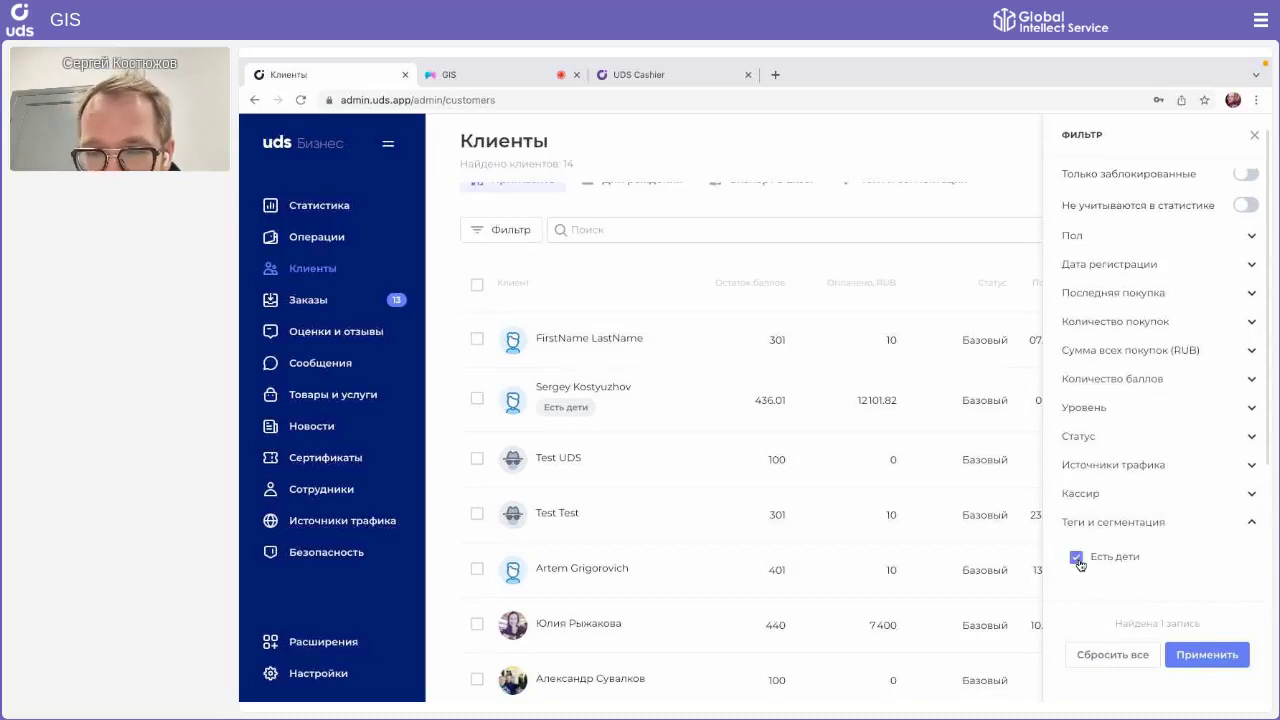
{"action": "left_click", "coordinate": [1205, 652]}
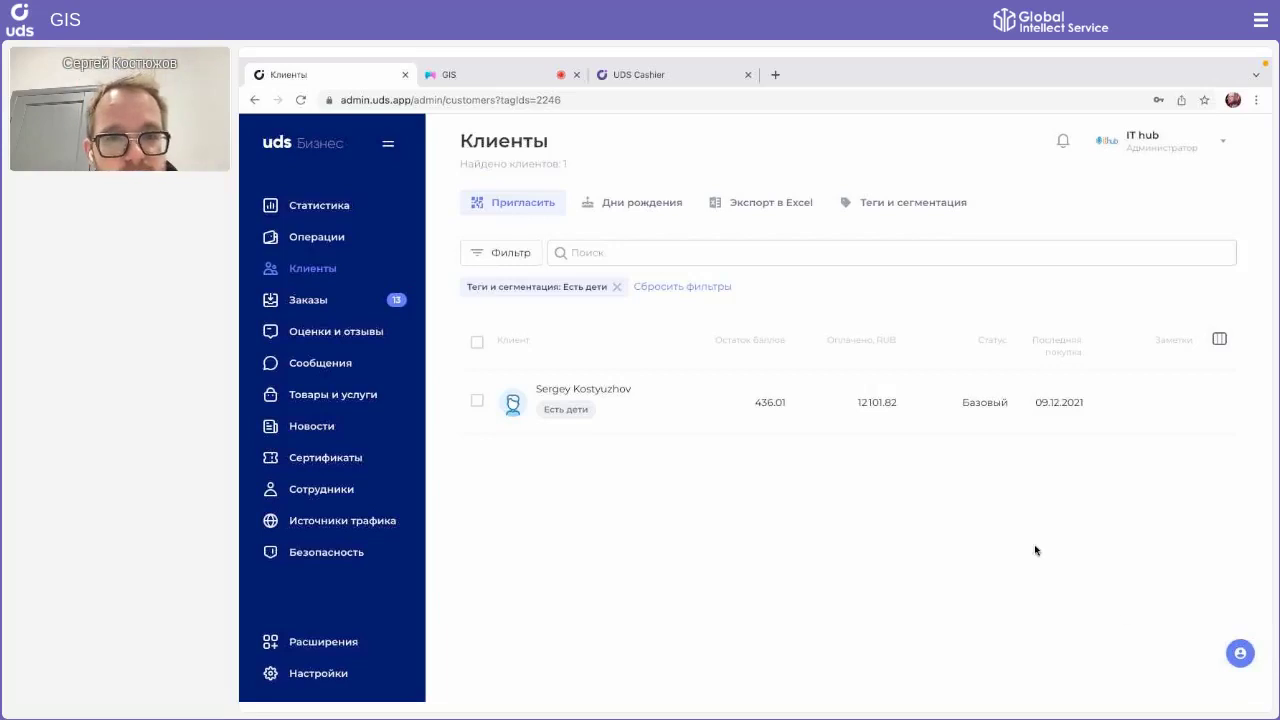
{"action": "left_click", "coordinate": [617, 287]}
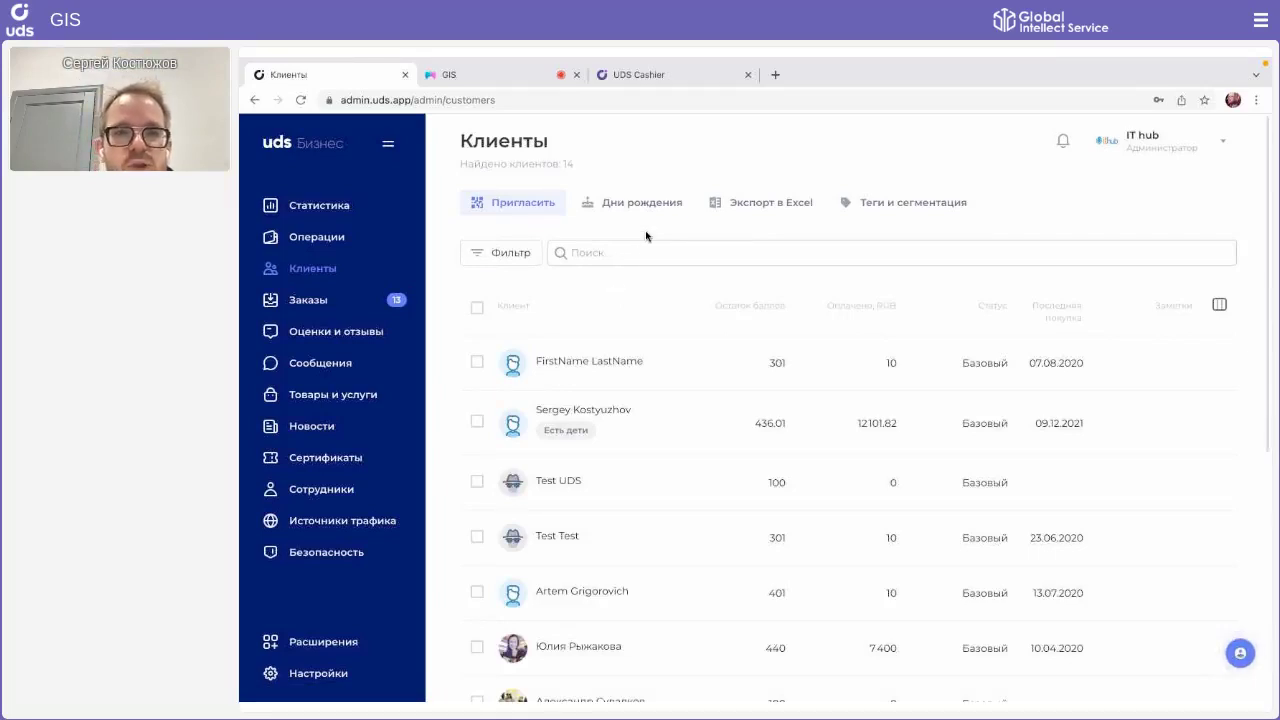
{"action": "left_click", "coordinate": [662, 72]}
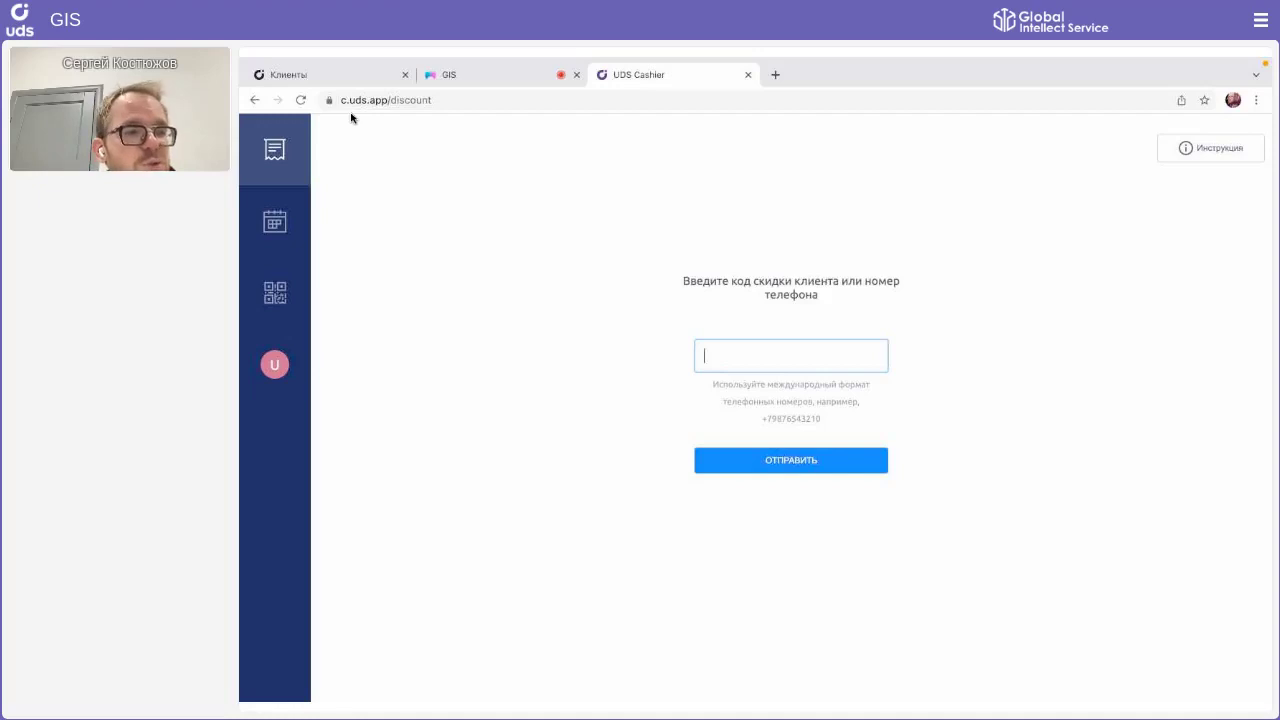
{"action": "left_click", "coordinate": [387, 66]}
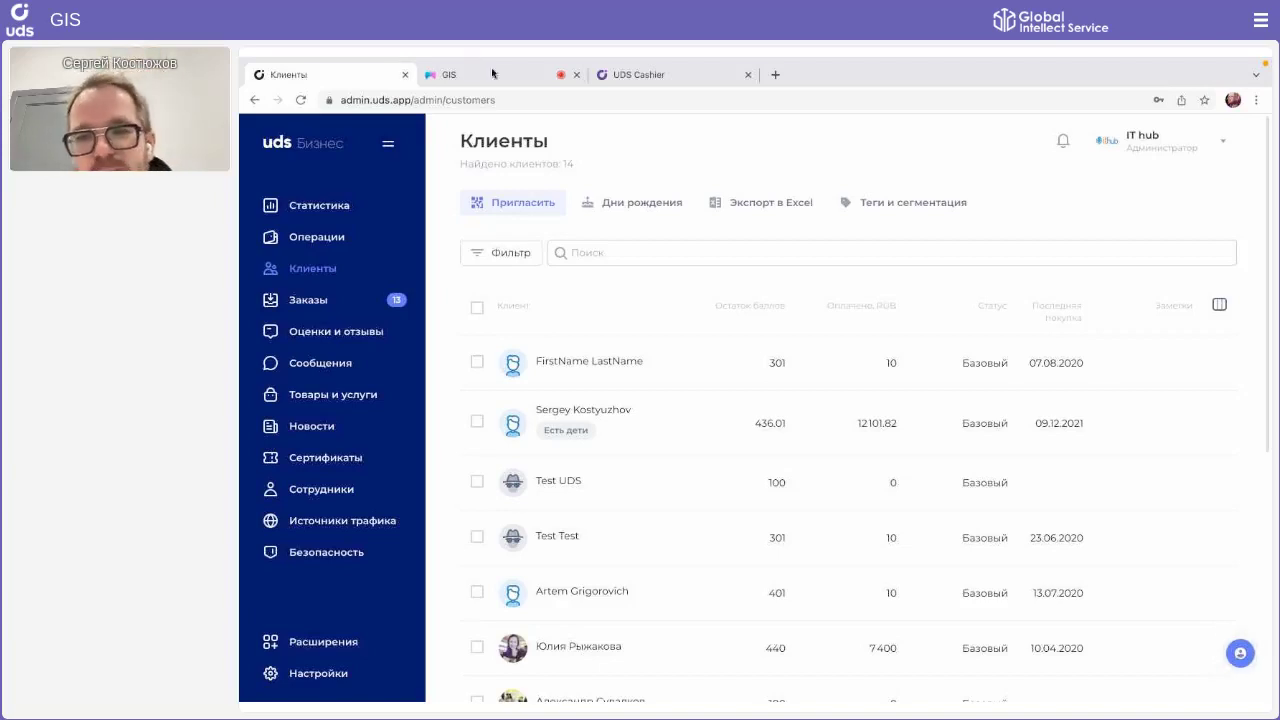
Step: In the table's column settings, uncheck Статус and leave ID hidden
{"action": "scroll", "coordinate": [724, 342], "scroll_direction": "down", "scroll_amount": 1}
{"action": "scroll", "coordinate": [724, 342], "scroll_direction": "down", "scroll_amount": 1}
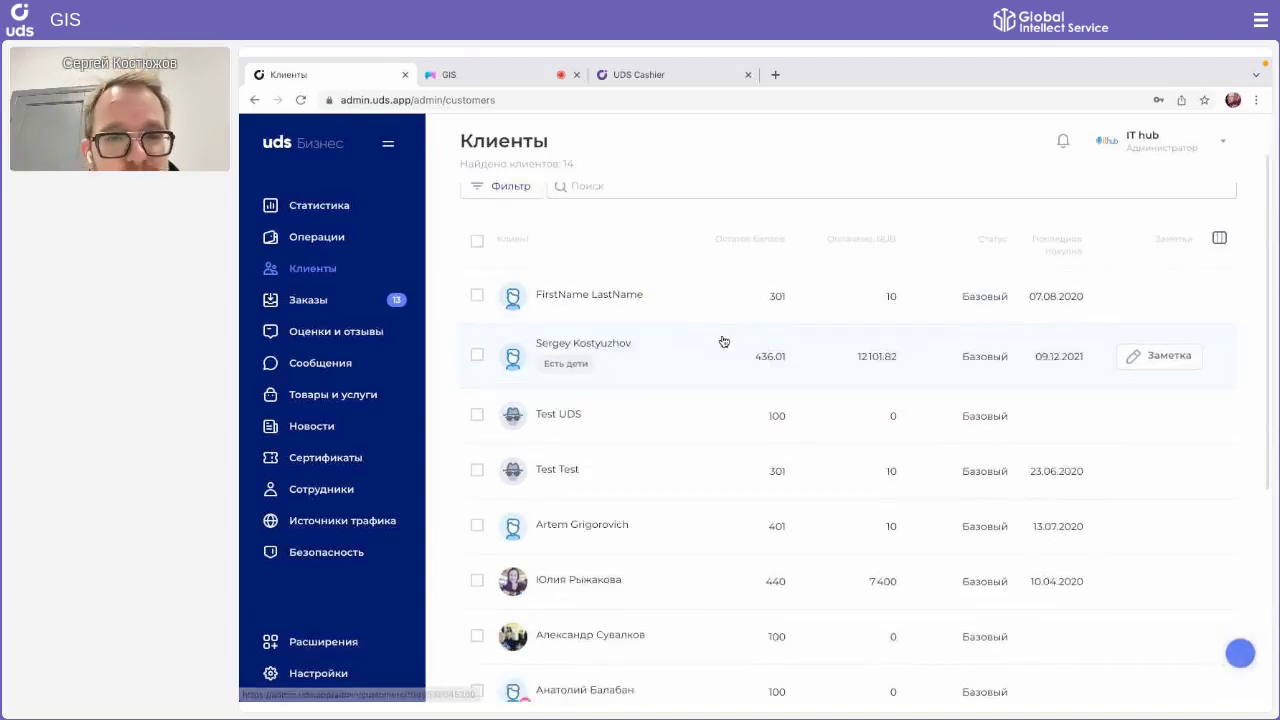
{"action": "scroll", "coordinate": [724, 342], "scroll_direction": "up", "scroll_amount": 1}
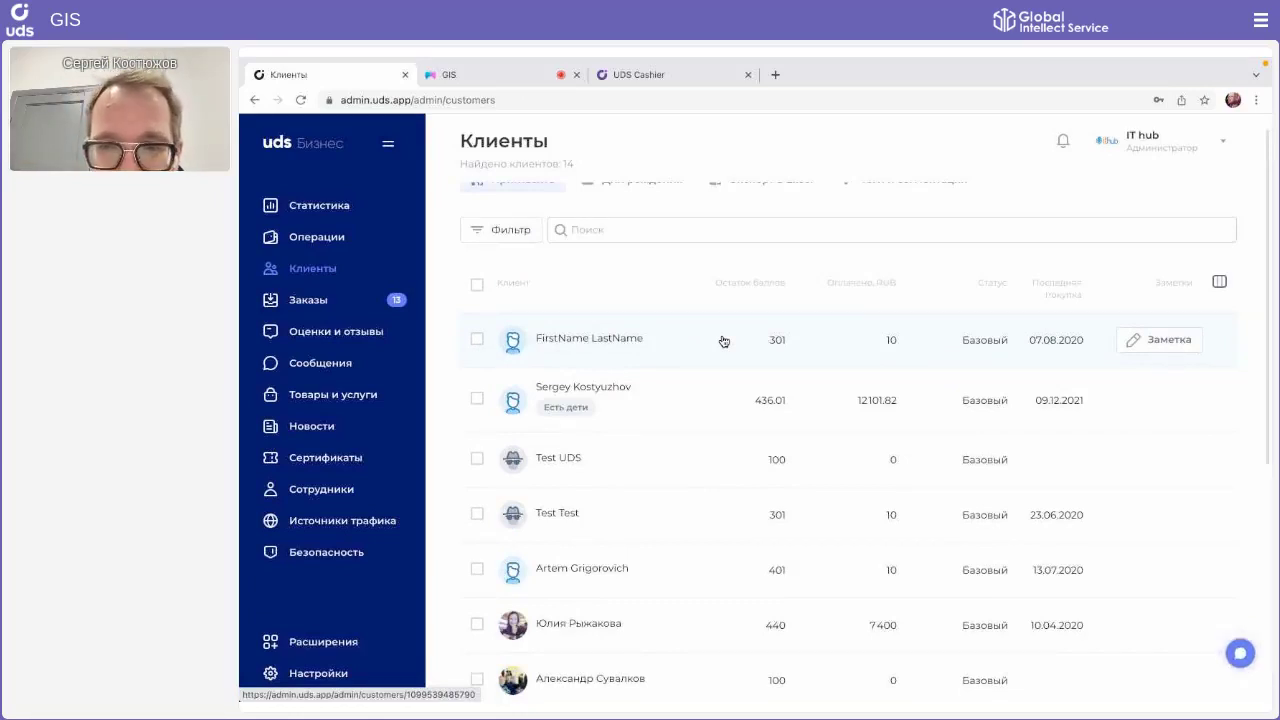
{"action": "scroll", "coordinate": [780, 405], "scroll_direction": "down", "scroll_amount": 2}
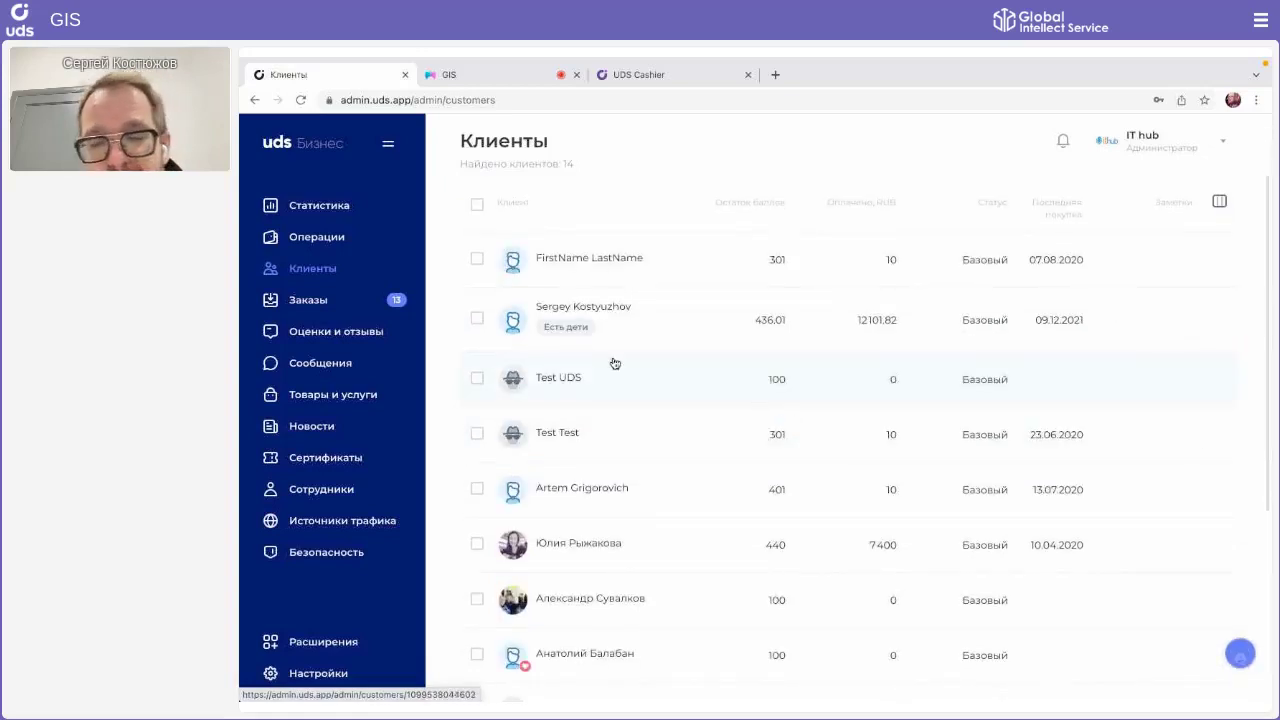
{"action": "scroll", "coordinate": [1170, 370], "scroll_direction": "up", "scroll_amount": 2}
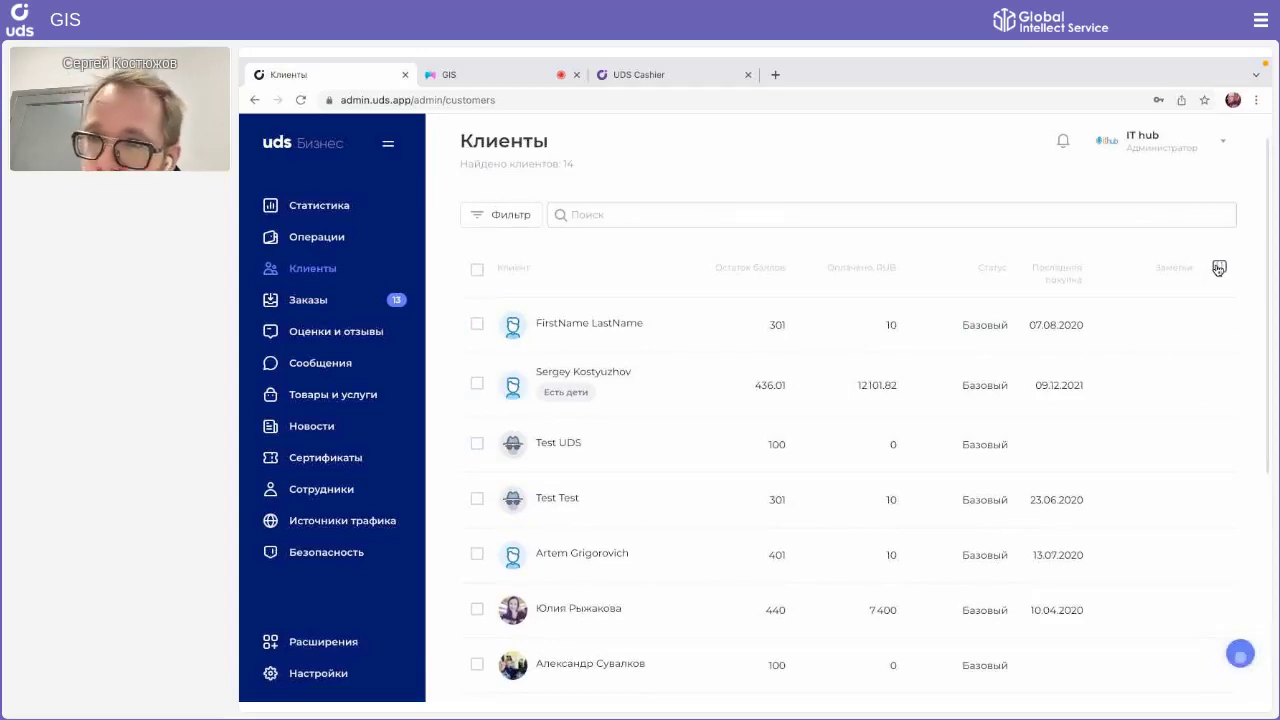
{"action": "left_click", "coordinate": [1218, 268]}
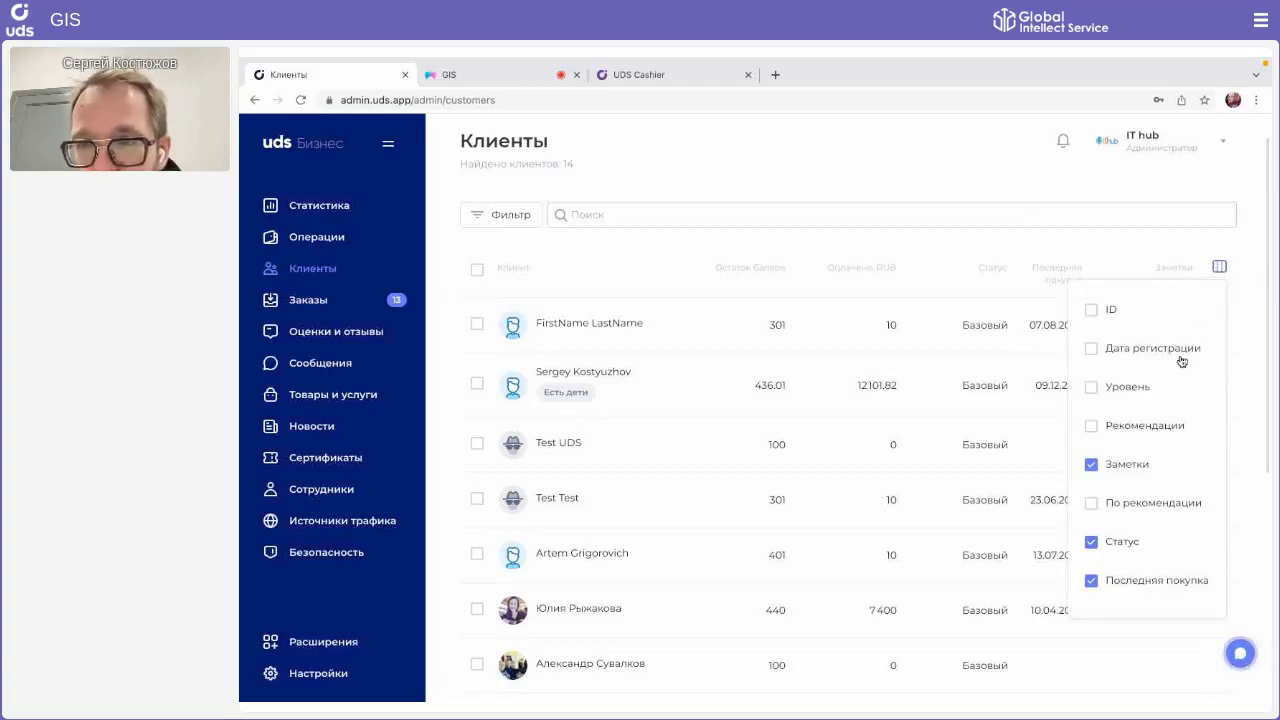
{"action": "left_click", "coordinate": [1097, 311]}
{"action": "left_click", "coordinate": [1097, 311]}
{"action": "scroll", "coordinate": [1102, 423], "scroll_direction": "down", "scroll_amount": 1}
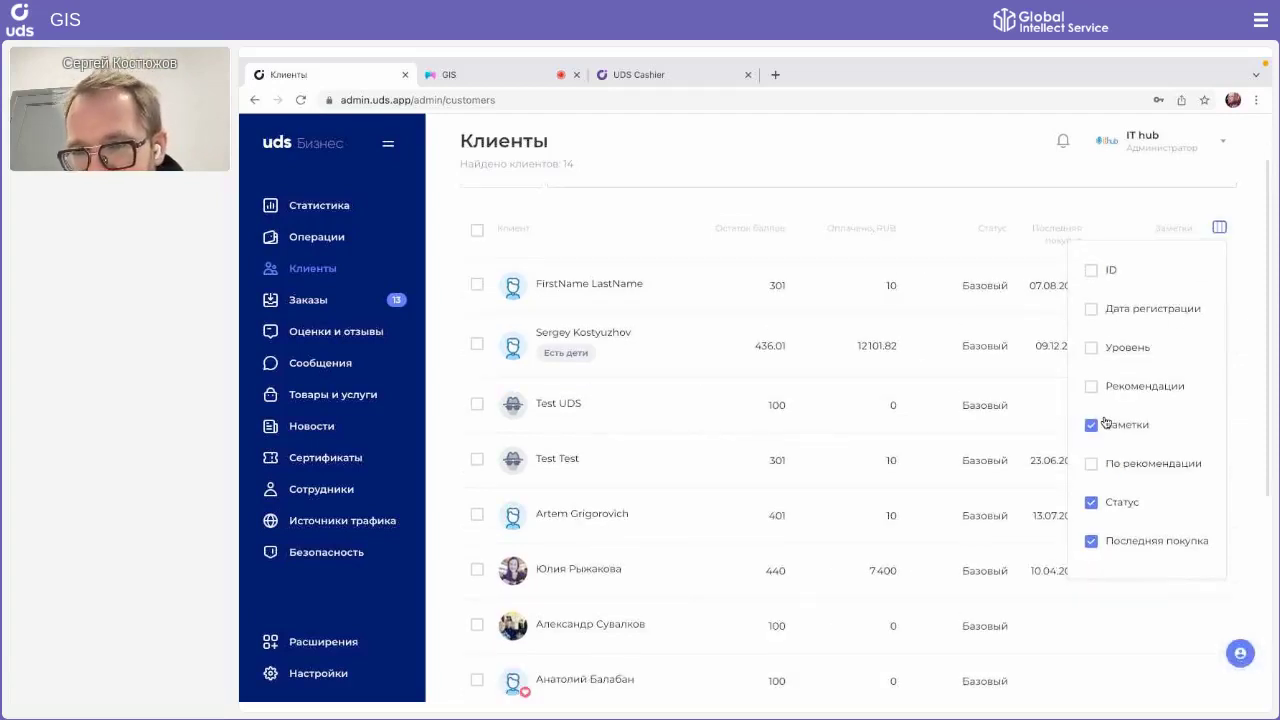
{"action": "left_click", "coordinate": [1092, 504]}
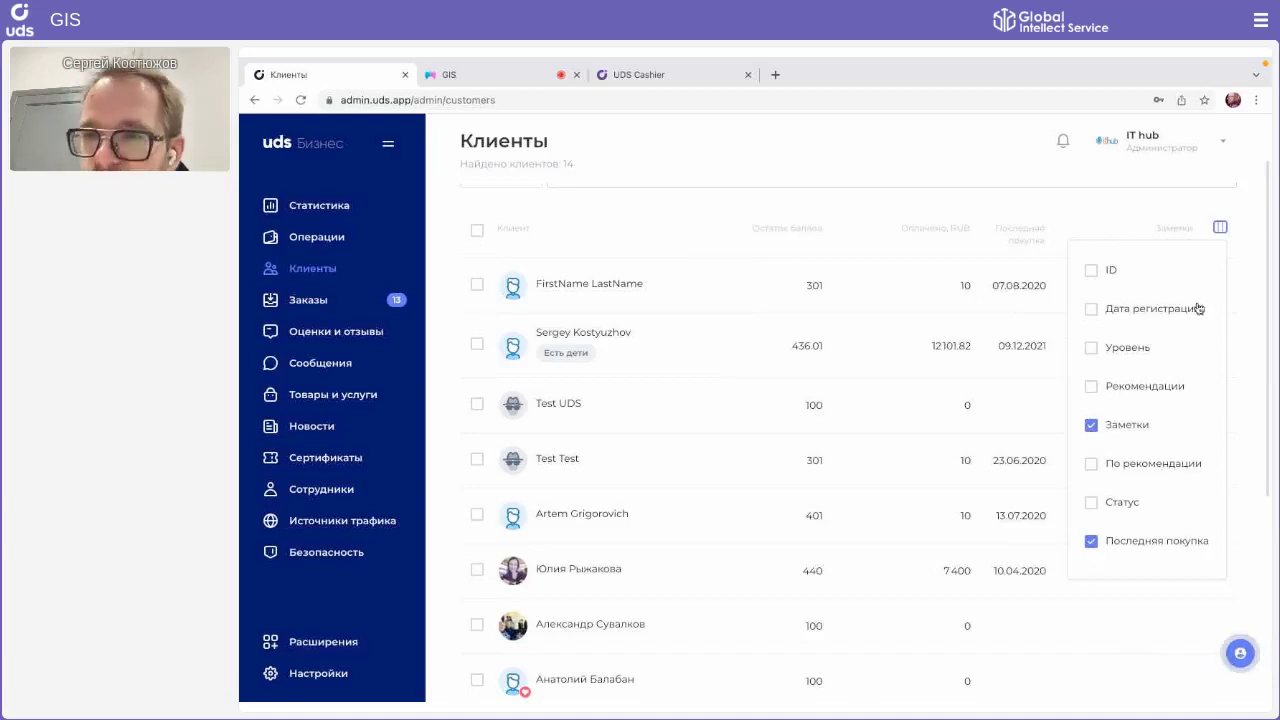
{"action": "left_click", "coordinate": [1219, 227]}
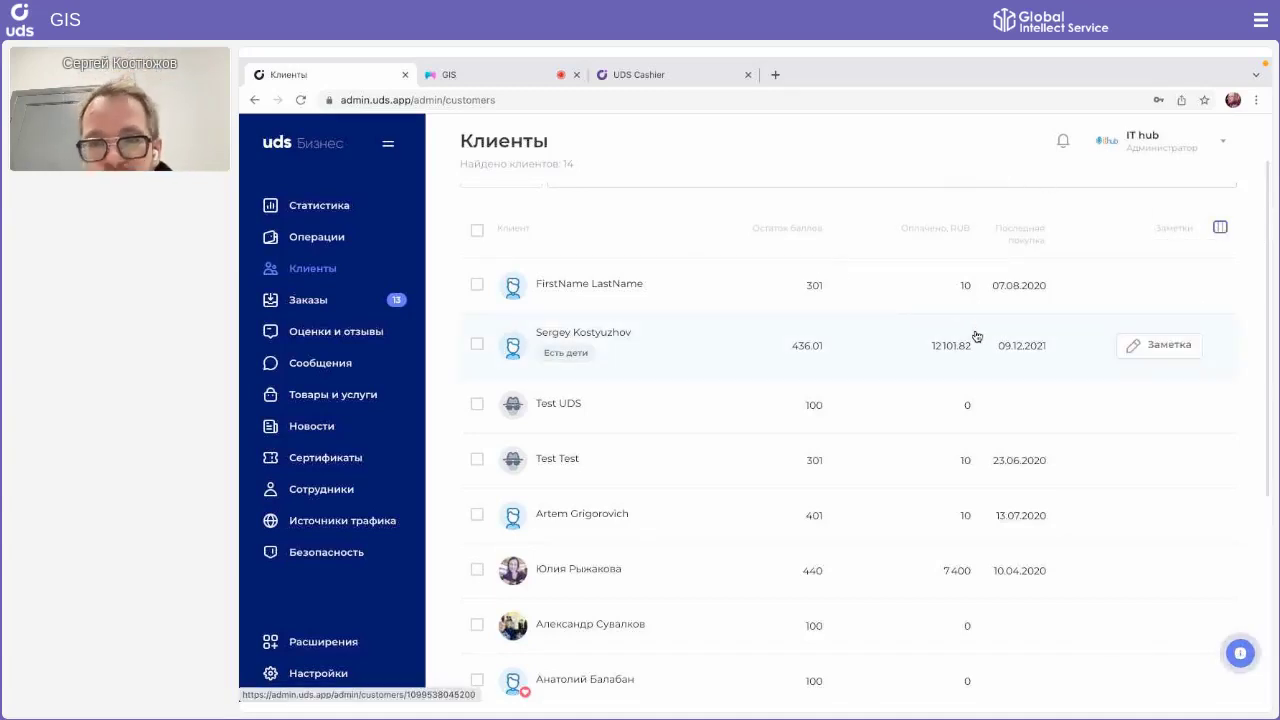
Step: Save a two-line Заметка: 'Есть аллергия на грецкие орехи.' and 'Любит заказывать латте'
{"action": "left_click", "coordinate": [1130, 349]}
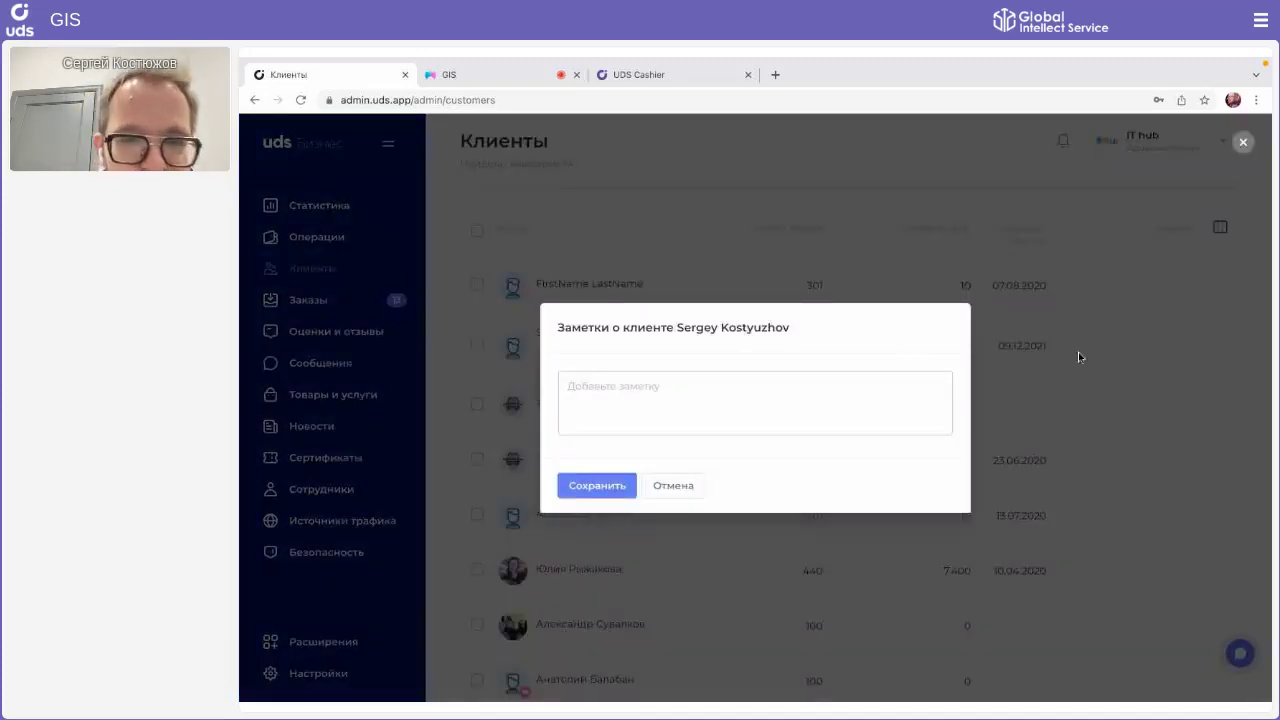
{"action": "left_click", "coordinate": [742, 383]}
{"action": "type", "text": "E"}
{"action": "type", "text": "сть алерг"}
{"action": "type", "text": "ия на"}
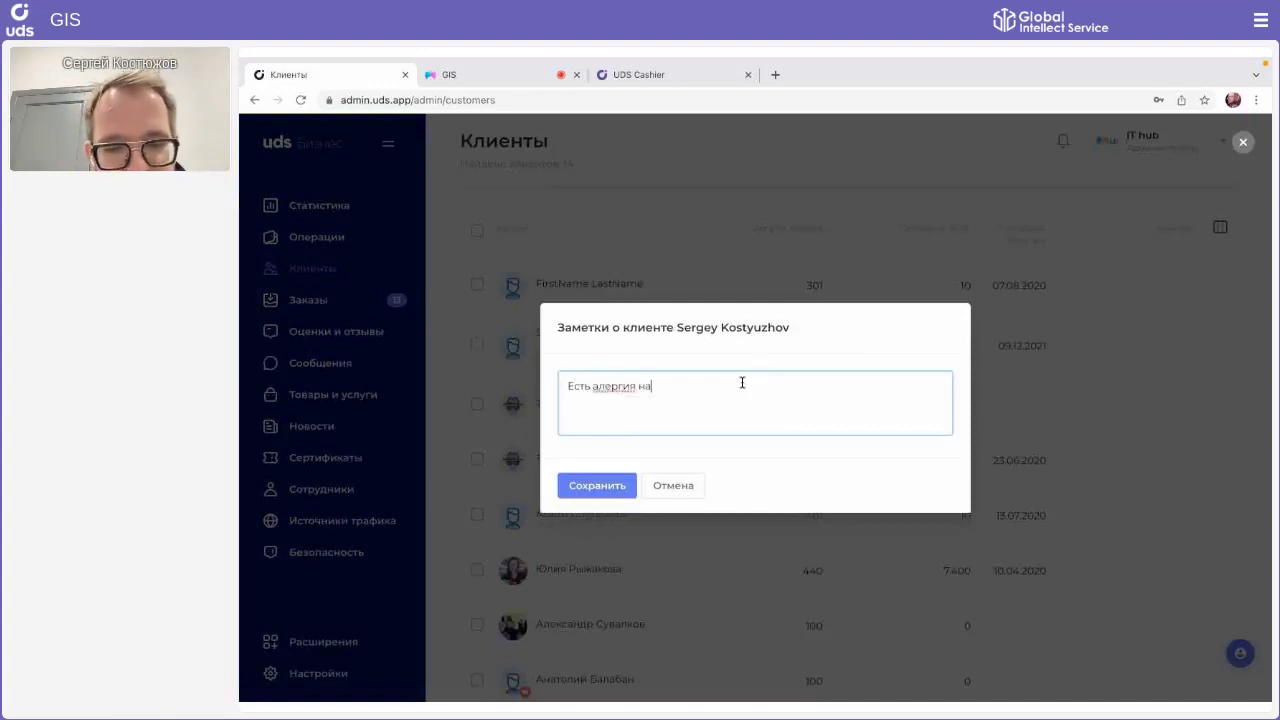
{"action": "type", "text": " грецкие орехи"}
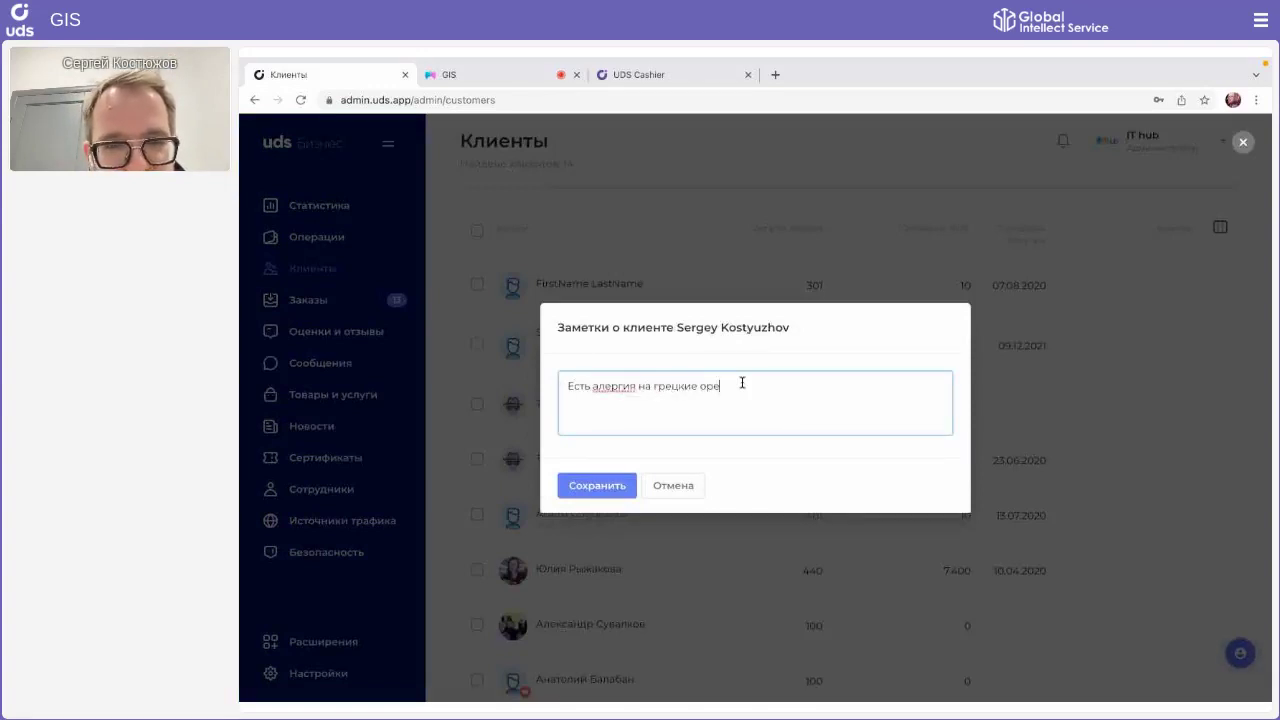
{"action": "left_click", "coordinate": [602, 385]}
{"action": "type", "text": "л"}
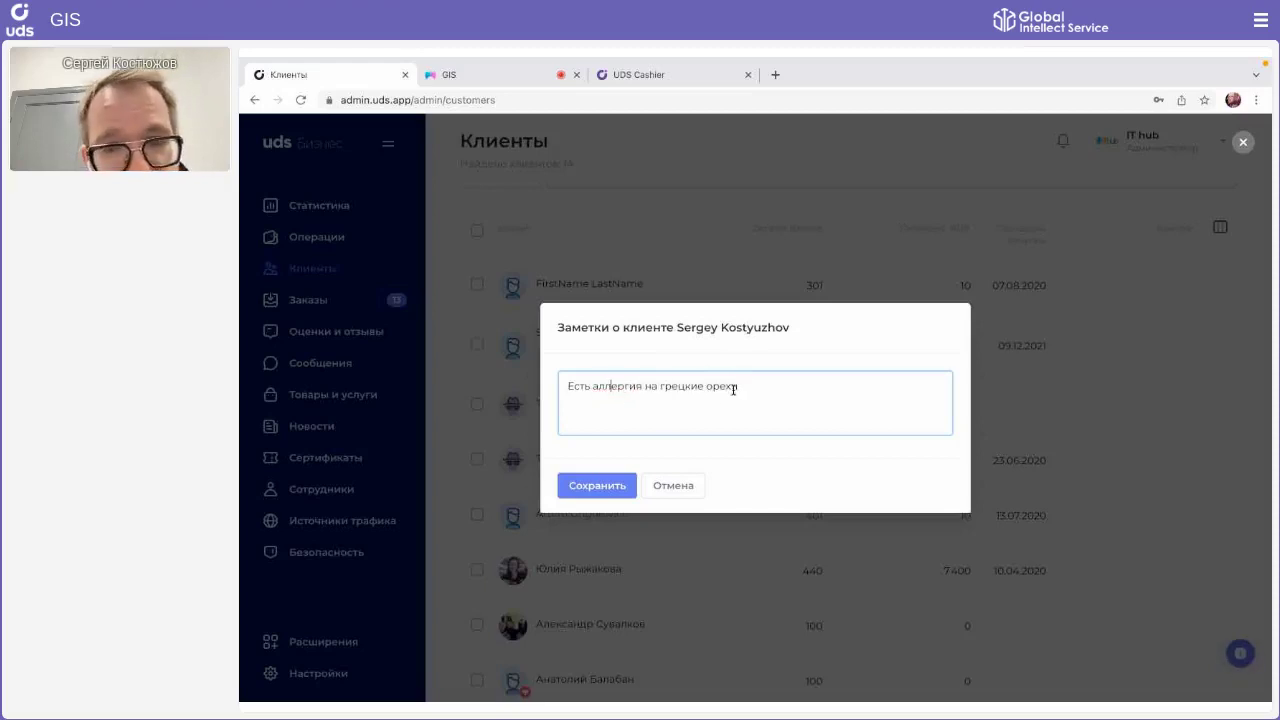
{"action": "left_click", "coordinate": [733, 389]}
{"action": "type", "text": "."}
{"action": "key", "text": "Return"}
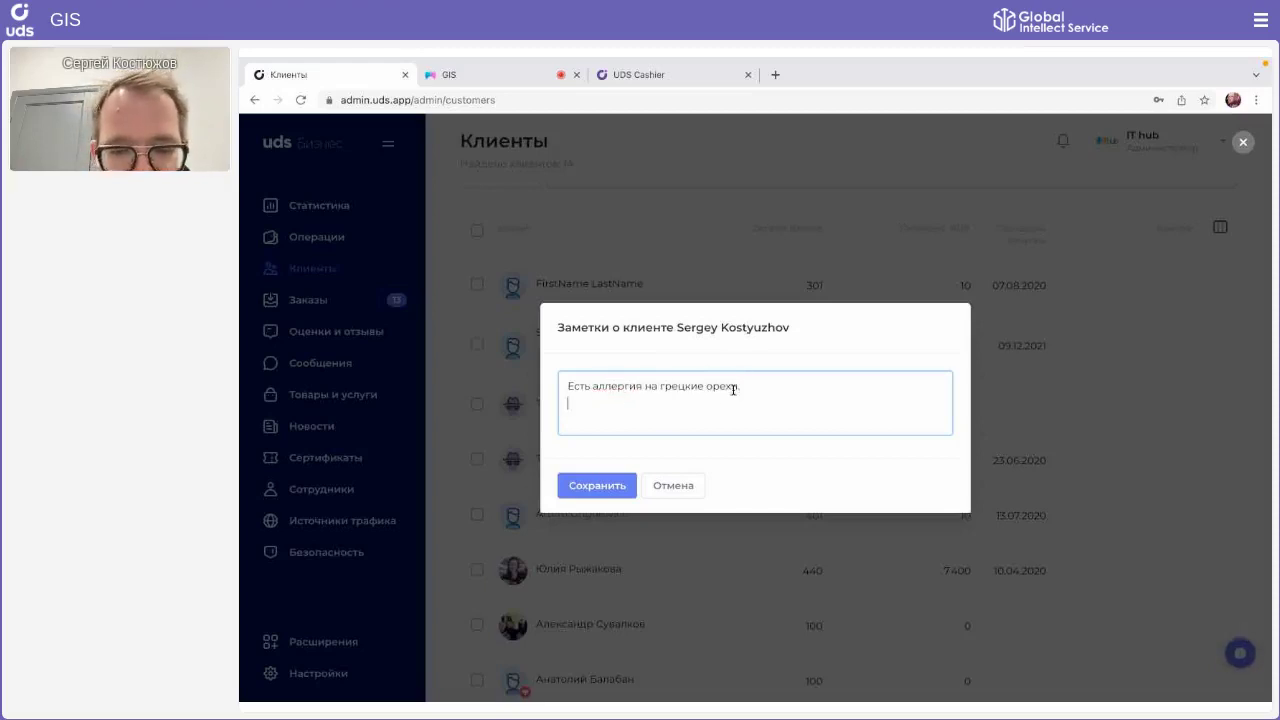
{"action": "type", "text": "Н"}
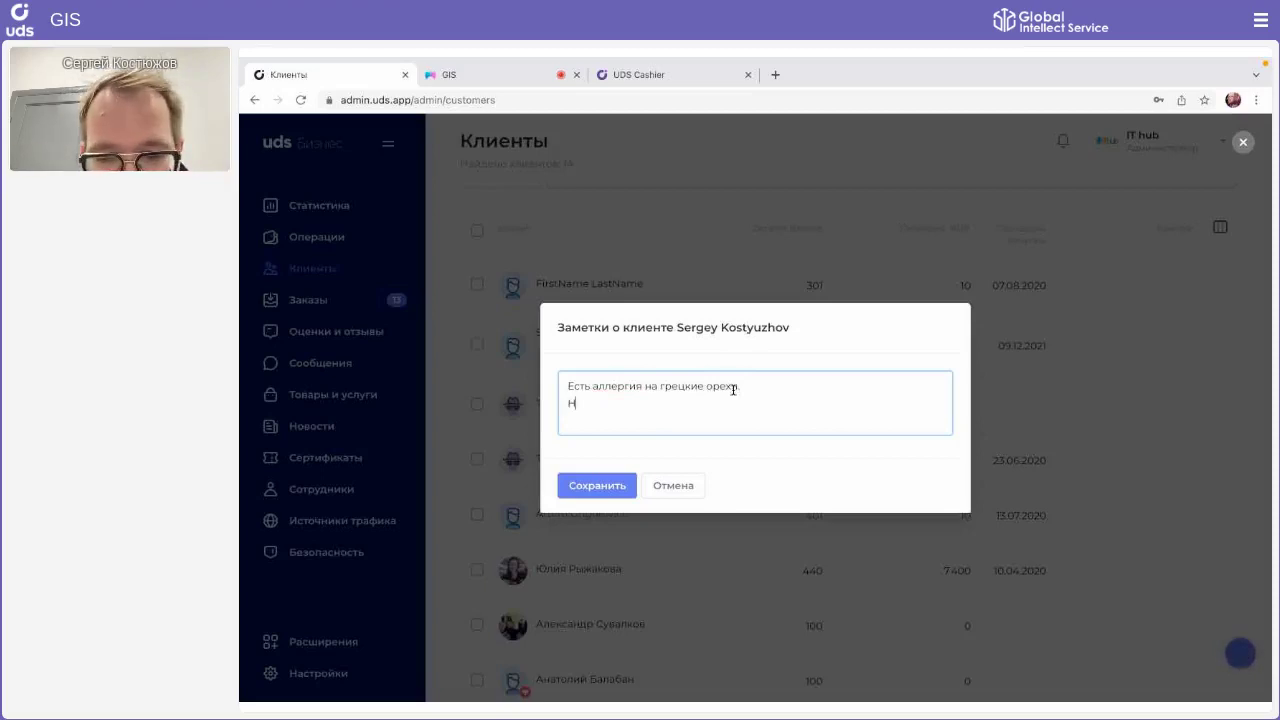
{"action": "type", "text": "юбит"}
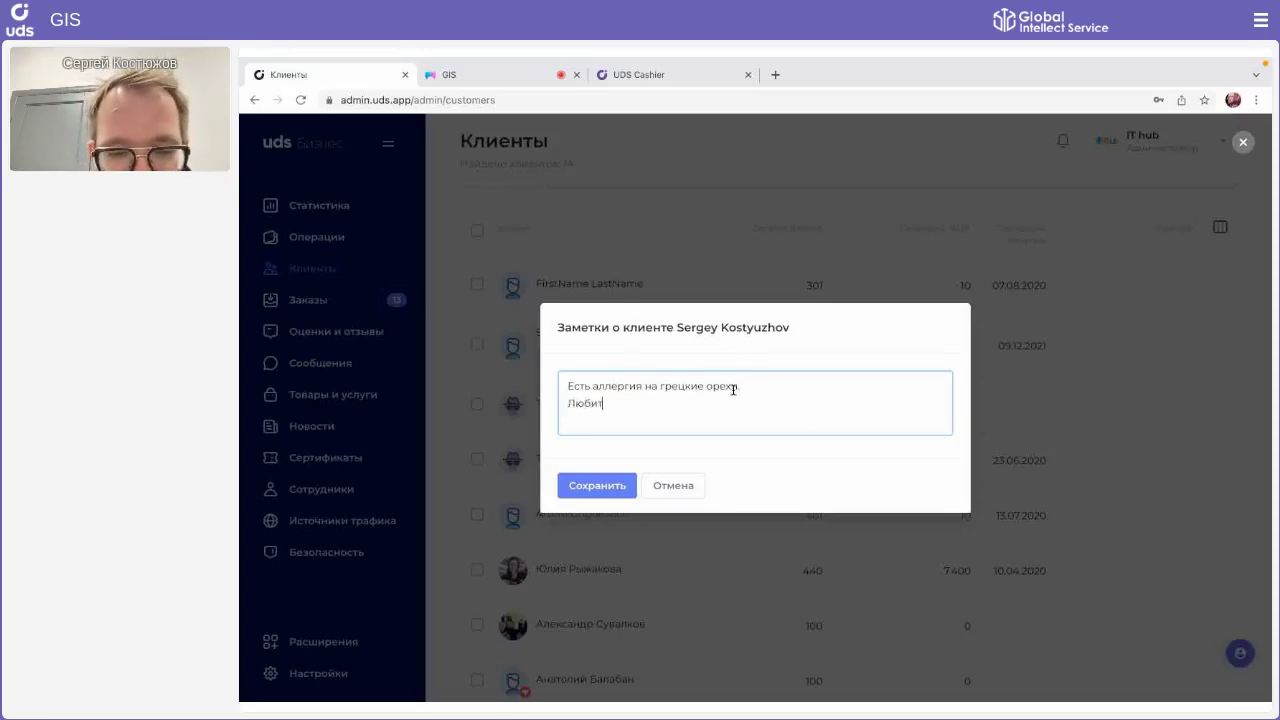
{"action": "type", "text": " заказывать"}
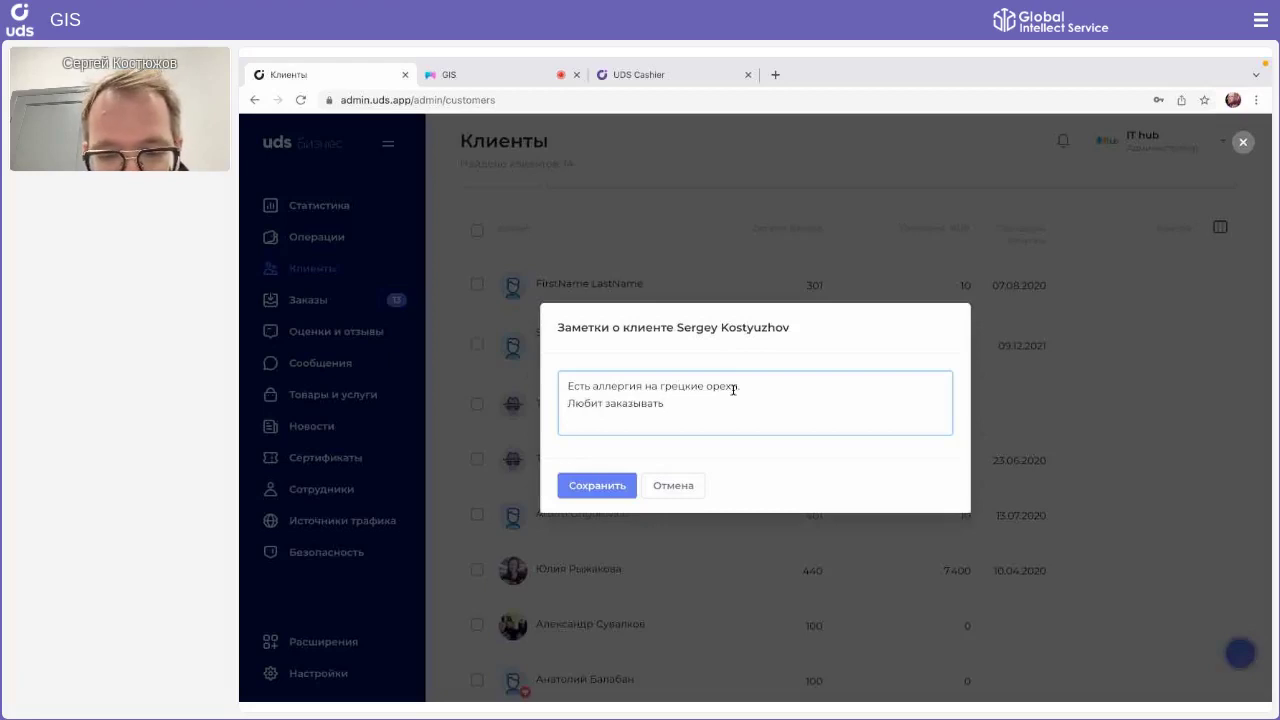
{"action": "type", "text": " патте"}
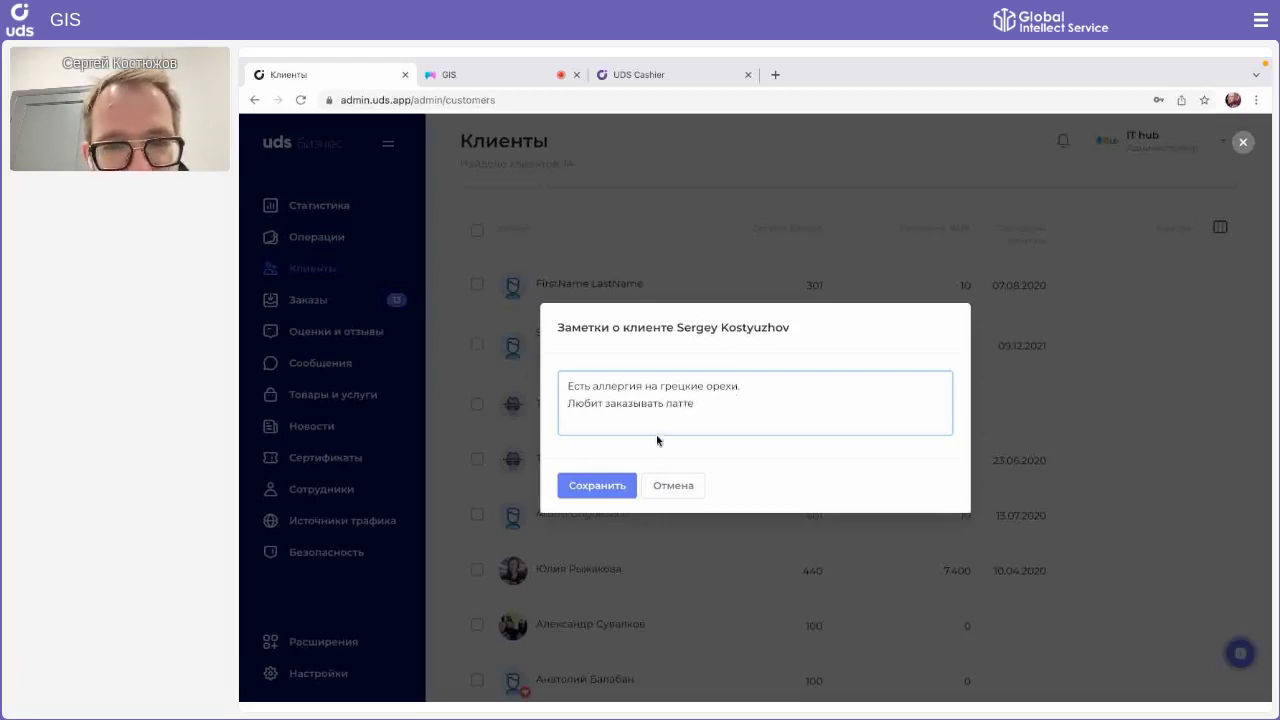
{"action": "left_click", "coordinate": [604, 484]}
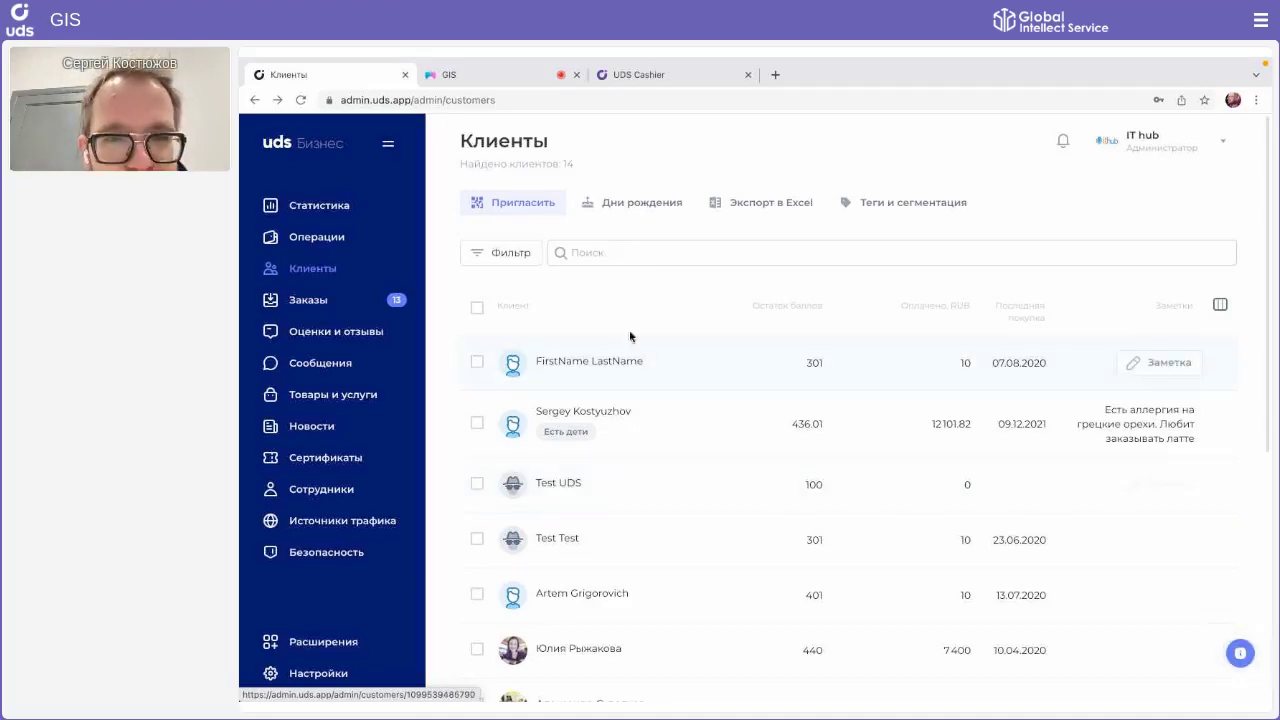
Step: Search clients for 'латте' to find the noted client, then clear the search
{"action": "left_click", "coordinate": [604, 252]}
{"action": "type", "text": "п"}
{"action": "type", "text": "атте"}
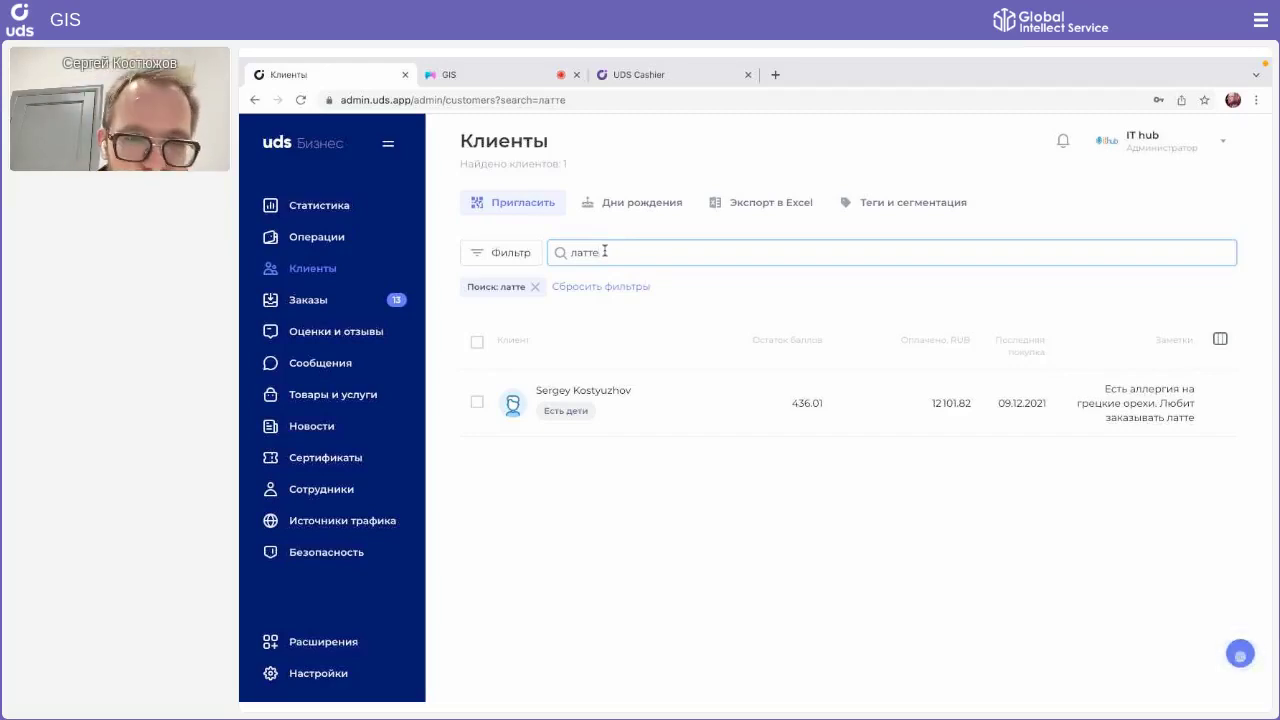
{"action": "left_click", "coordinate": [535, 285]}
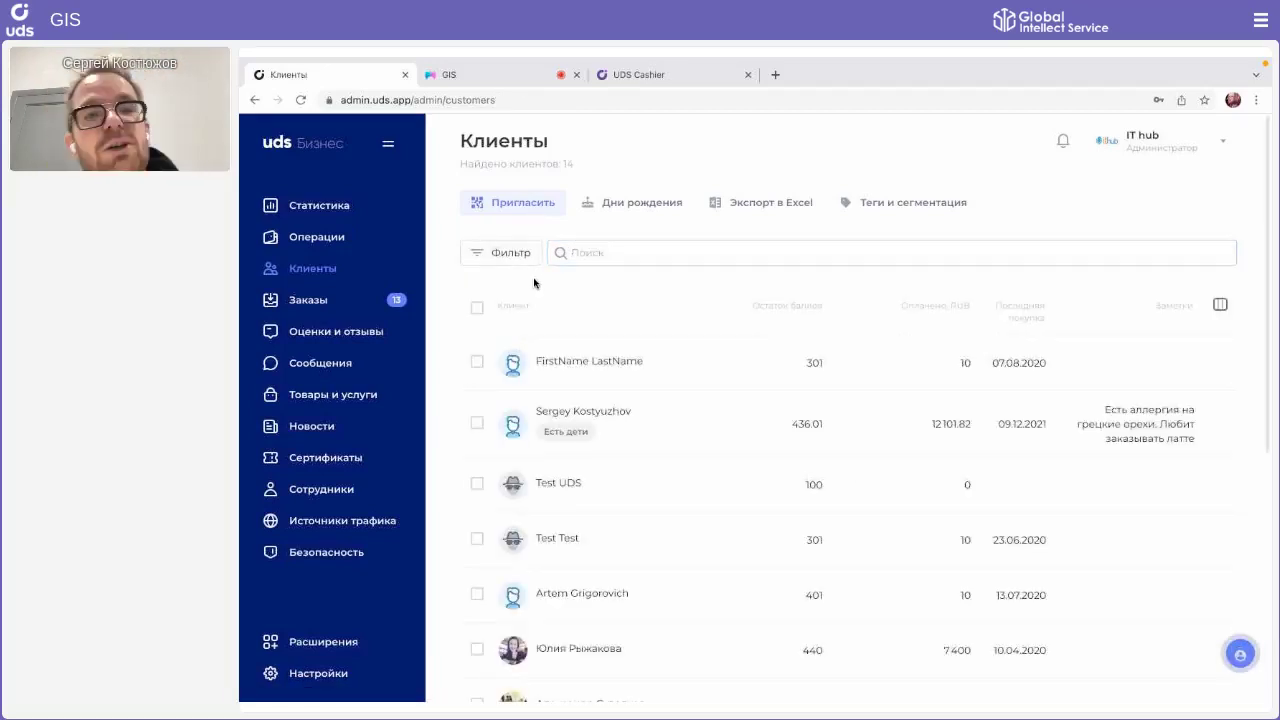